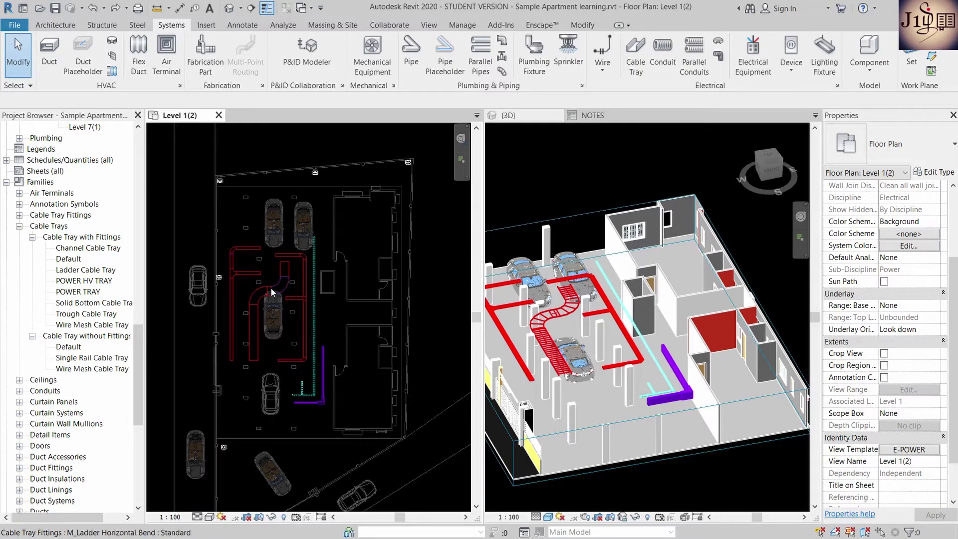
Pan and zoom around the Level 1 plan to inspect the layout
mouse_move(310, 267)
middle_mouse_down()
mouse_move(248, 228)
mouse_move(304, 262)
middle_mouse_up()
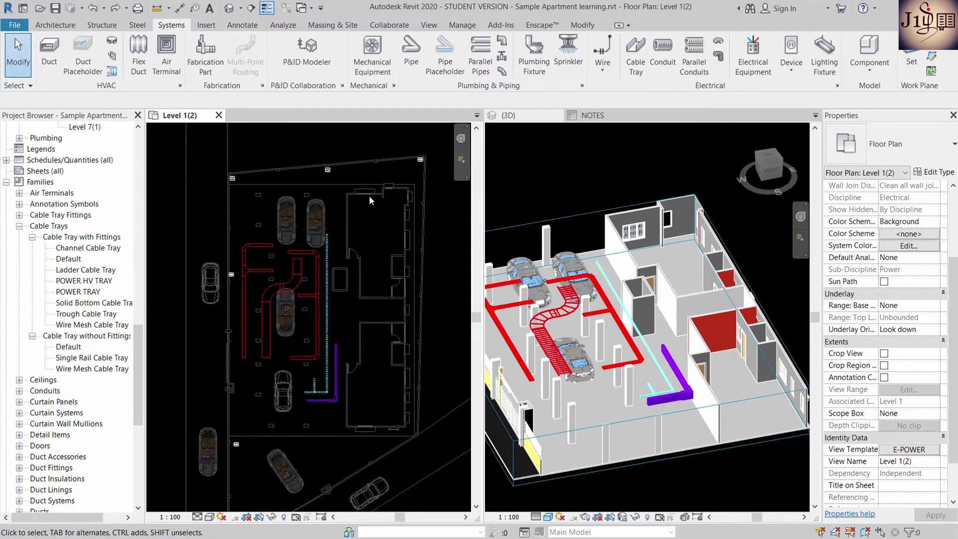
scroll(349, 225, "down", 2)
scroll(342, 235, "up", 1)
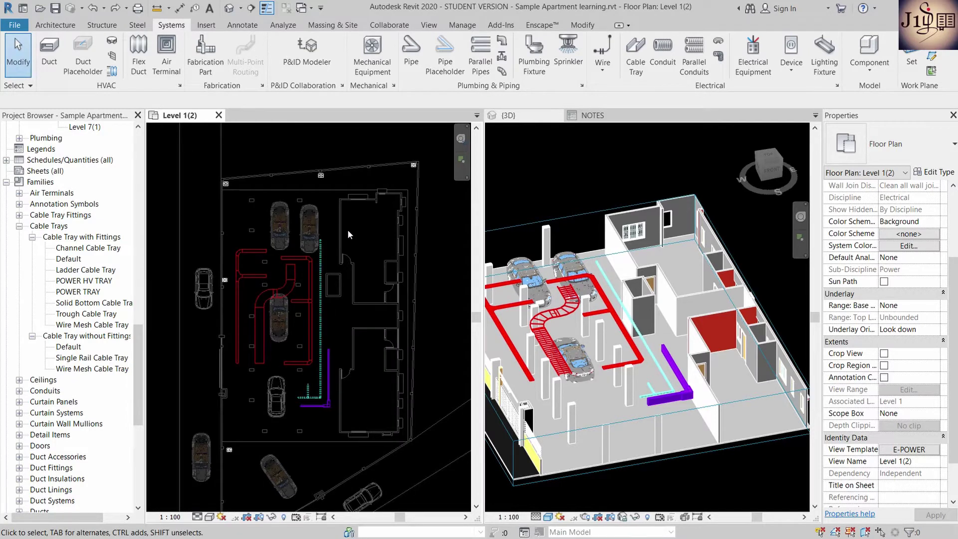
scroll(348, 234, "up", 1)
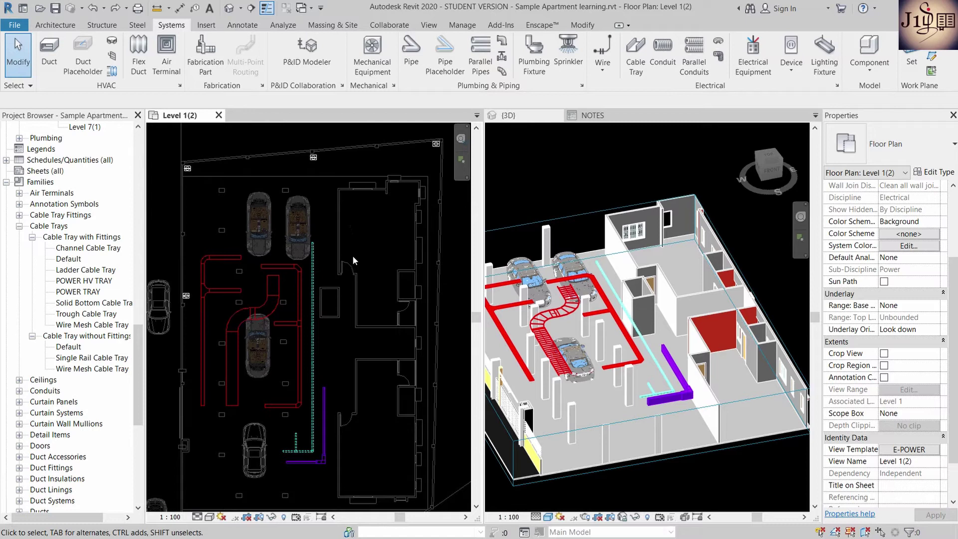
scroll(344, 276, "down", 1)
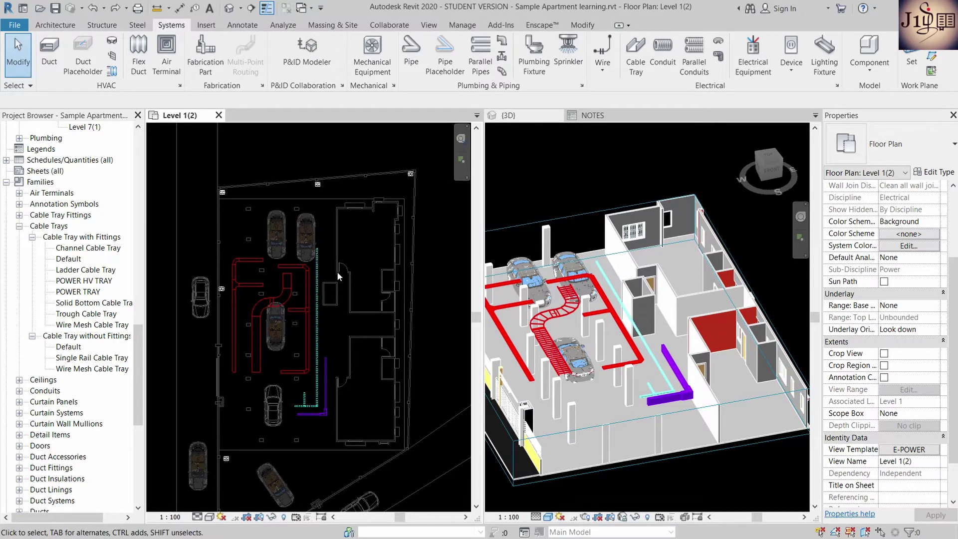
scroll(337, 271, "down", 1)
scroll(277, 270, "up", 1)
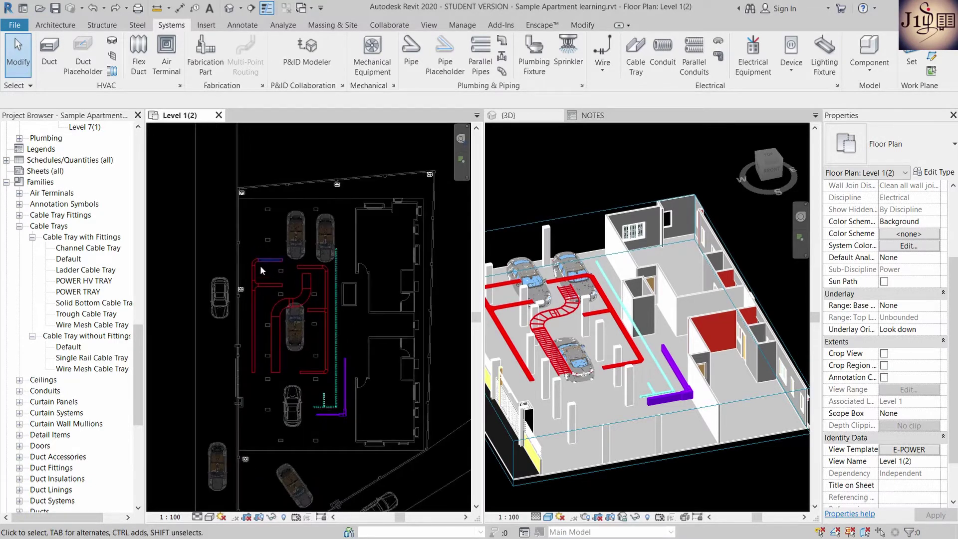
scroll(344, 295, "down", 1)
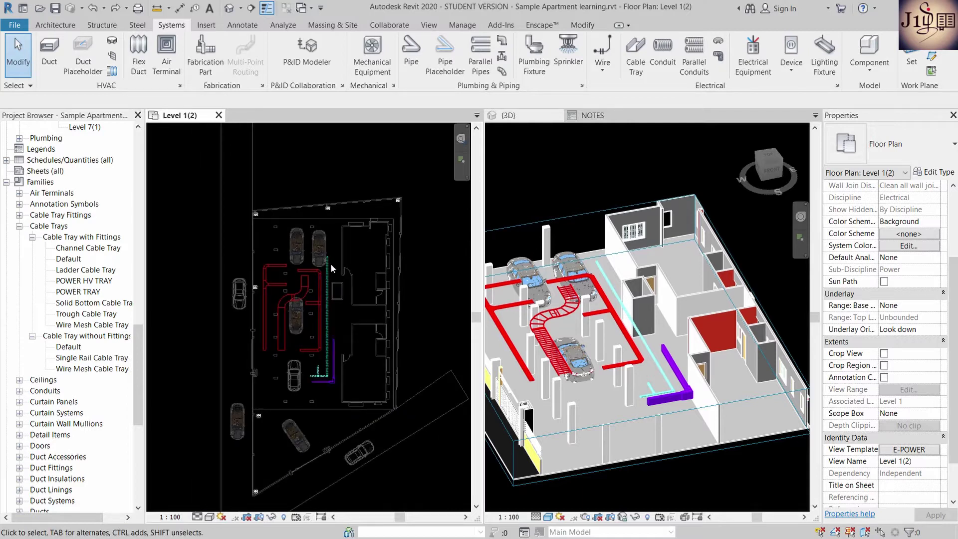
scroll(320, 260, "up", 1)
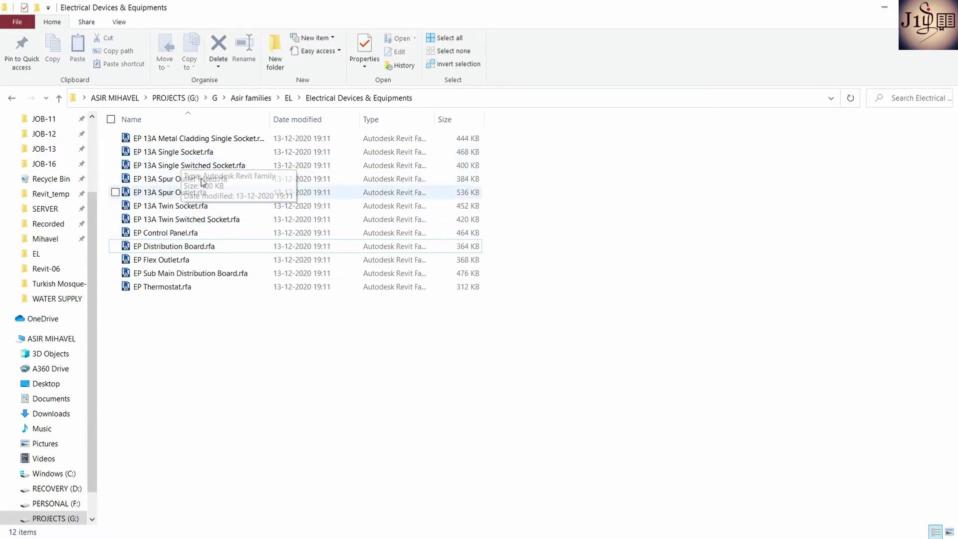
Drag the EP 13A Single Socket, EP 13A Twin Socket and EP Distribution Board .rfa files into Revit
left_click(198, 152)
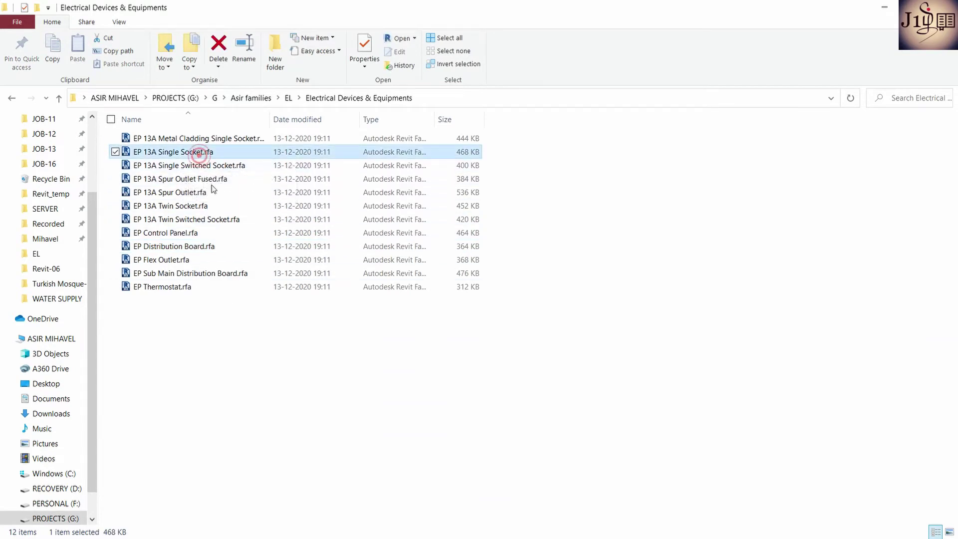
left_click(191, 205, "ctrl")
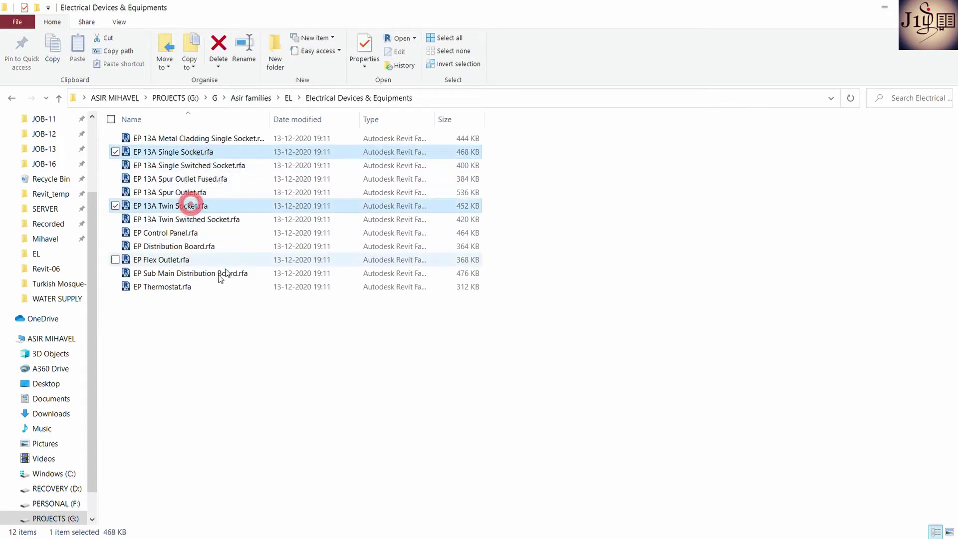
left_click(190, 246, "ctrl")
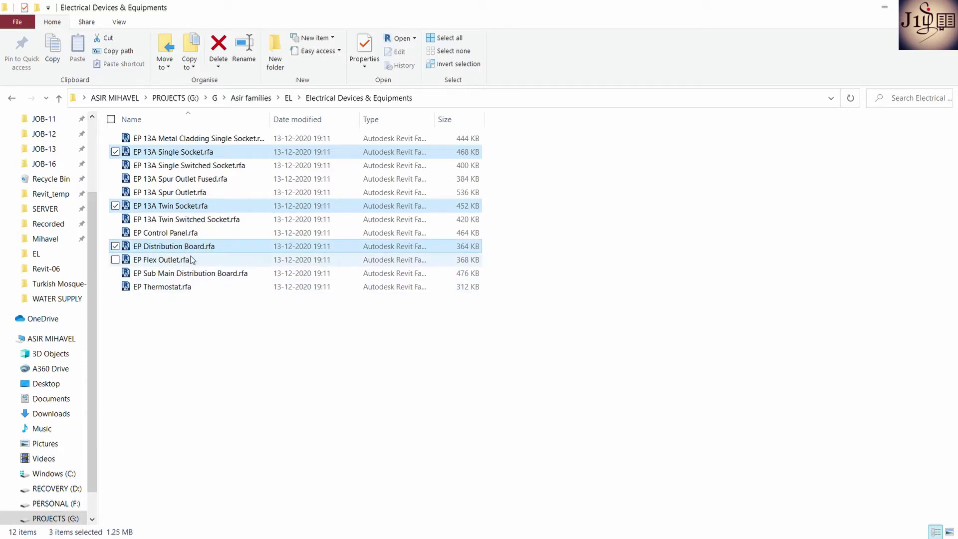
mouse_move(204, 249)
left_mouse_down()
mouse_move(275, 314)
mouse_move(331, 318)
left_mouse_up()
key("alt+Tab")
key("alt+Tab")
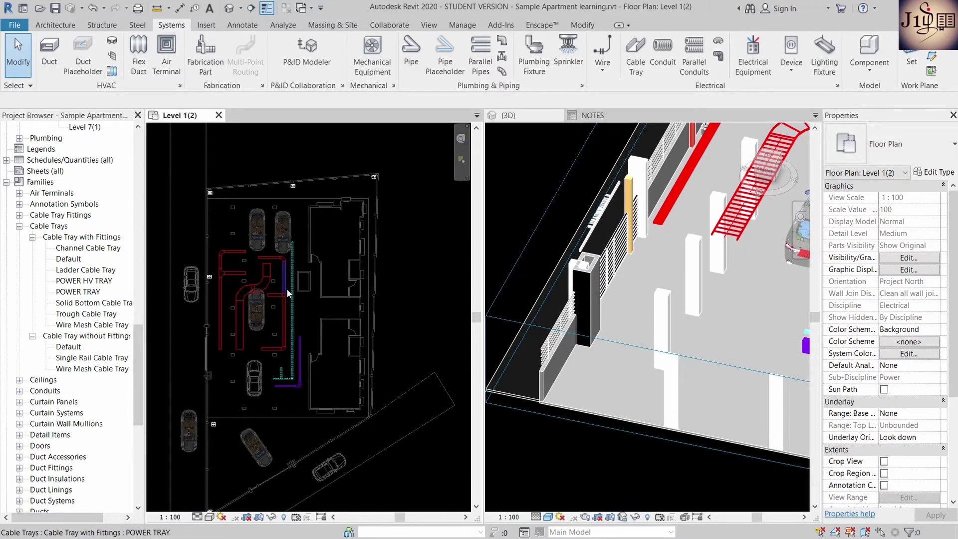
Delete the dashed trunking run from the Level 1 plan
scroll(230, 267, "down", 1)
left_click_drag(186, 229, 292, 366)
key("Escape")
scroll(294, 363, "up", 2)
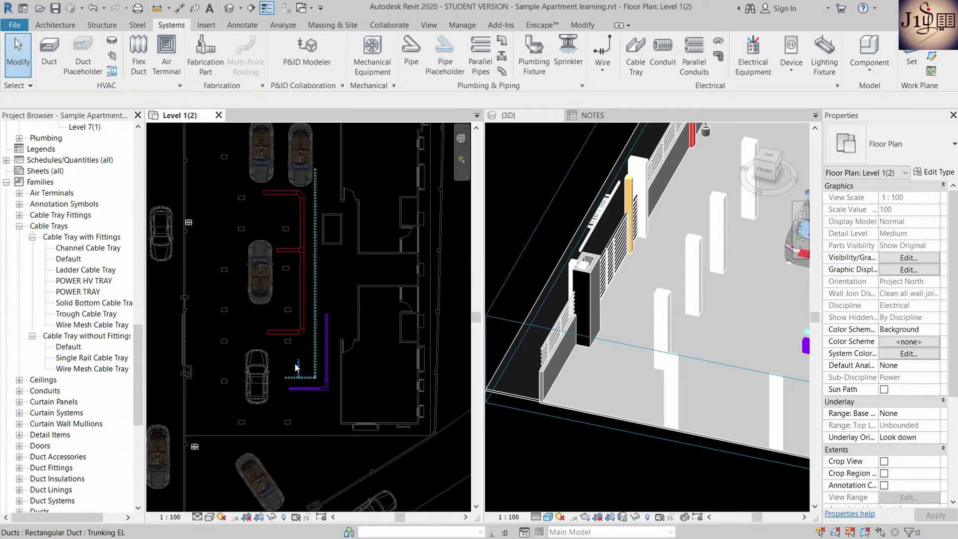
left_click(294, 378)
left_click(317, 253)
key("Delete")
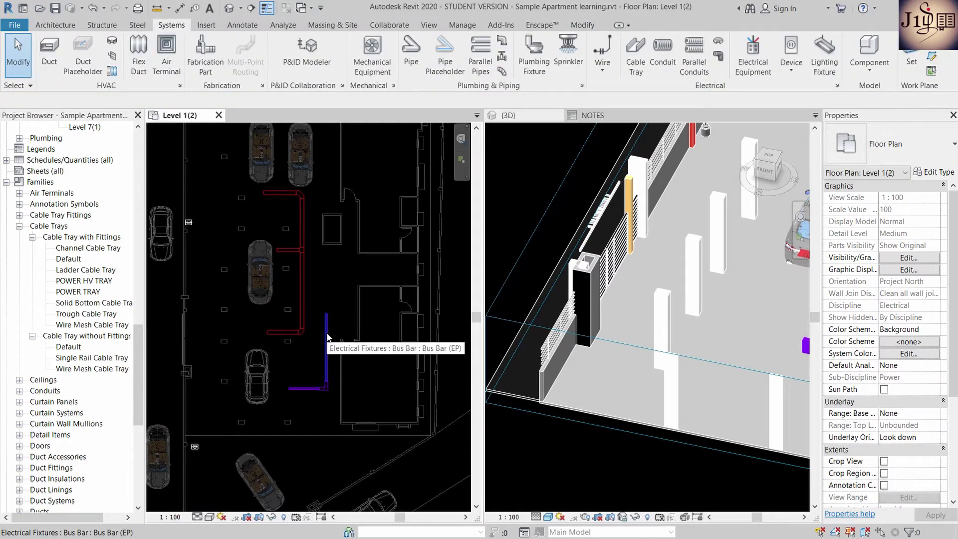
Delete the vertical bus bar
left_click(327, 337)
key("Delete")
scroll(325, 394, "up", 2)
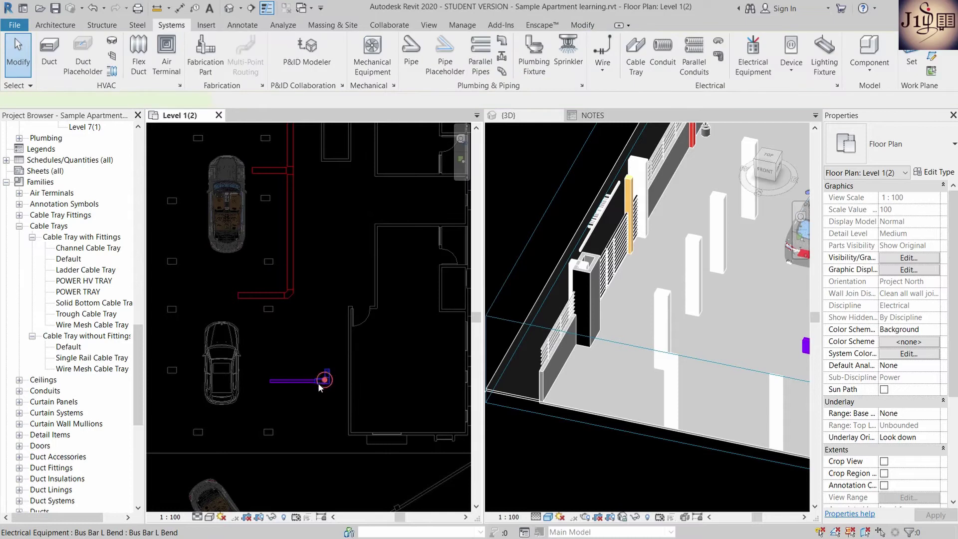
scroll(275, 313, "down", 2)
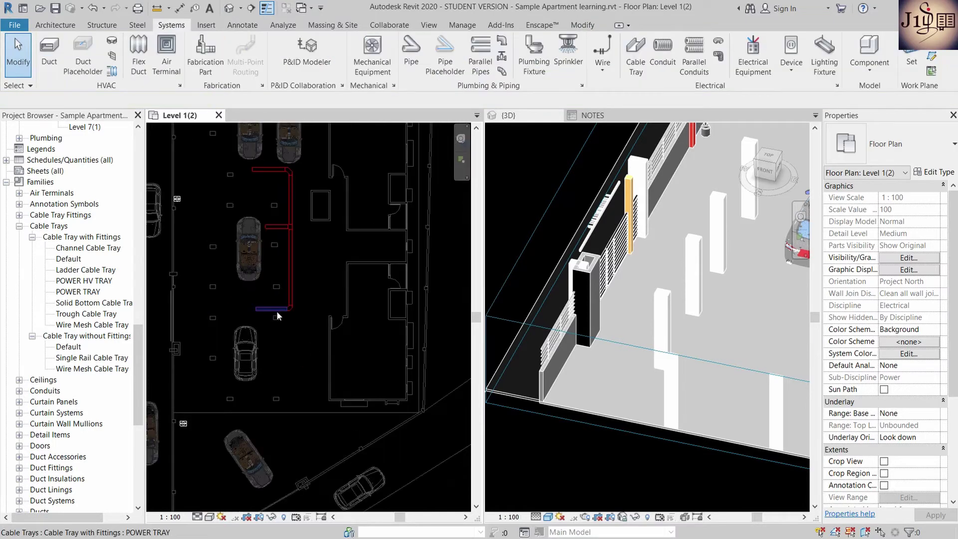
Delete the red cable tray branch, keeping only the short top tray
key("Tab")
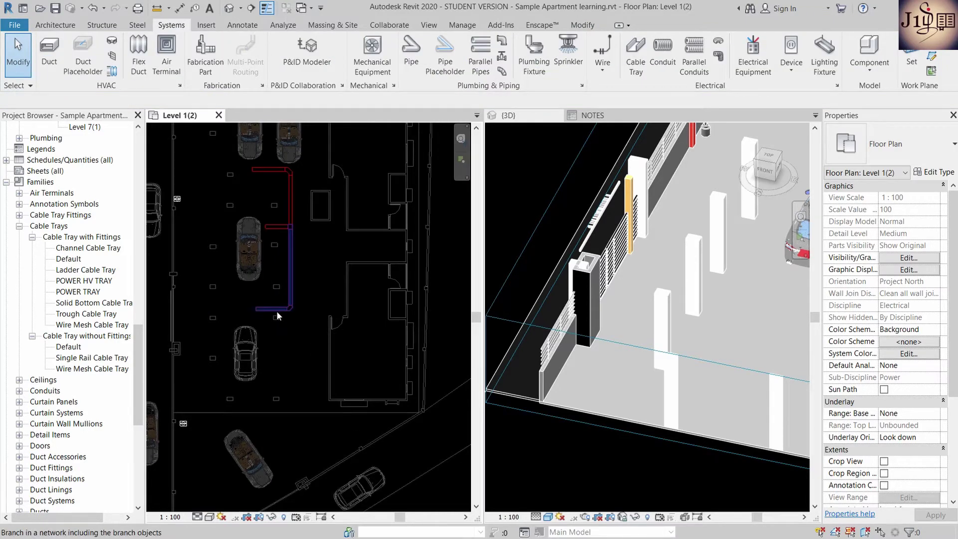
left_click(277, 311)
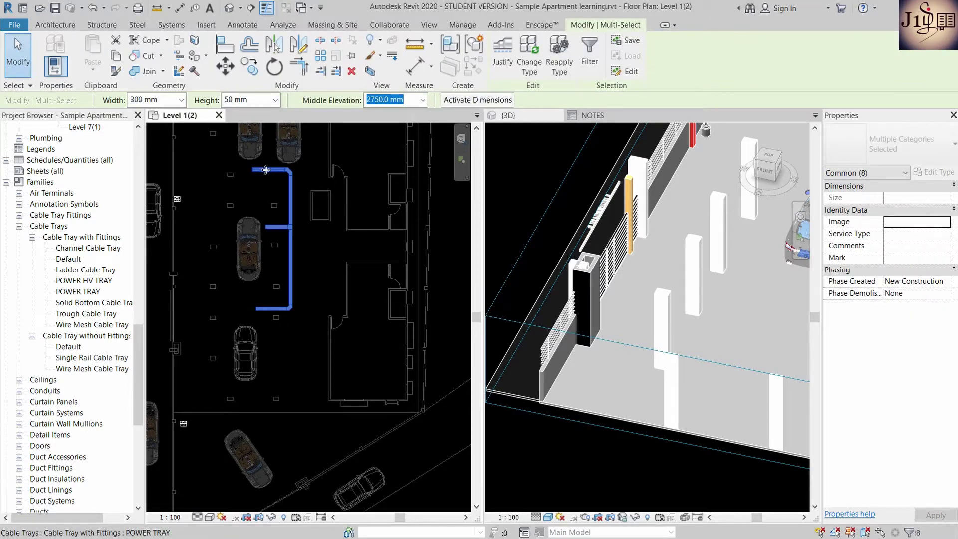
scroll(267, 169, "up", 1)
scroll(273, 169, "up", 1)
left_click(273, 169, "shift")
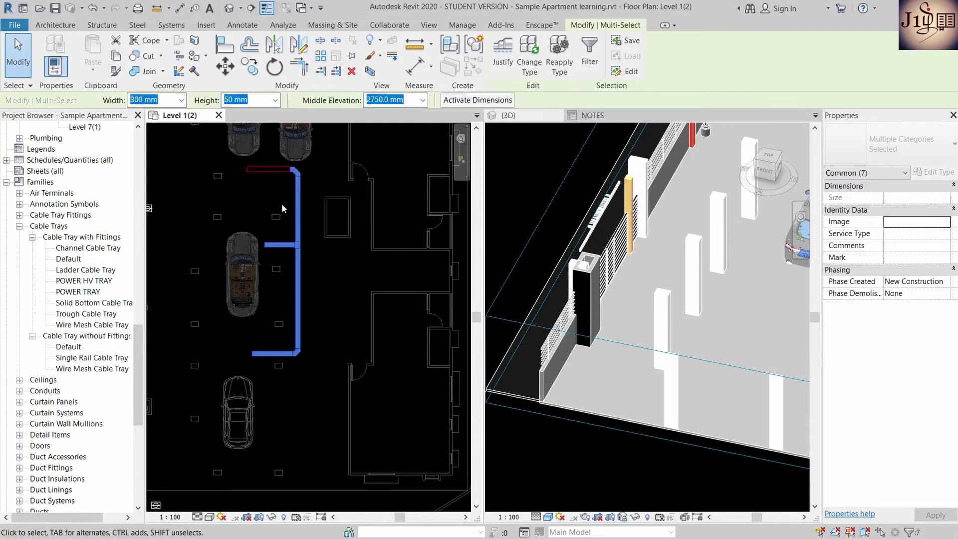
left_click(281, 204)
Check the remaining short POWER TRAY segment near the top, then deselect it
left_click(272, 170)
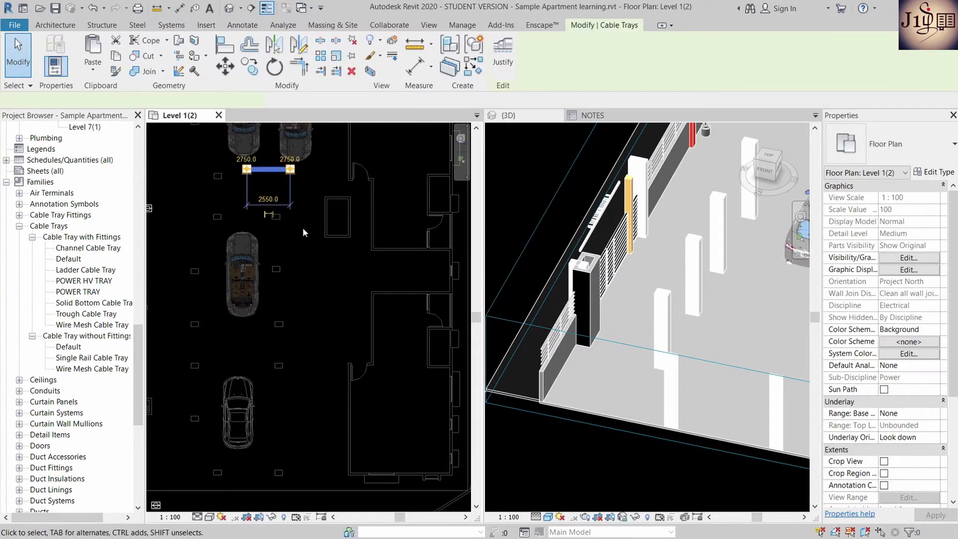
scroll(354, 181, "down", 2)
key("Escape")
scroll(361, 156, "down", 1)
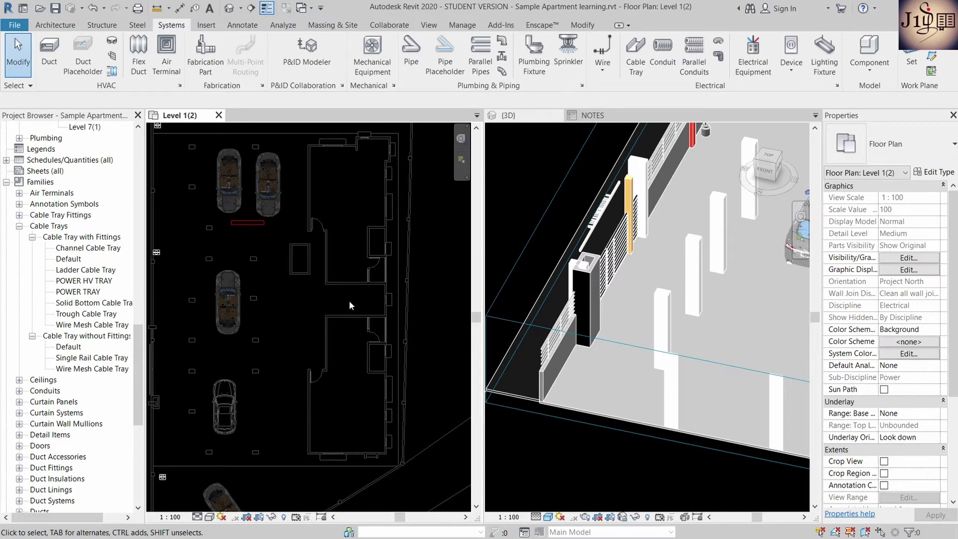
scroll(365, 239, "down", 1)
scroll(247, 325, "up", 1)
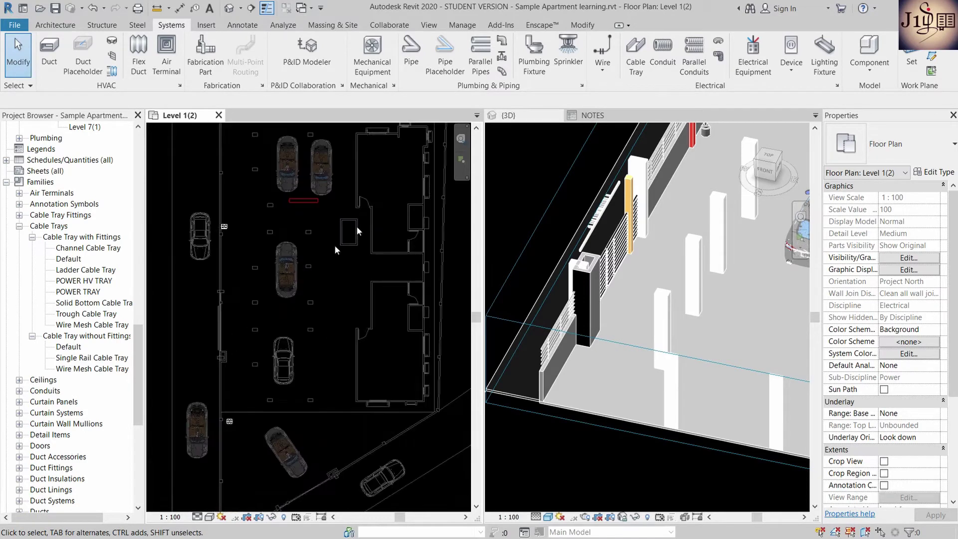
scroll(233, 261, "down", 1)
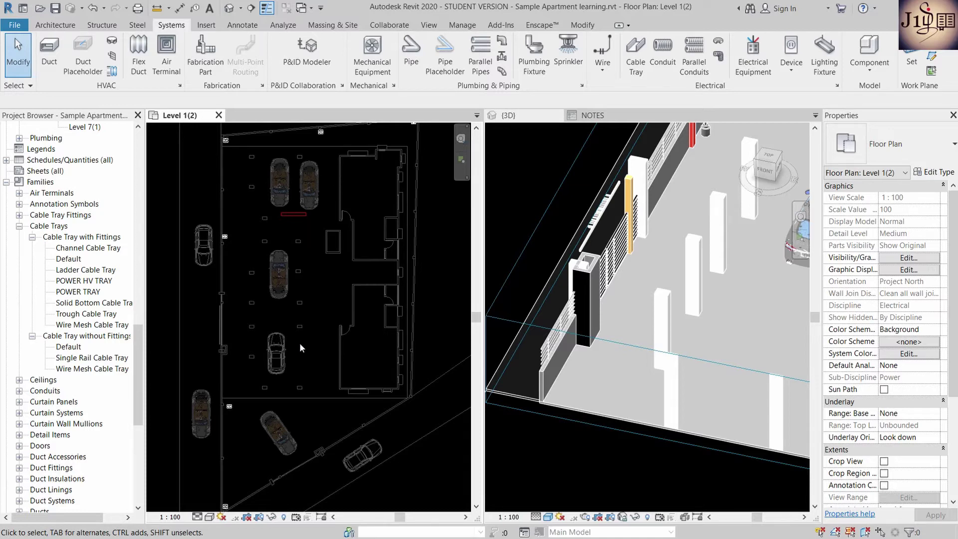
scroll(311, 218, "up", 1)
left_click(307, 216)
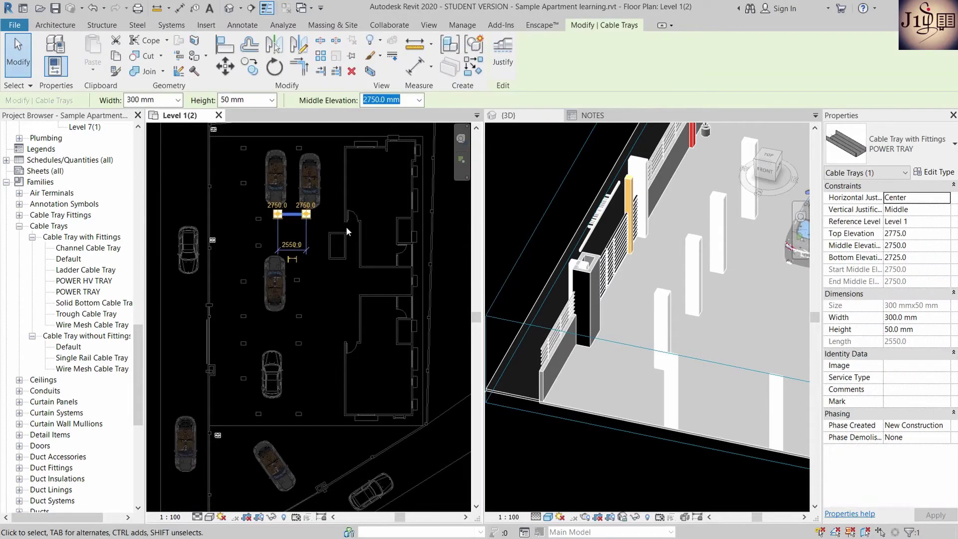
key("Escape")
scroll(284, 245, "down", 1)
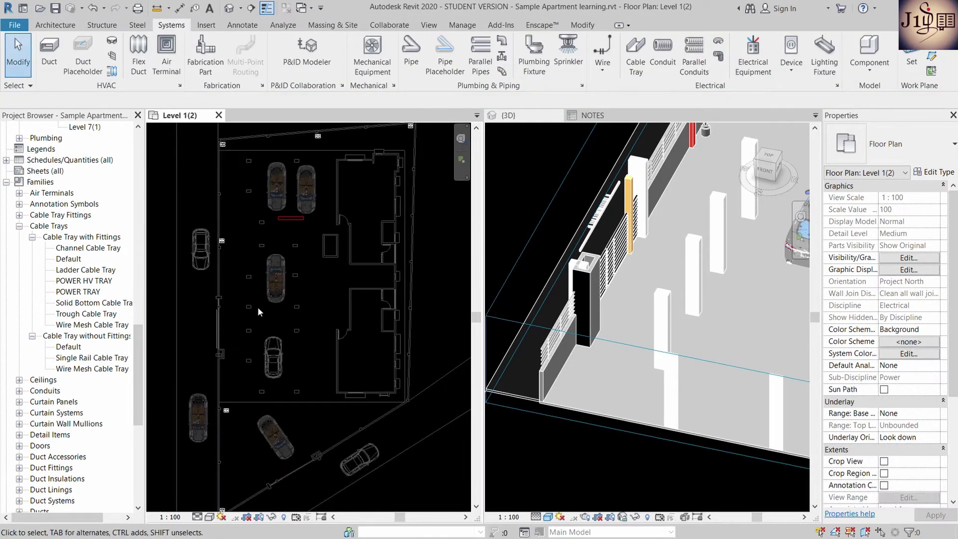
Start component placement (CM) with the EP Distribution Board type
key("c")
key("m")
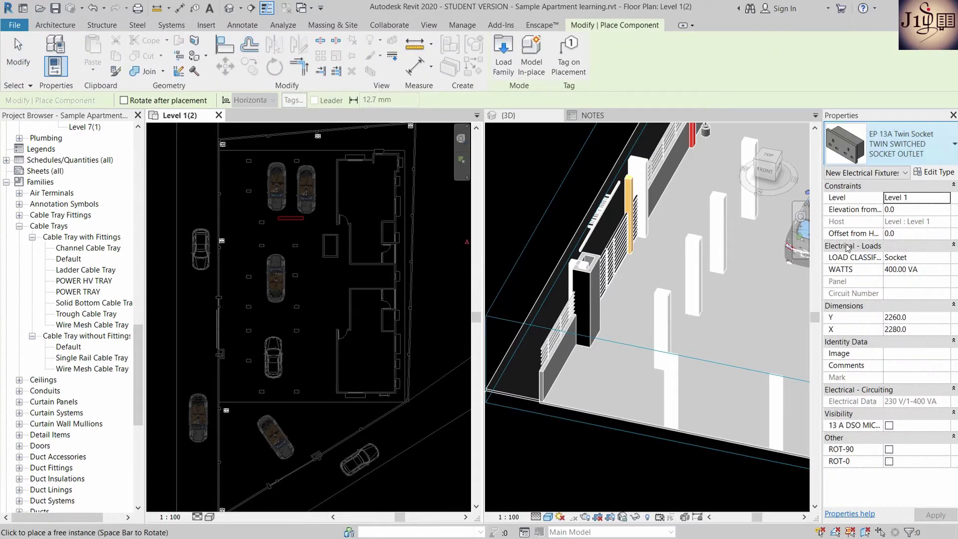
left_click(893, 147)
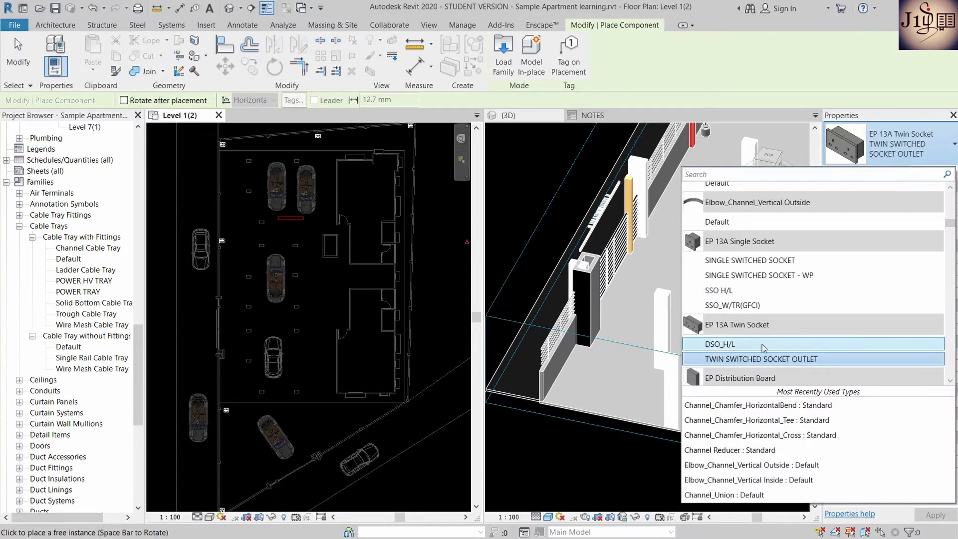
scroll(756, 359, "down", 1)
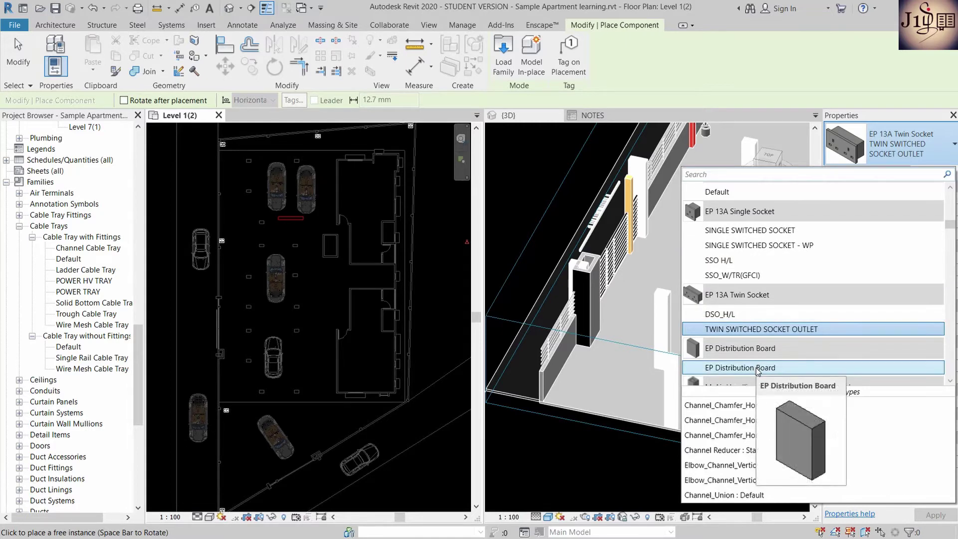
scroll(219, 379, "up", 3)
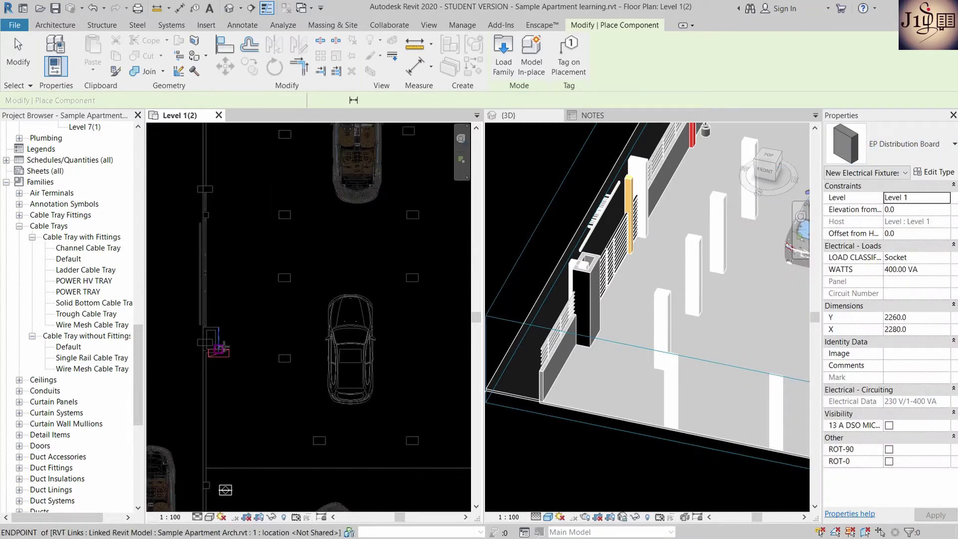
scroll(215, 344, "up", 2)
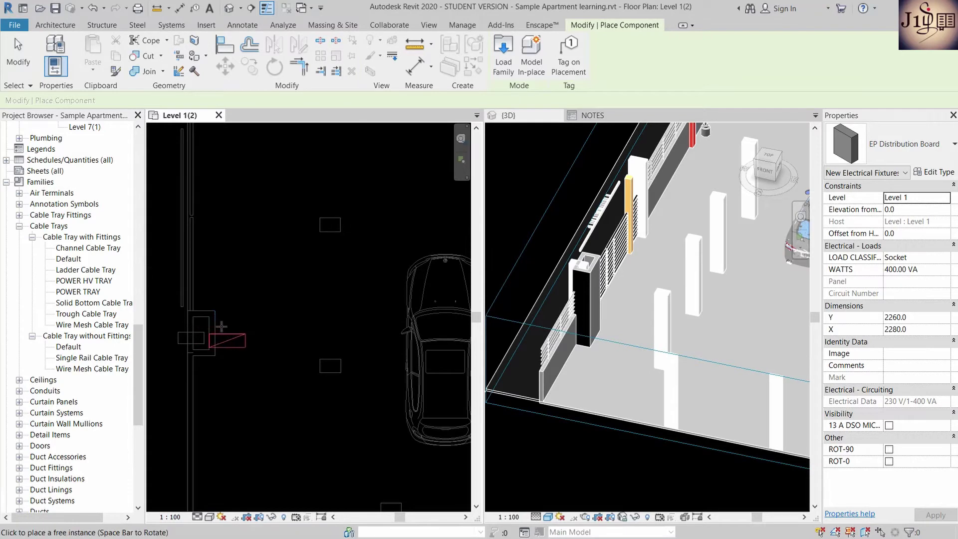
Rotate the distribution board along the wall, place it, and select it in 3D
key("space")
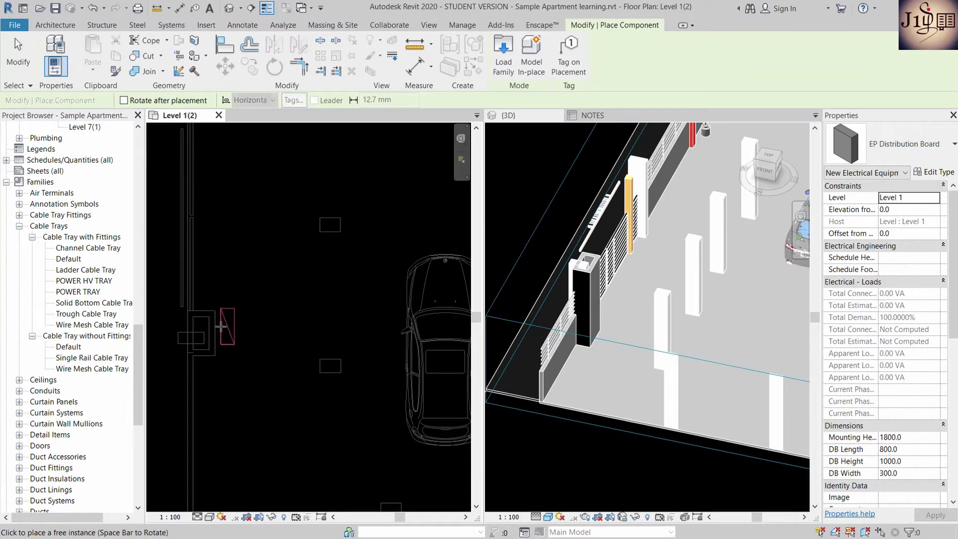
scroll(215, 331, "up", 1)
scroll(216, 327, "up", 1)
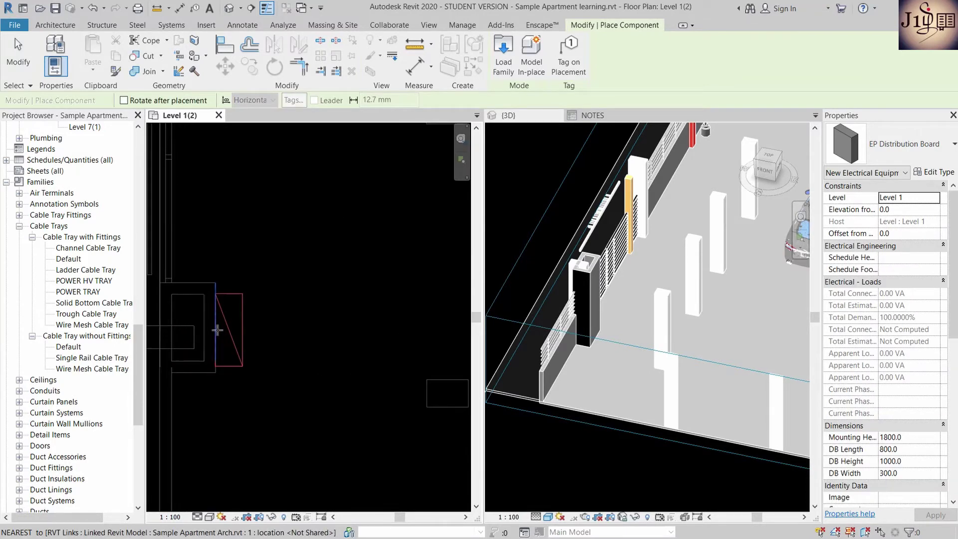
left_click(216, 325)
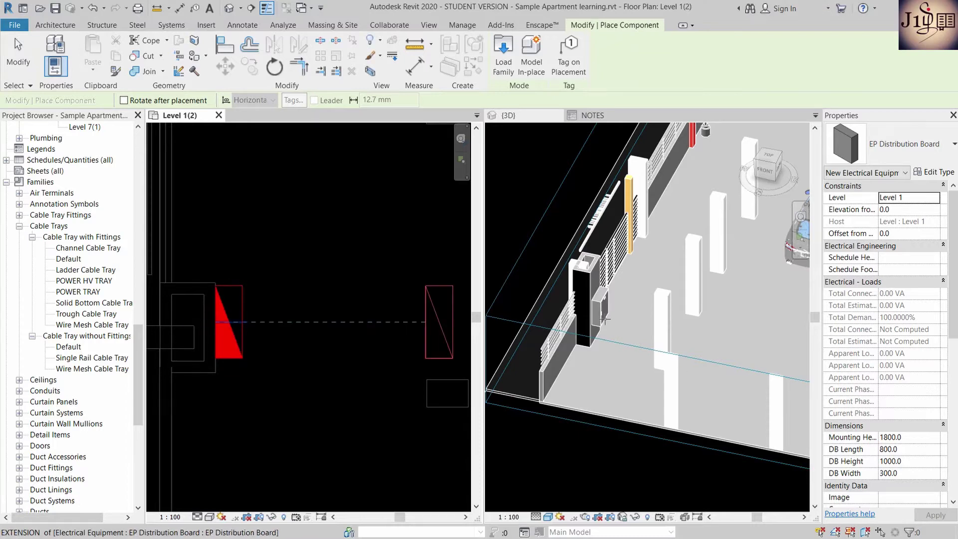
scroll(604, 285, "up", 2)
key("Escape")
key("Escape")
scroll(604, 286, "up", 2)
left_click(604, 285)
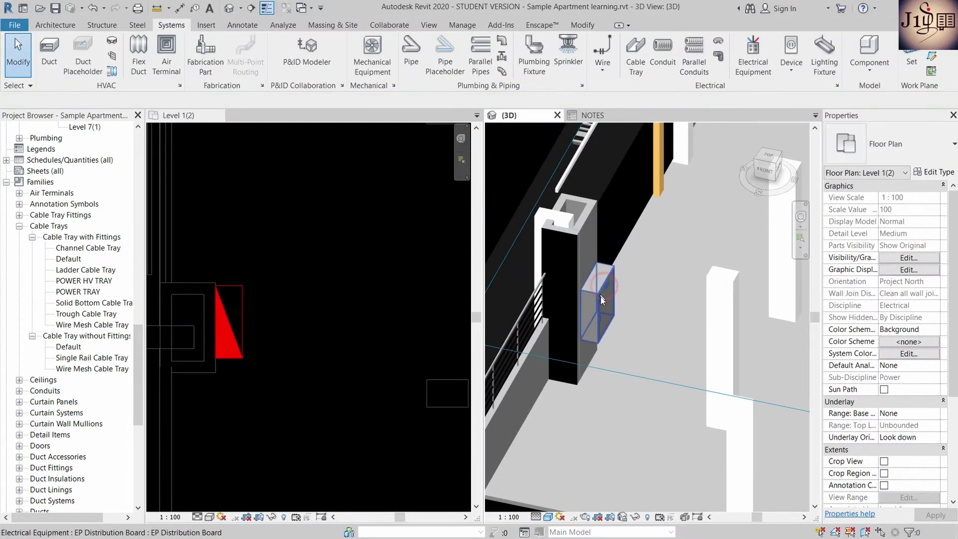
Clear the board selection and select the 3D view's section box
left_click(618, 338)
left_click(247, 274)
scroll(270, 279, "down", 2)
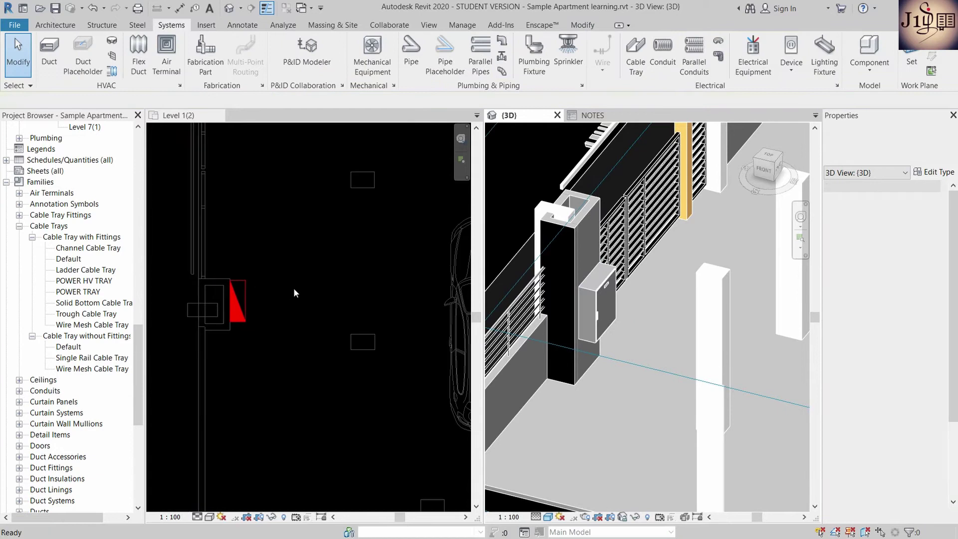
scroll(557, 293, "down", 3)
scroll(200, 280, "down", 2)
scroll(198, 324, "down", 1)
scroll(260, 234, "up", 2)
scroll(253, 270, "up", 1)
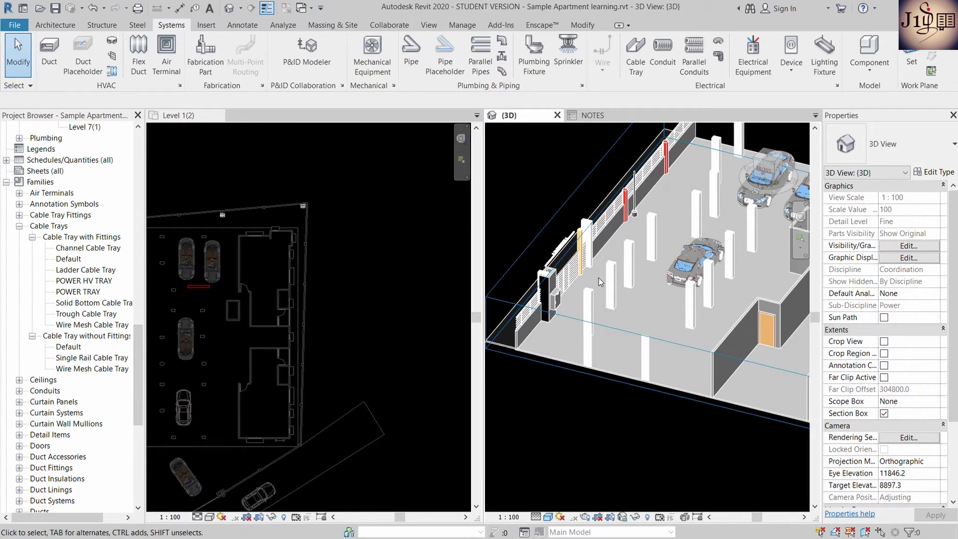
scroll(570, 315, "down", 3)
scroll(570, 314, "down", 2)
scroll(607, 267, "up", 2)
left_click(606, 266)
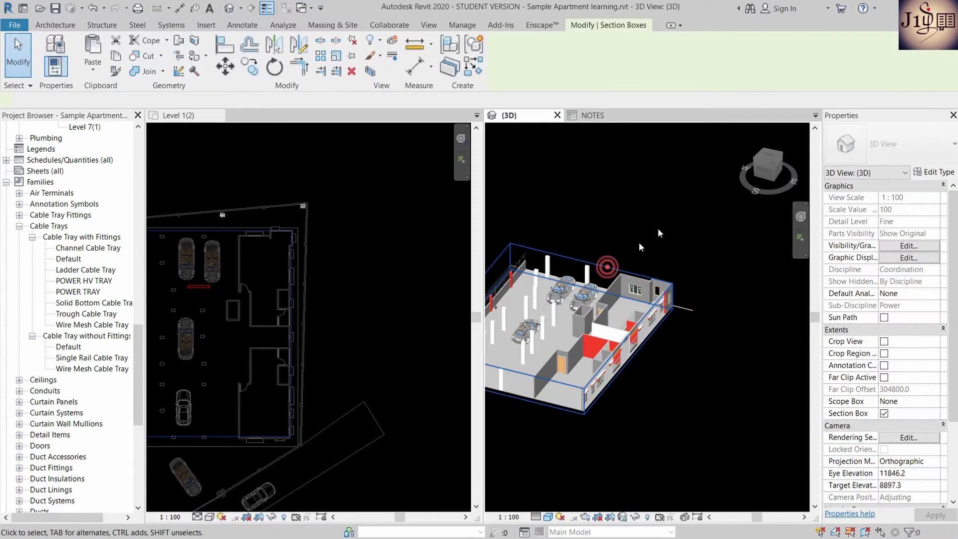
scroll(672, 349, "down", 2)
scroll(668, 344, "up", 2)
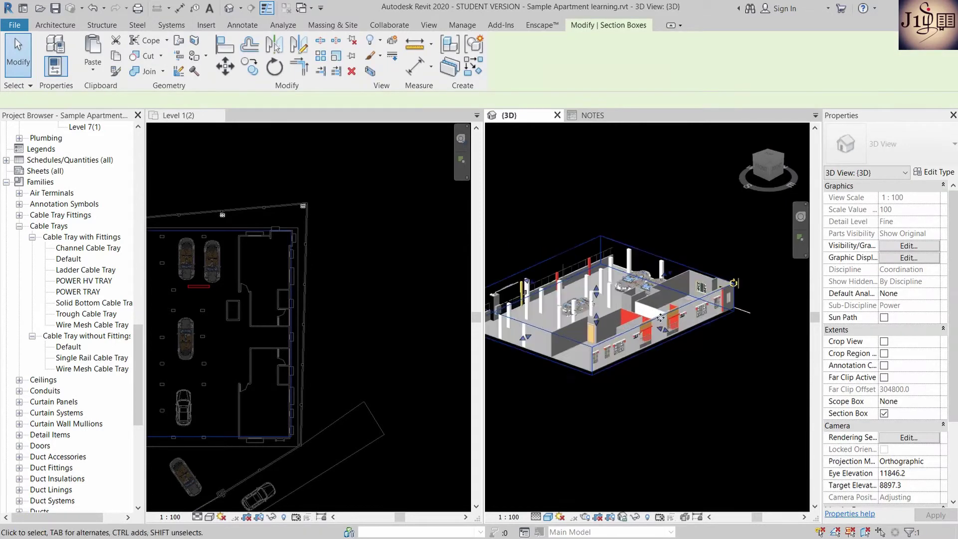
Adjust section box faces while checking the Right and Front ViewCube views
left_click_drag(668, 341, 669, 352)
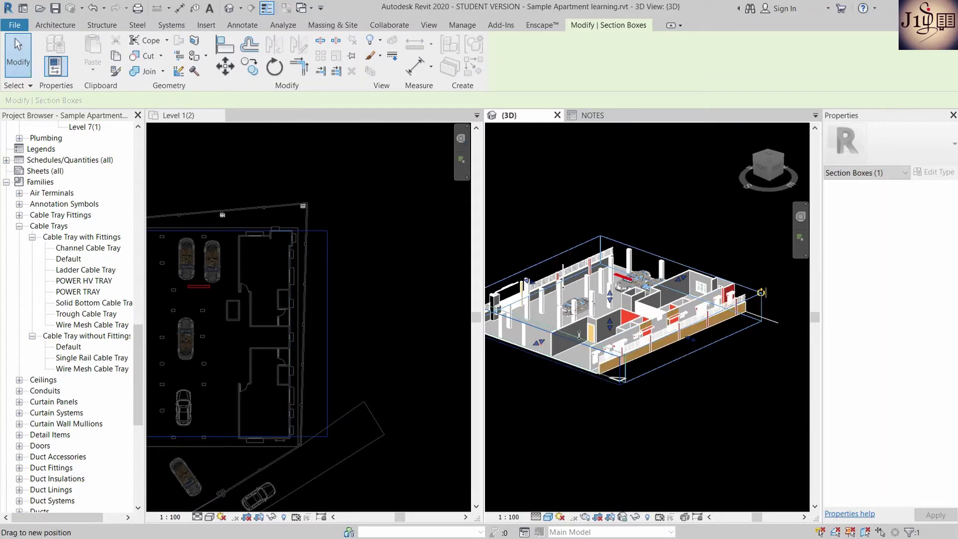
left_click_drag(633, 311, 639, 305)
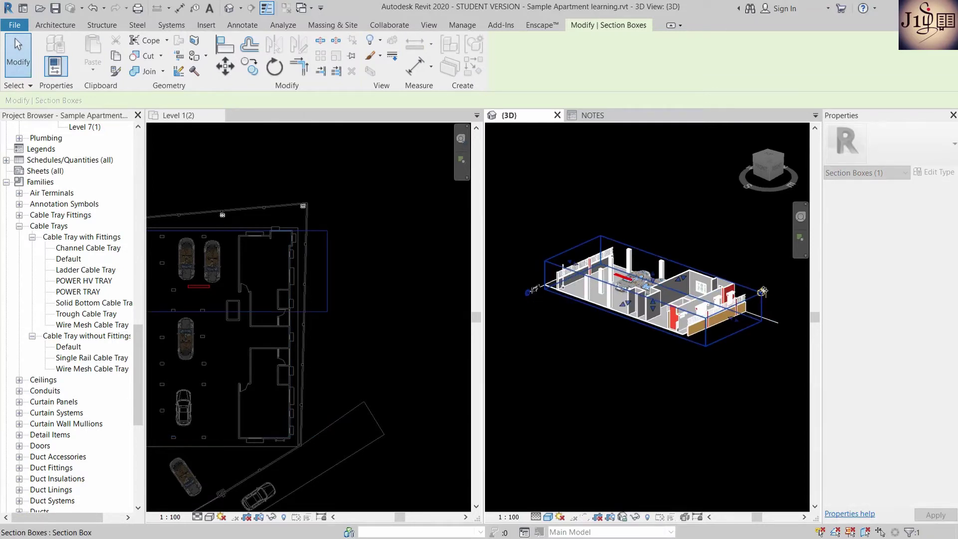
left_click(775, 169)
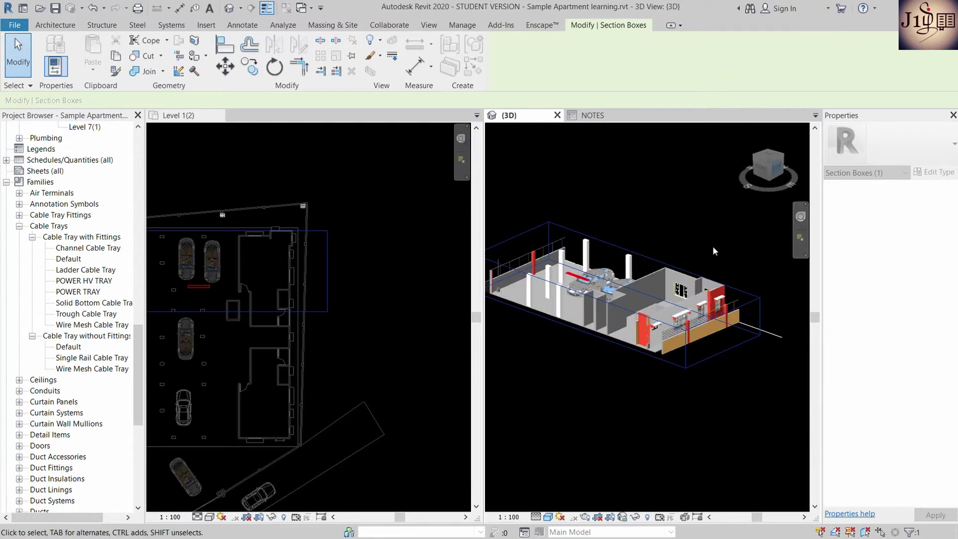
mouse_move(704, 264)
middle_mouse_down("shift")
mouse_move(673, 232)
mouse_move(757, 168)
middle_mouse_up("shift")
left_click(756, 172)
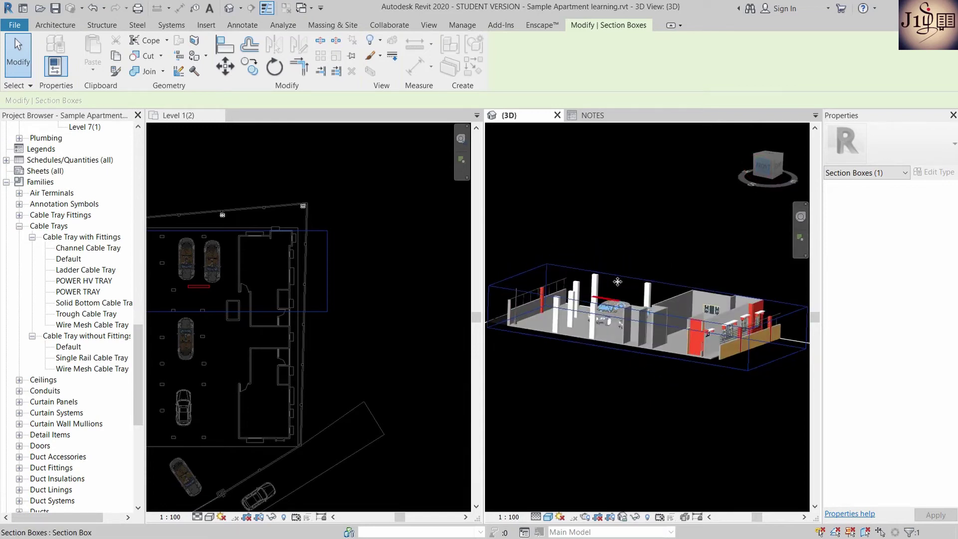
scroll(508, 322, "up", 2)
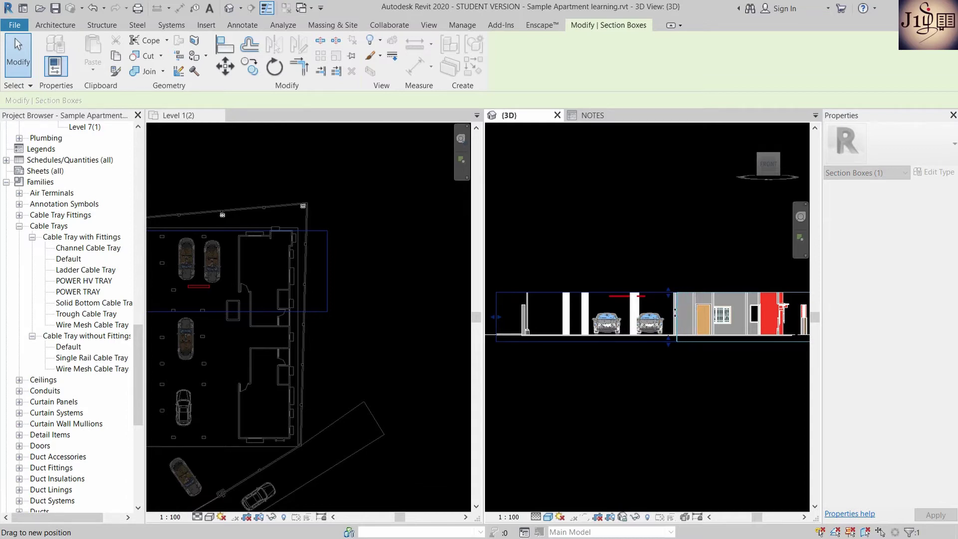
Crop the section box to the apartment with the distribution board and deselect it
left_click_drag(674, 312, 674, 312)
scroll(749, 319, "up", 2)
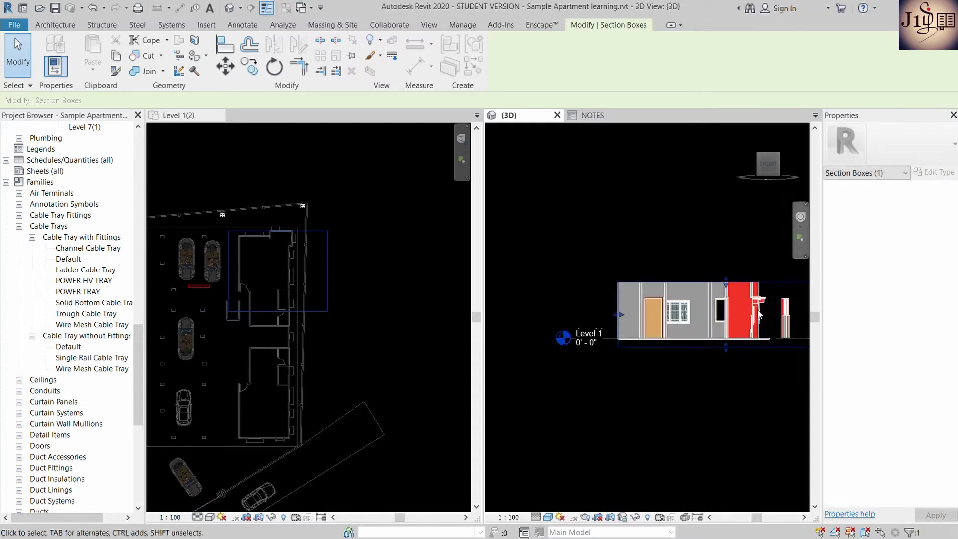
scroll(761, 319, "down", 2)
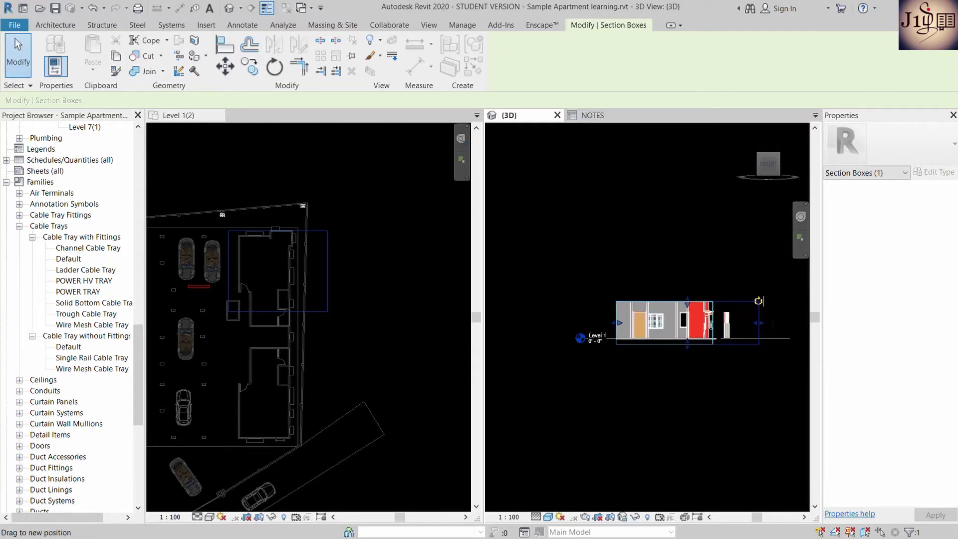
left_click_drag(711, 325, 703, 324)
middle_click_drag(706, 284, 650, 315, "shift")
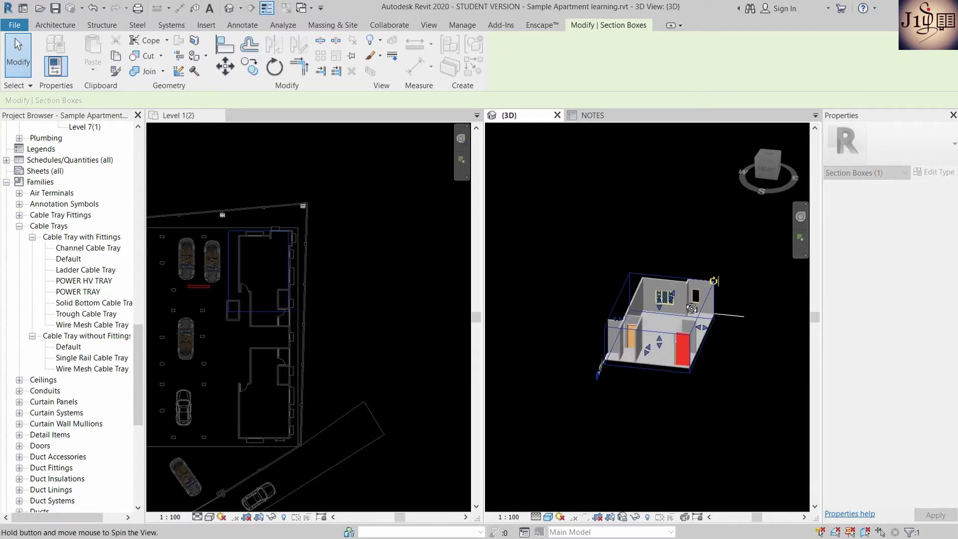
key("Escape")
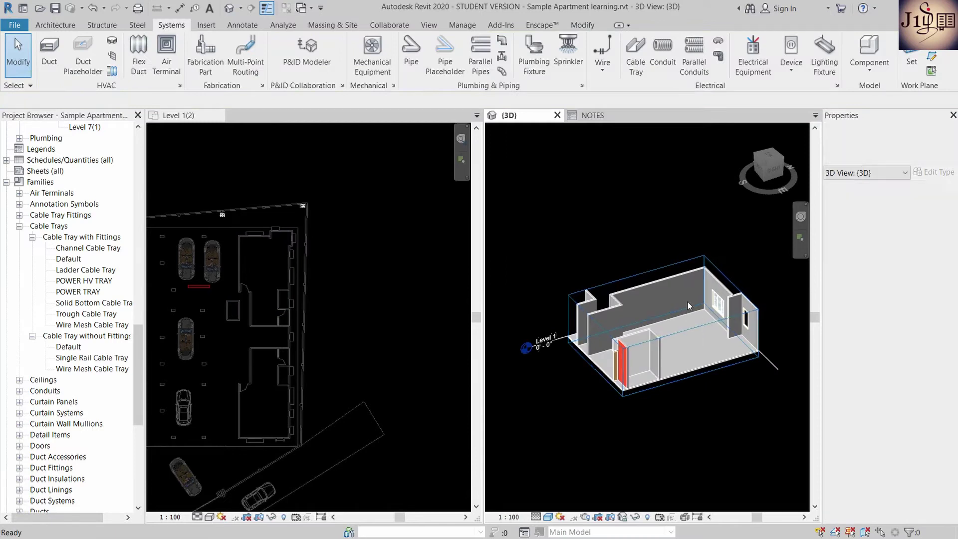
scroll(636, 310, "up", 2)
scroll(636, 310, "up", 2)
scroll(244, 269, "up", 1)
scroll(250, 268, "up", 1)
scroll(265, 264, "up", 1)
scroll(275, 252, "up", 1)
Start EE with the SINGLE SWITCHED SOCKET type at 1200 elevation from level
key("e")
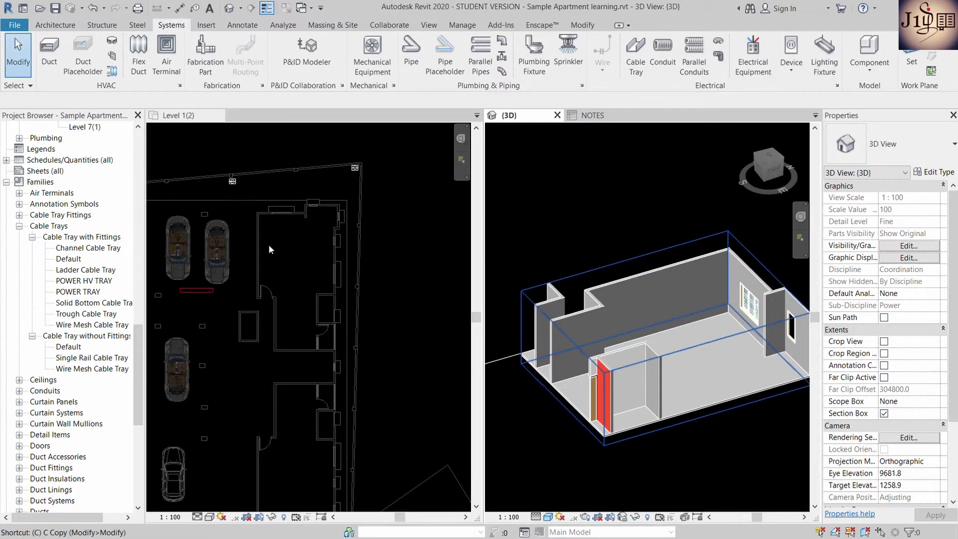
key("e")
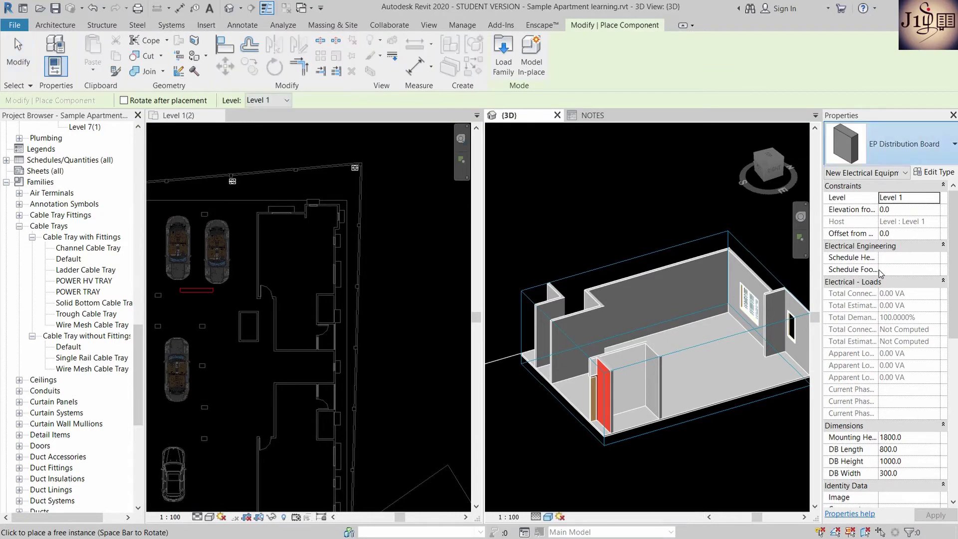
left_click(893, 145)
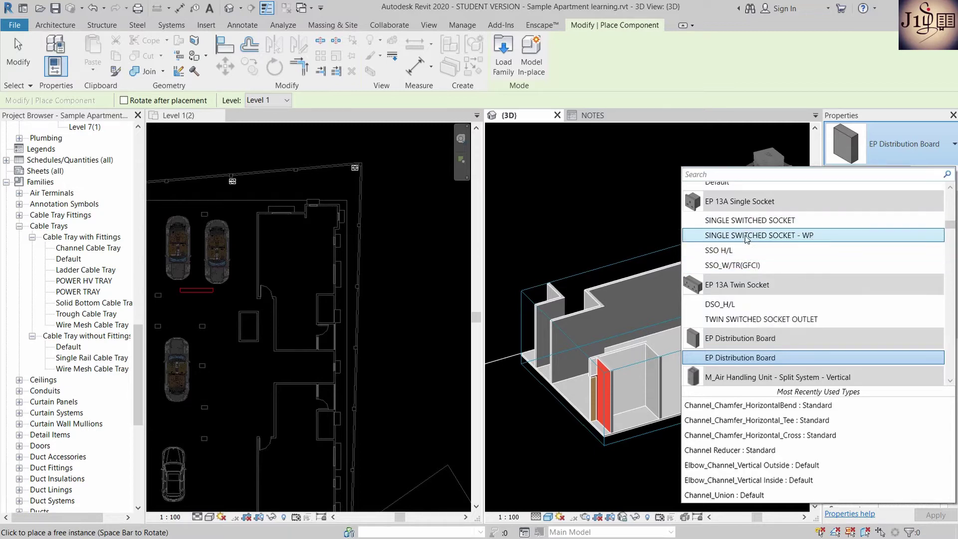
left_click(746, 223)
scroll(214, 232, "up", 2)
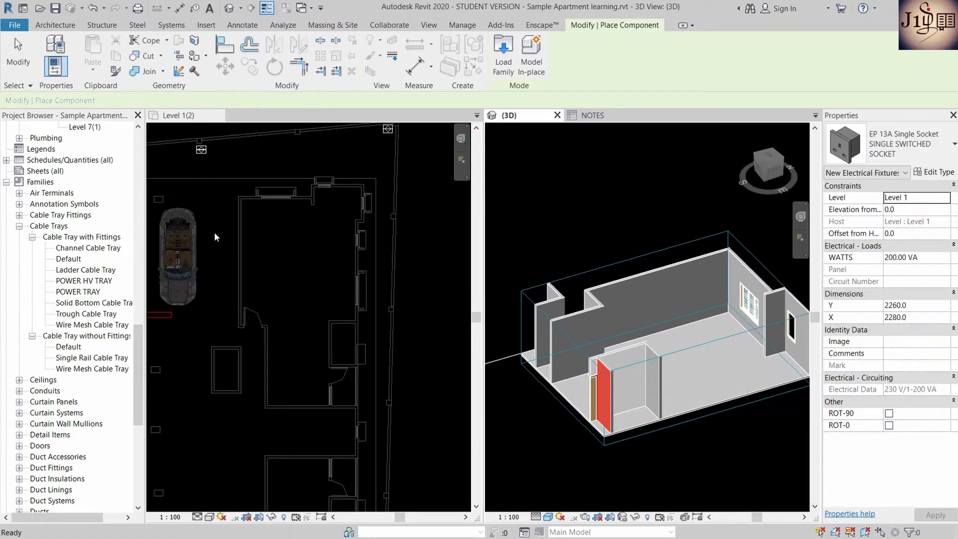
scroll(239, 230, "up", 2)
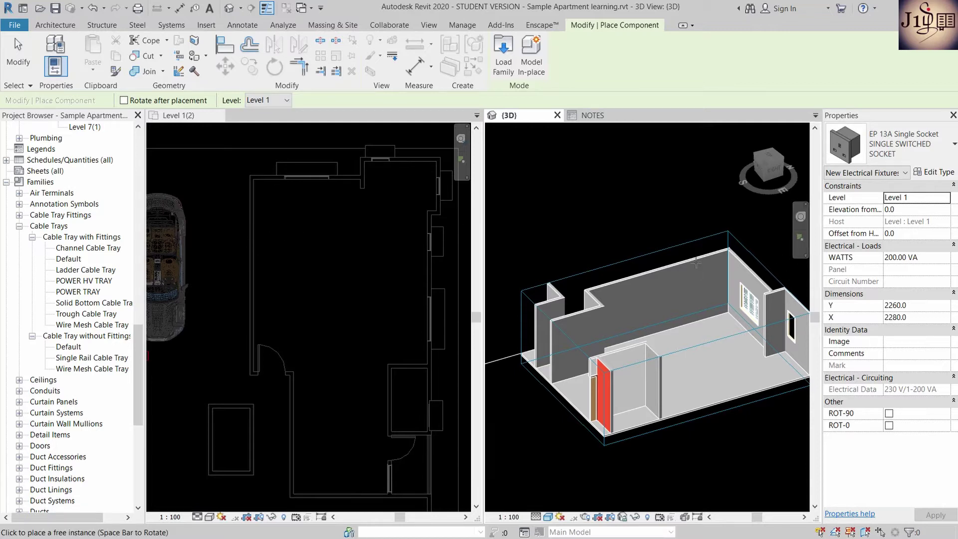
left_click(906, 210)
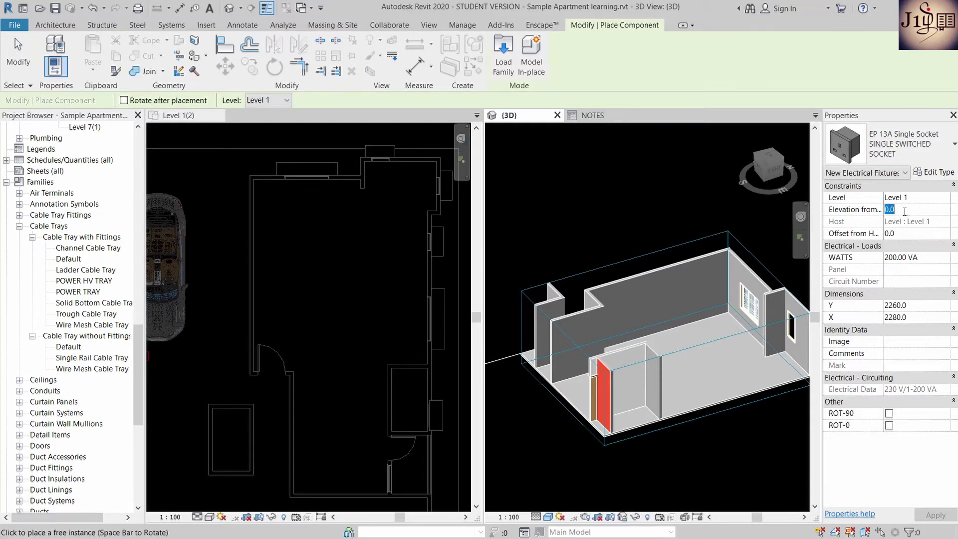
type("12")
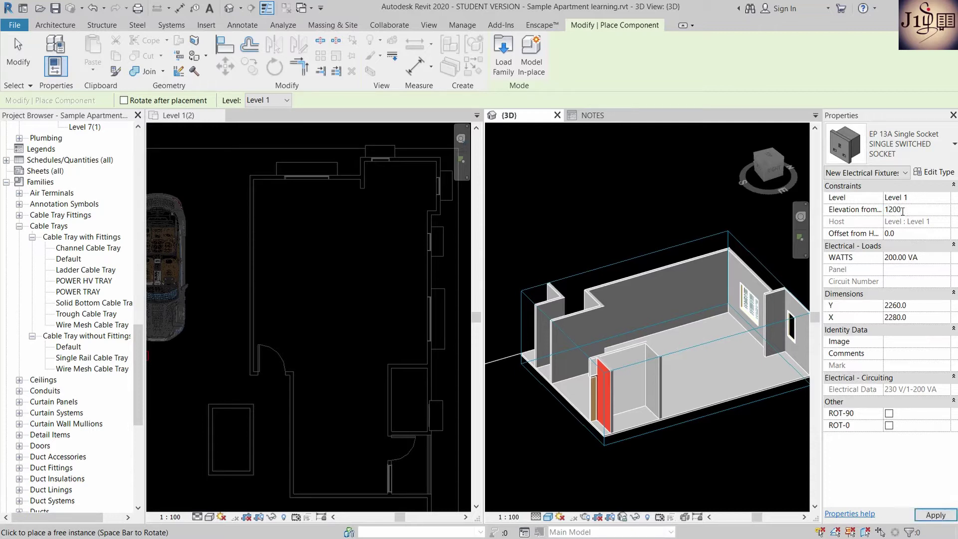
key("Return")
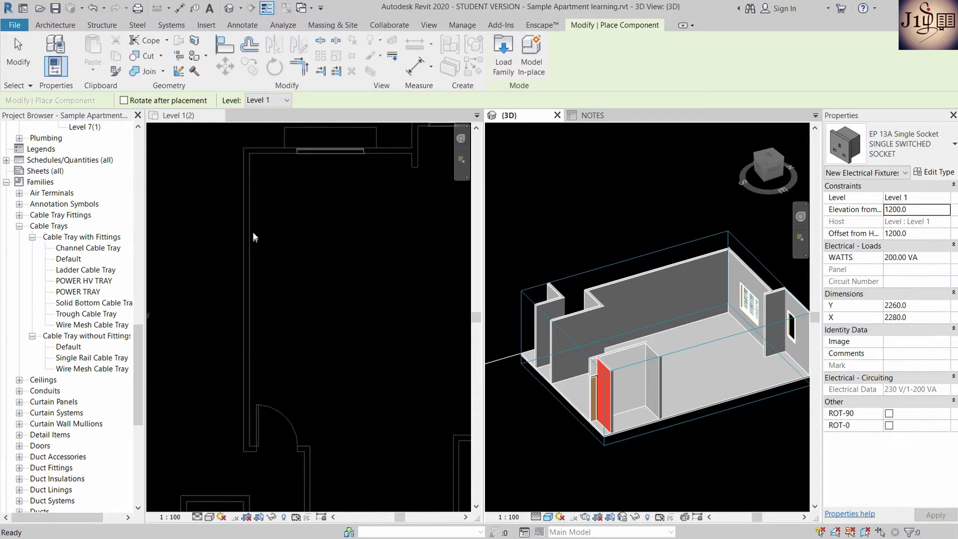
Place a single switched socket on the apartment's left wall in the Level 1 plan
left_click(249, 237)
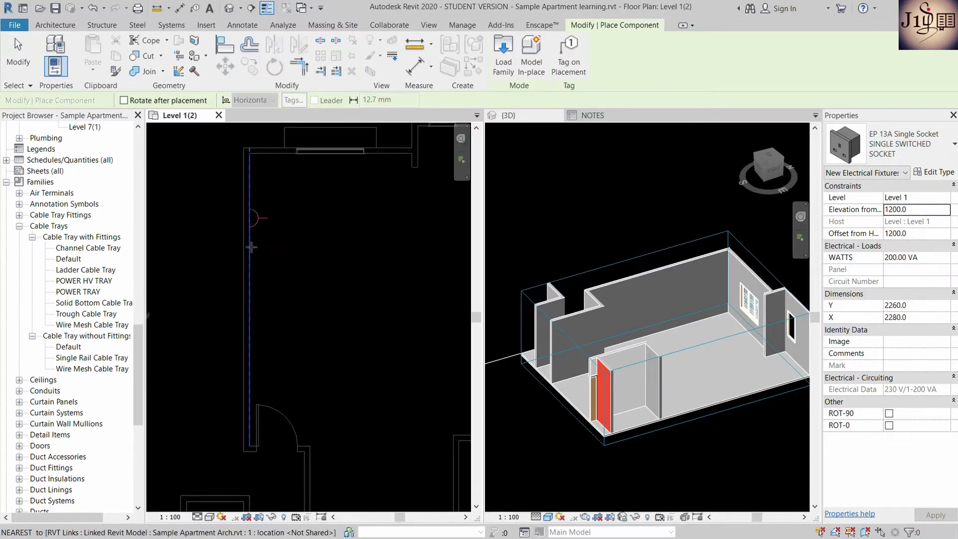
scroll(251, 218, "down", 1)
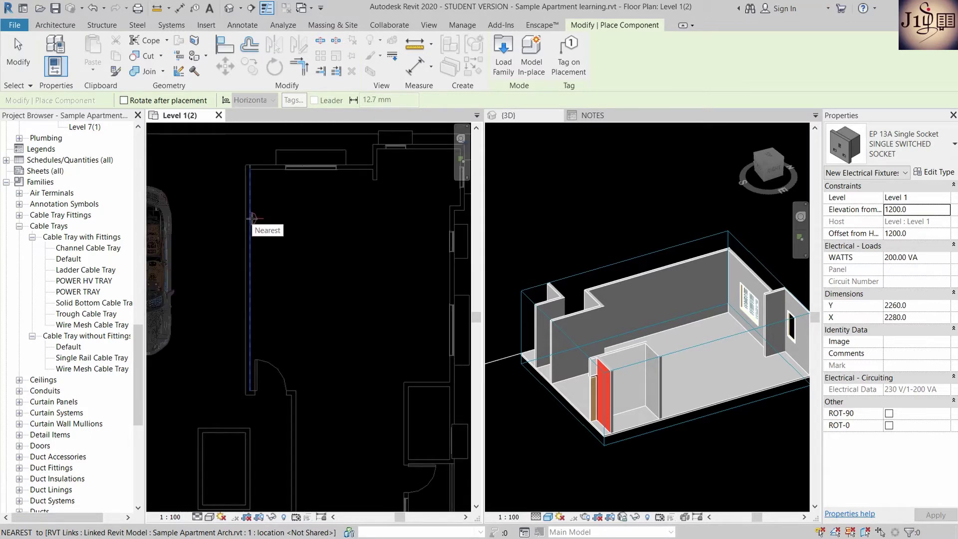
scroll(250, 218, "up", 1)
left_click(250, 215)
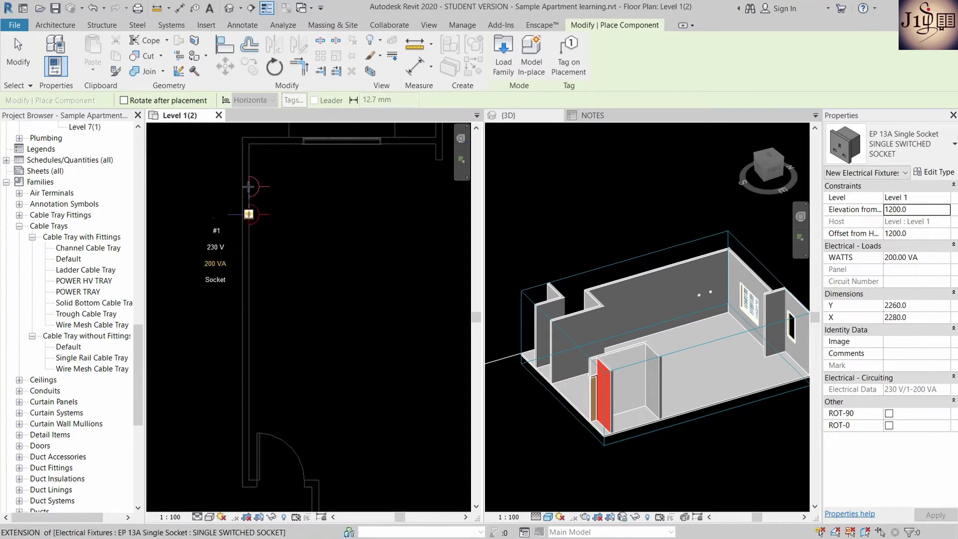
scroll(255, 259, "down", 2)
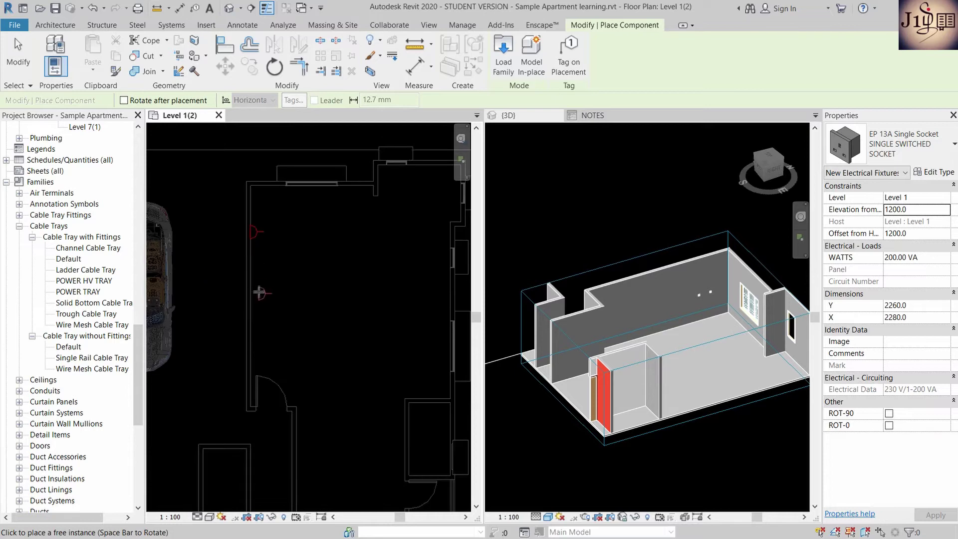
key("Escape")
key("Escape")
left_click(260, 239)
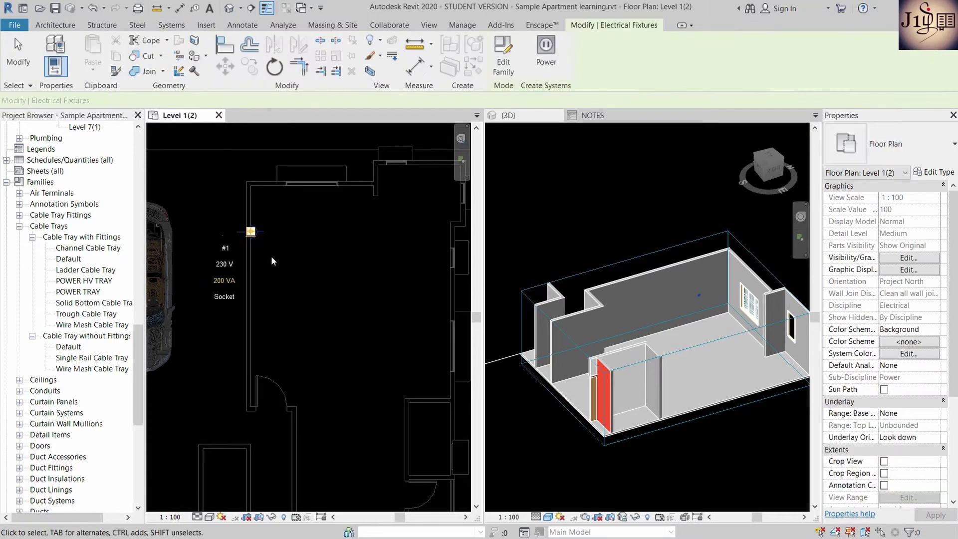
Use CS to place a second single switched socket lower on the left wall
key("c")
key("s")
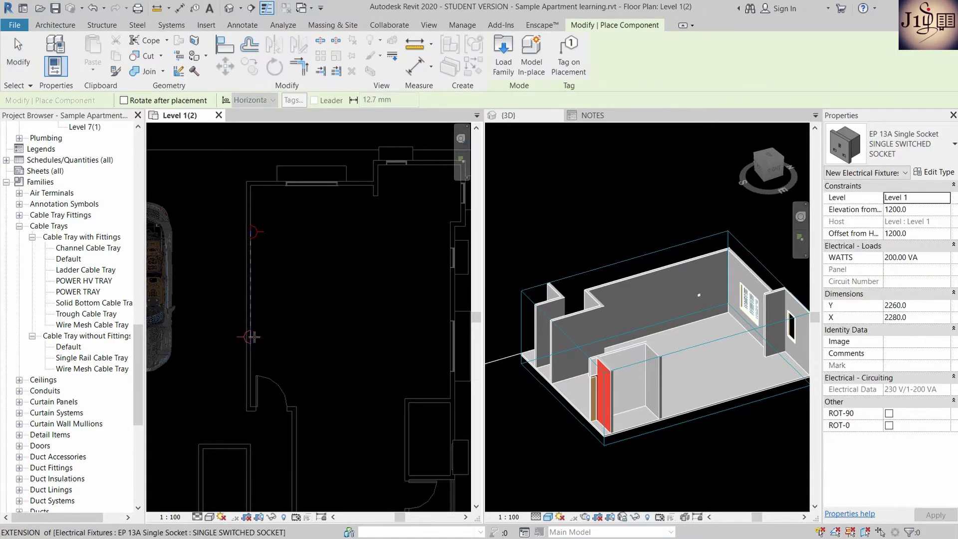
left_click(256, 316)
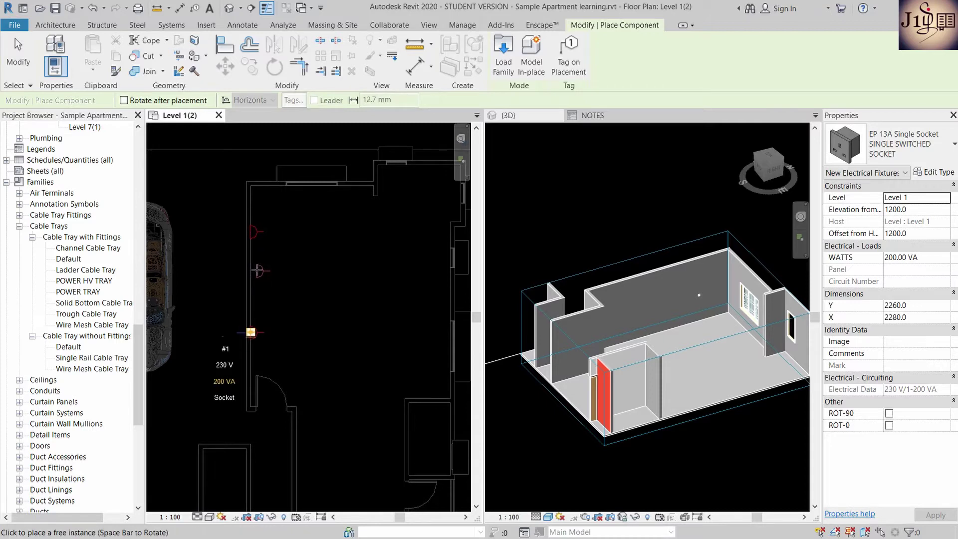
scroll(256, 269, "down", 1)
scroll(257, 269, "down", 1)
key("Escape")
key("Escape")
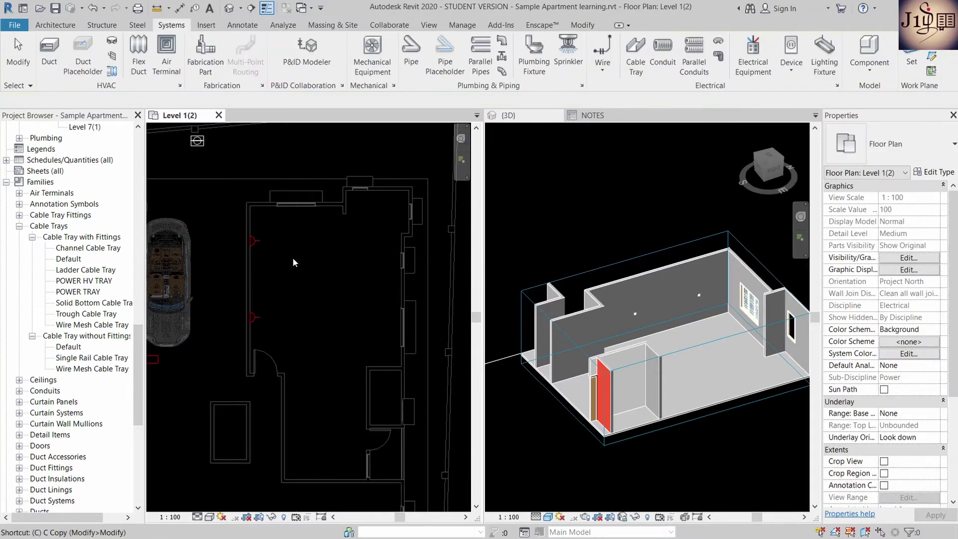
key("c")
key("m")
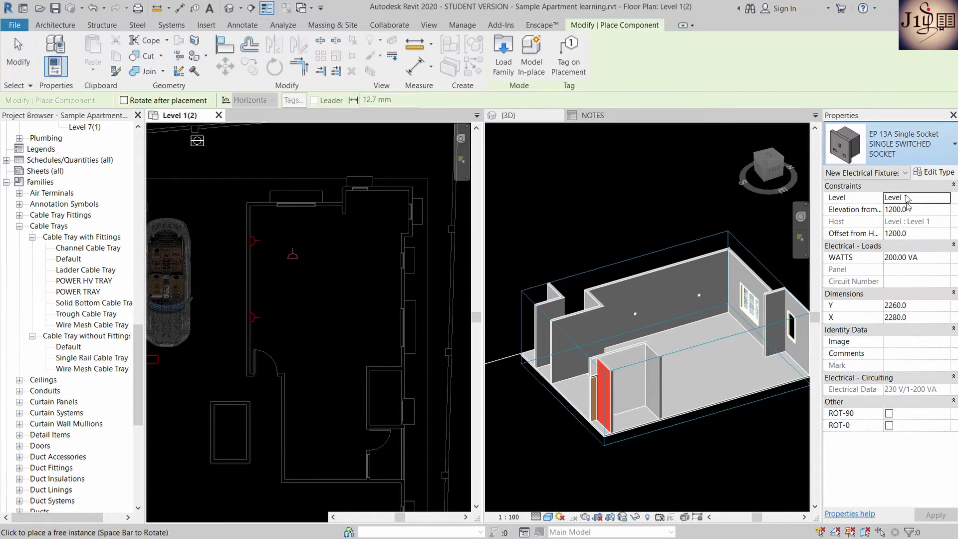
Place an EP 13A Twin Socket TWIN SWITCHED SOCKET OUTLET on the room's right wall
left_click(898, 145)
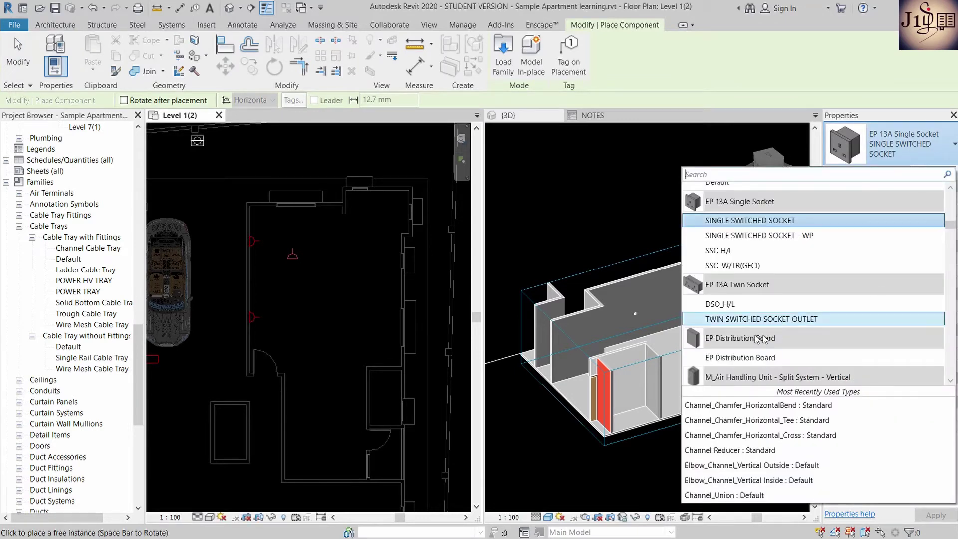
left_click(756, 320)
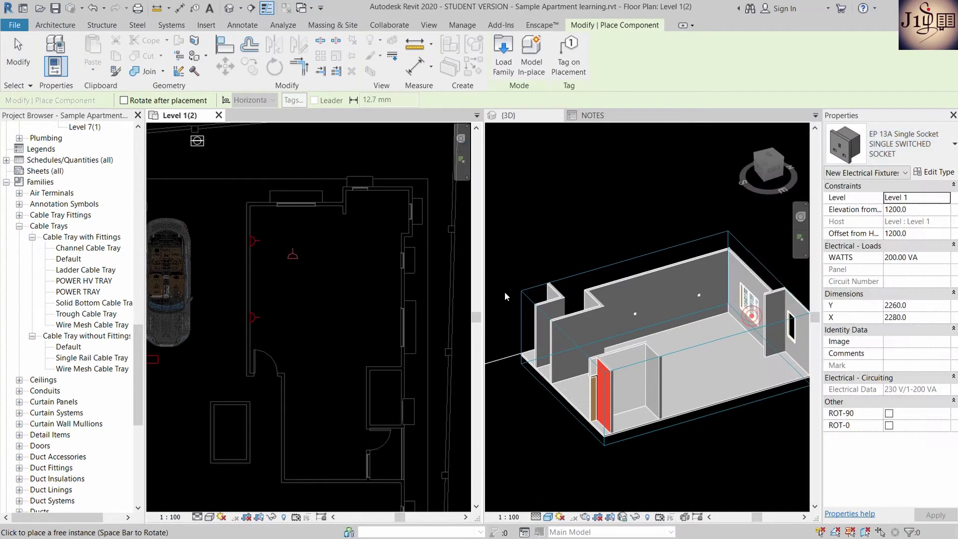
scroll(384, 253, "up", 1)
scroll(384, 252, "up", 1)
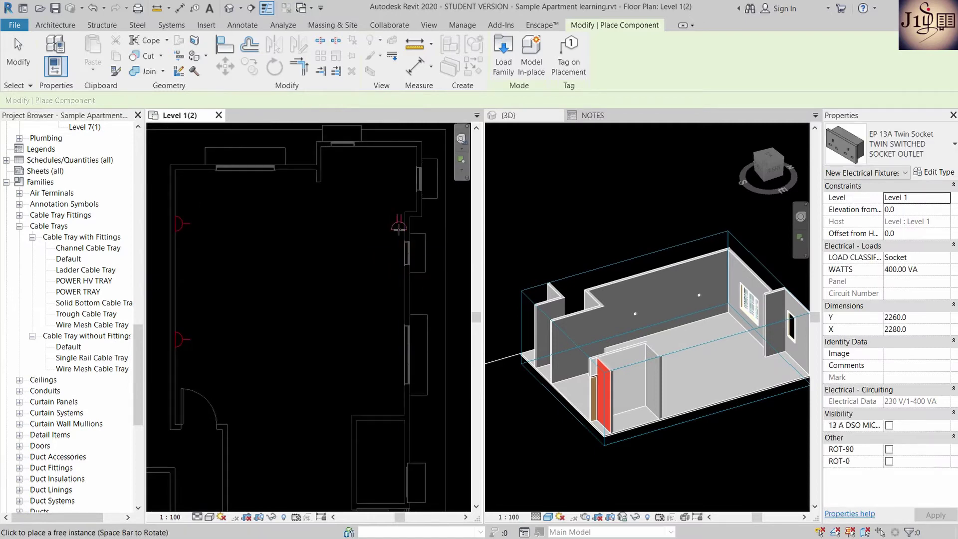
left_click(397, 229)
scroll(398, 229, "down", 2)
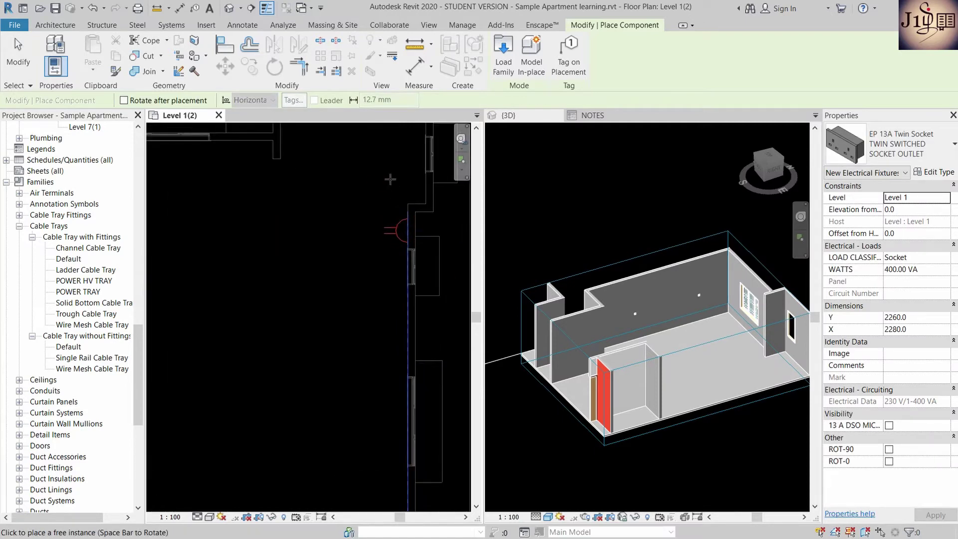
scroll(388, 304, "up", 1)
scroll(387, 302, "up", 1)
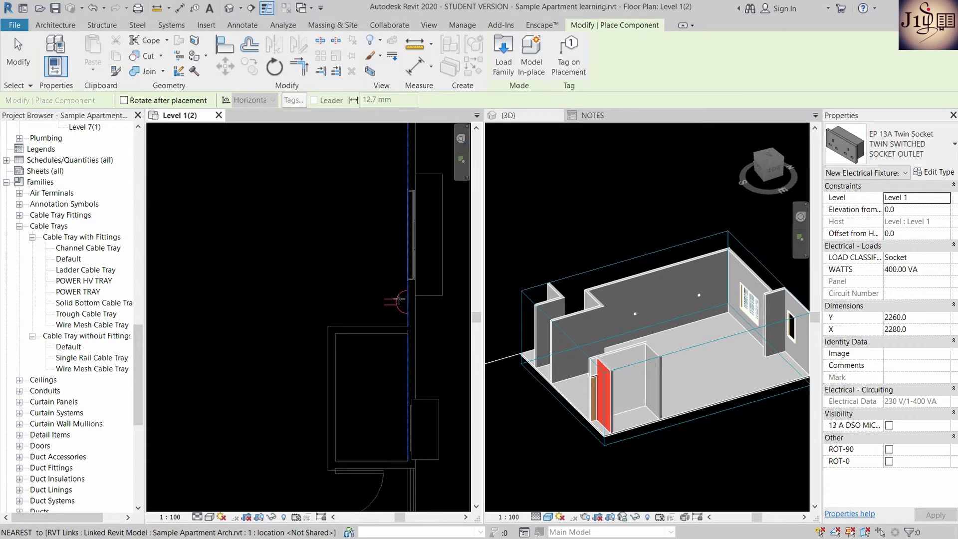
scroll(383, 290, "down", 1)
scroll(389, 296, "down", 1)
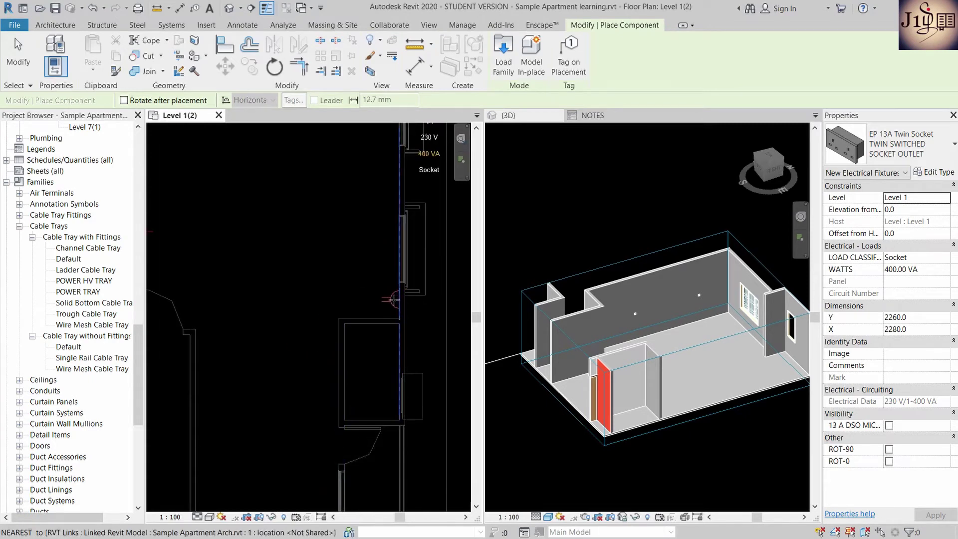
scroll(377, 239, "down", 2)
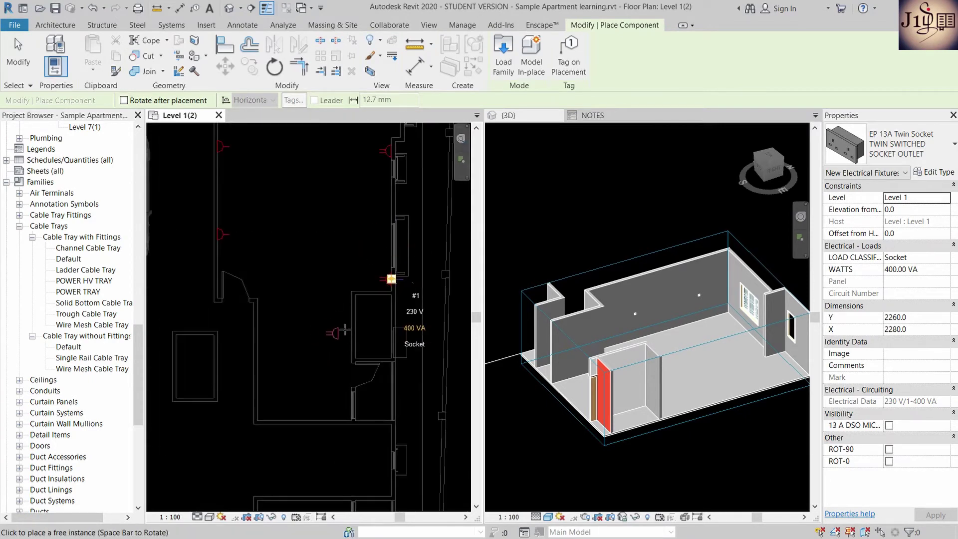
scroll(352, 329, "up", 2)
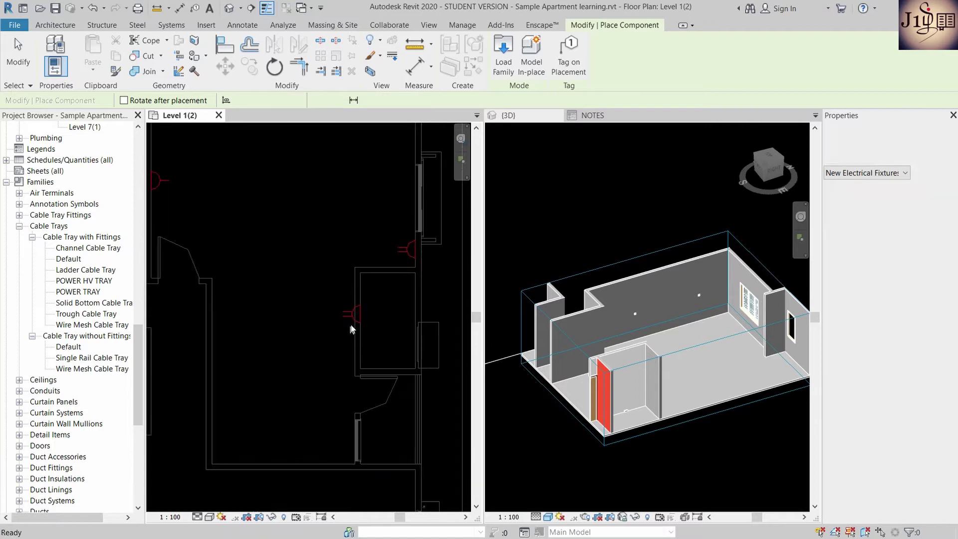
key("Escape")
Delete the misplaced twin switched socket from the room
left_click(355, 314)
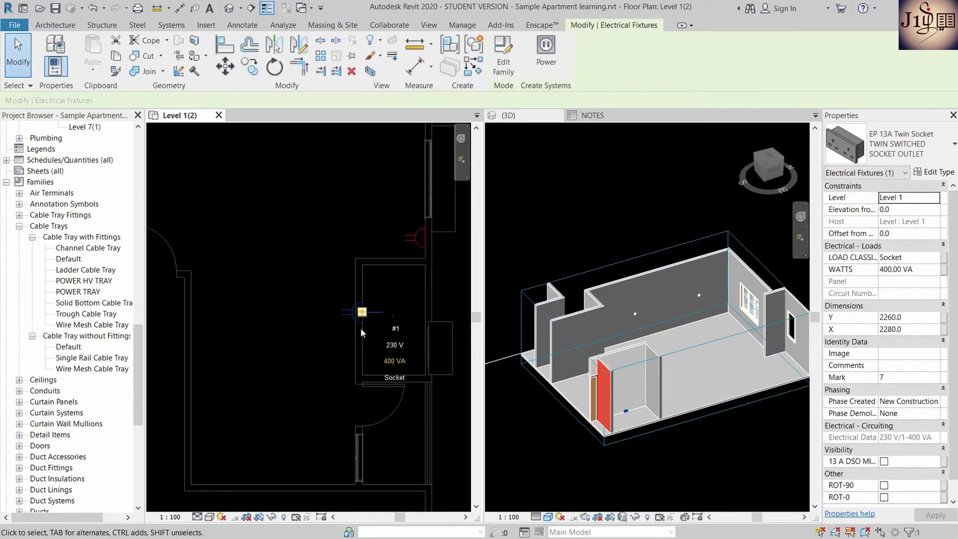
key("Delete")
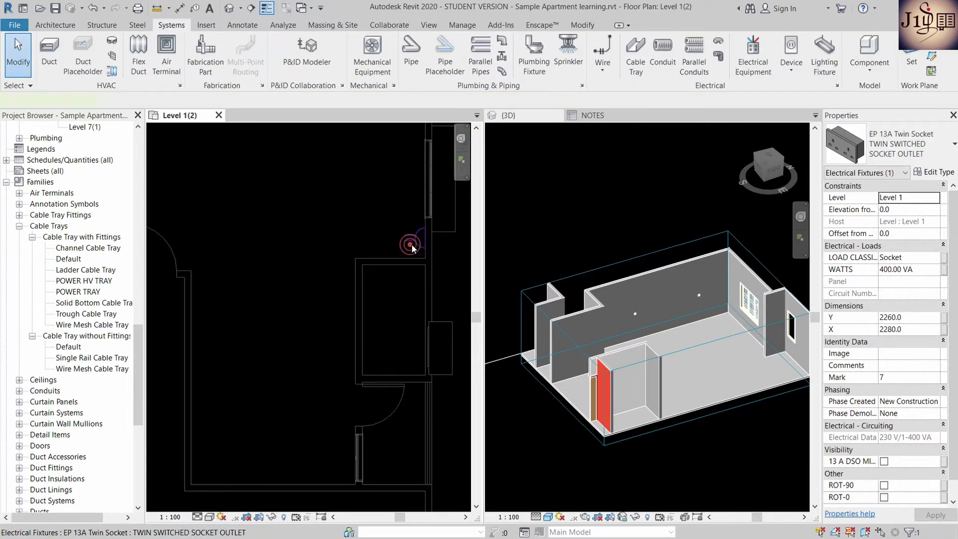
left_click(411, 245)
key("c")
key("s")
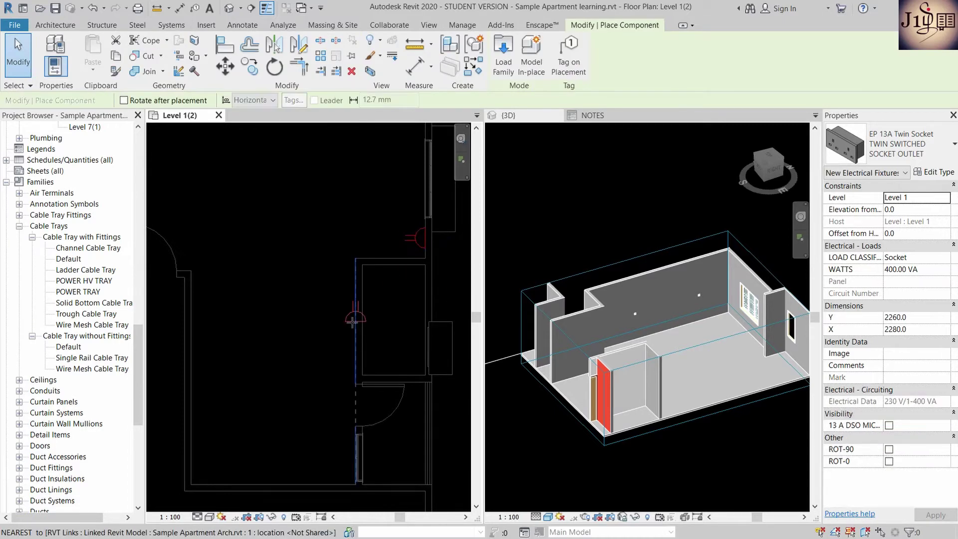
scroll(362, 224, "down", 3)
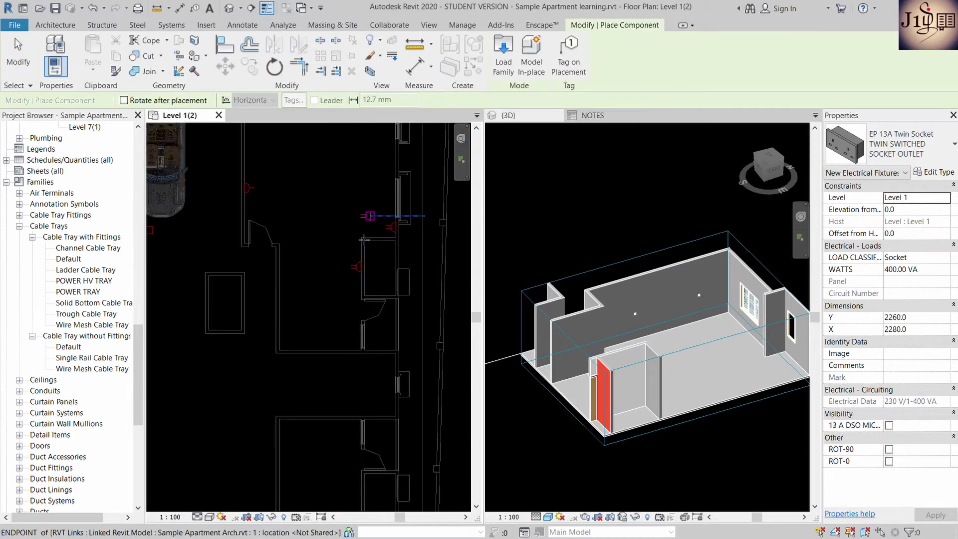
scroll(361, 224, "down", 3)
key("Escape")
key("Escape")
Place two EP 13A twin switched sockets on the room's bottom wall using Create Similar
left_click(360, 223)
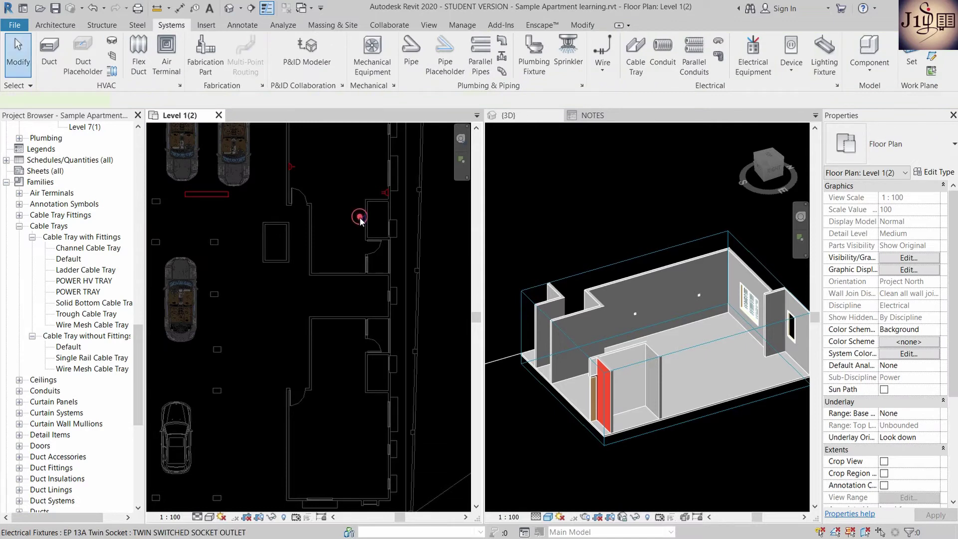
key("c")
key("s")
scroll(359, 395, "up", 3)
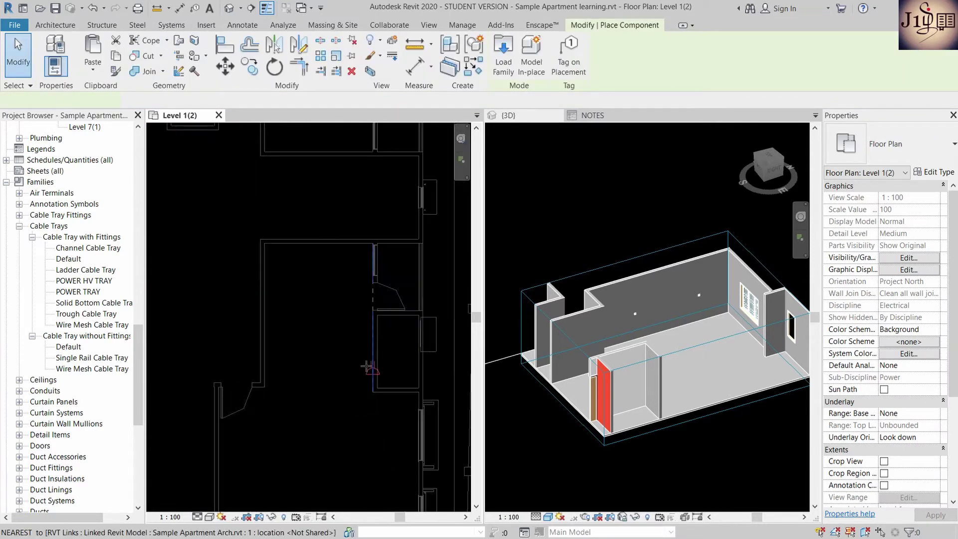
scroll(359, 389, "up", 2)
scroll(376, 279, "down", 1)
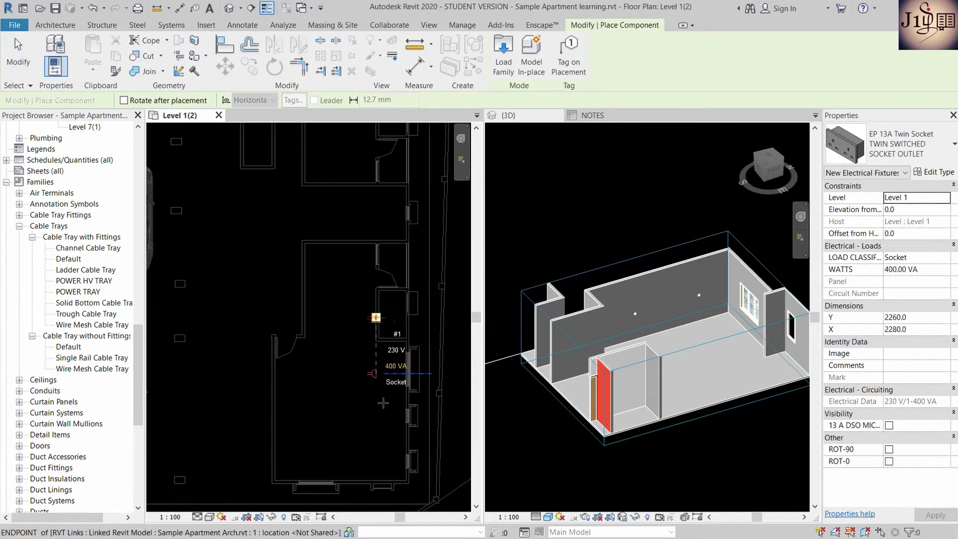
scroll(361, 252, "down", 1)
scroll(361, 252, "down", 1)
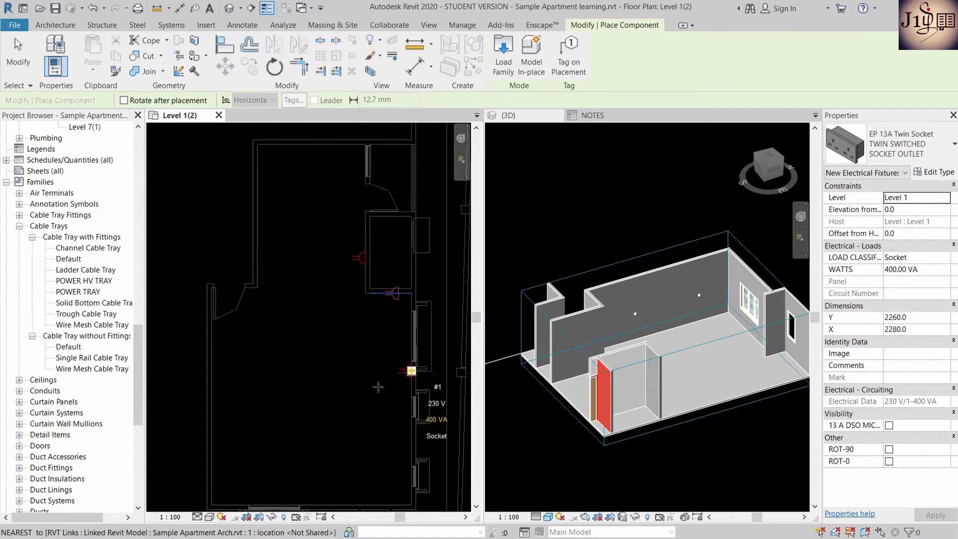
scroll(411, 314, "down", 1)
scroll(353, 430, "up", 1)
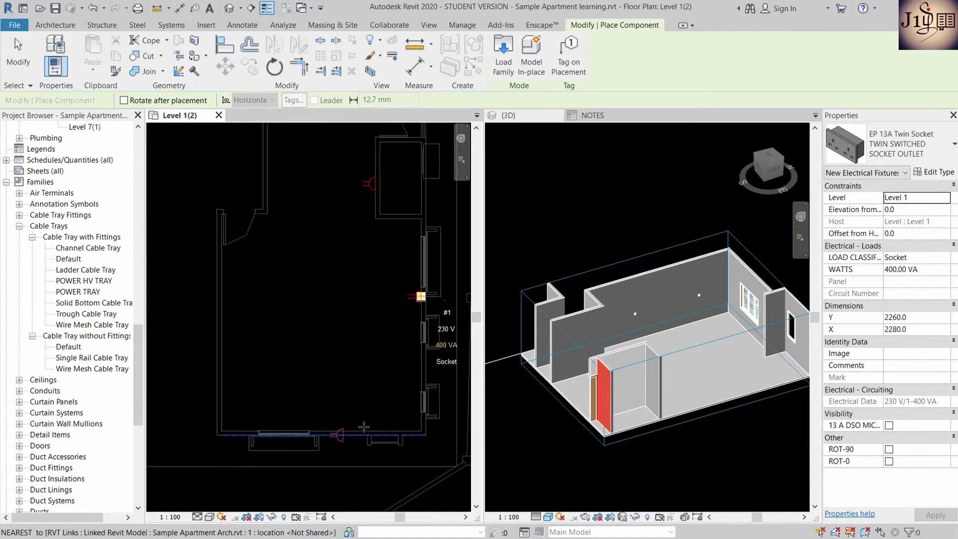
scroll(349, 427, "up", 1)
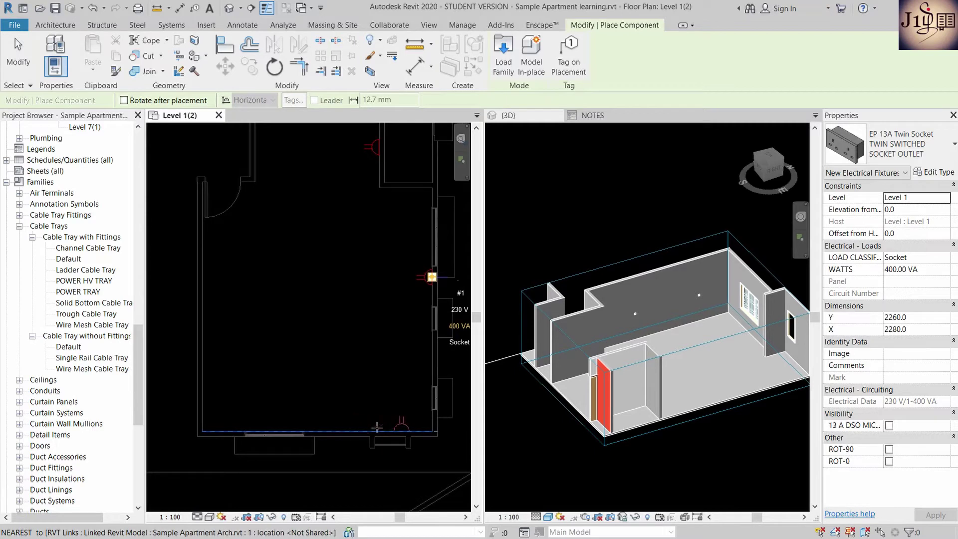
left_click(360, 428)
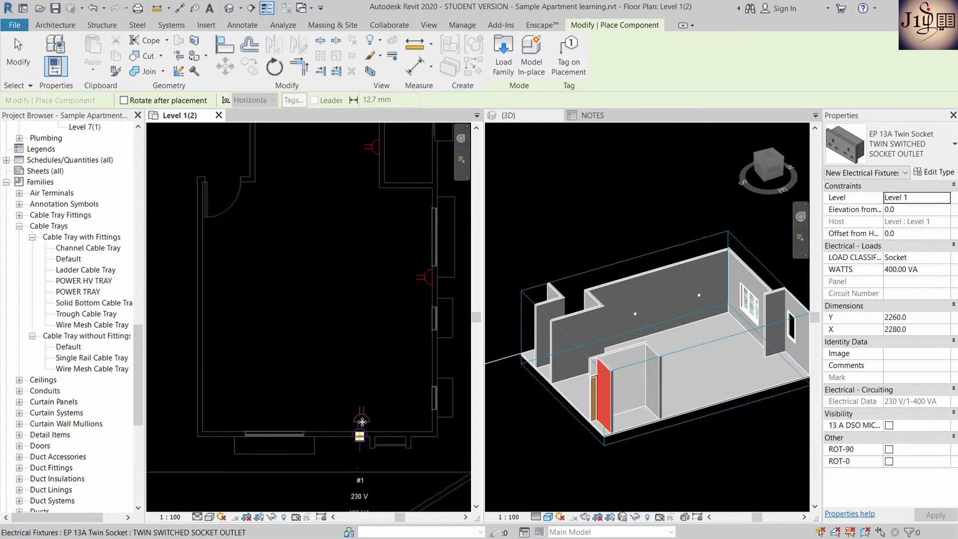
scroll(362, 430, "up", 1)
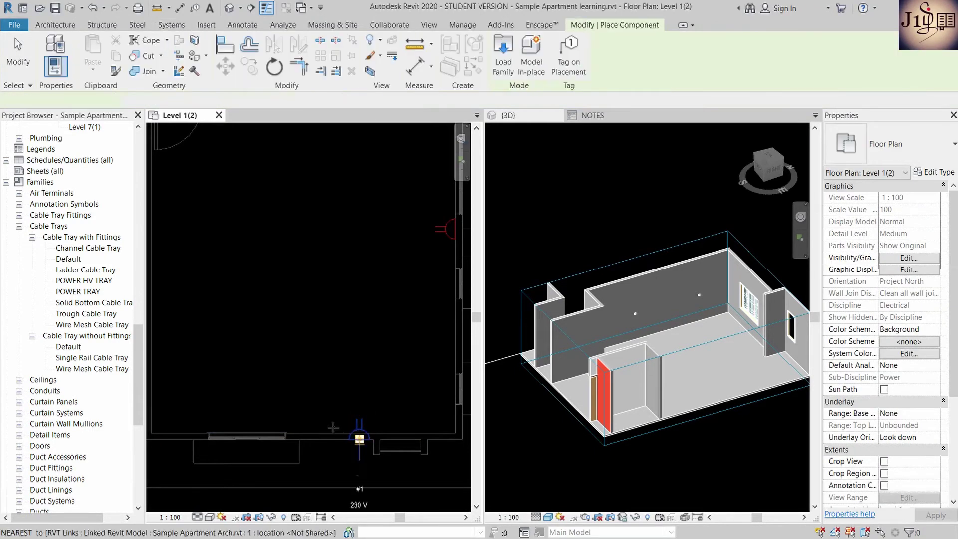
left_click(335, 428)
Finish the twin socket placement and check the new socket on the bottom wall
key("Escape")
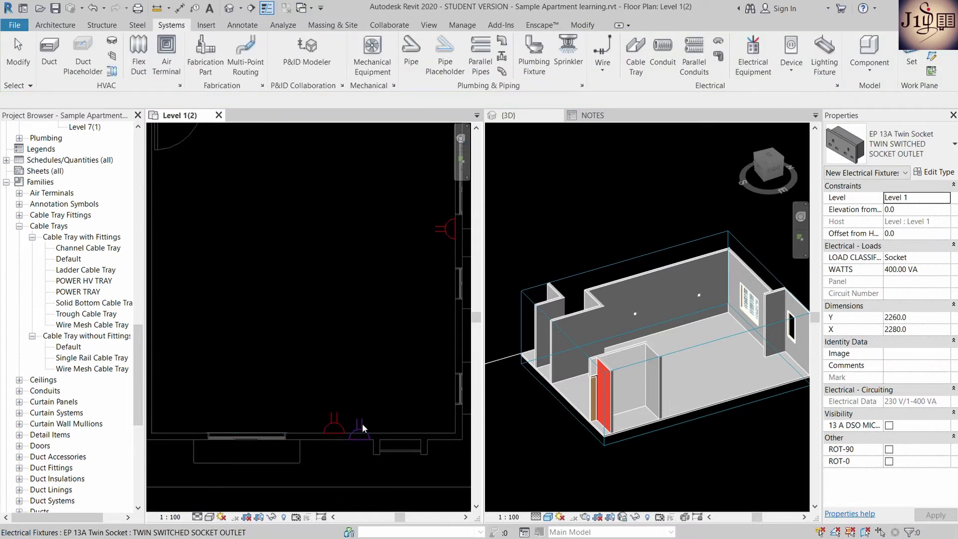
left_click(360, 431)
key("Escape")
scroll(392, 381, "down", 2)
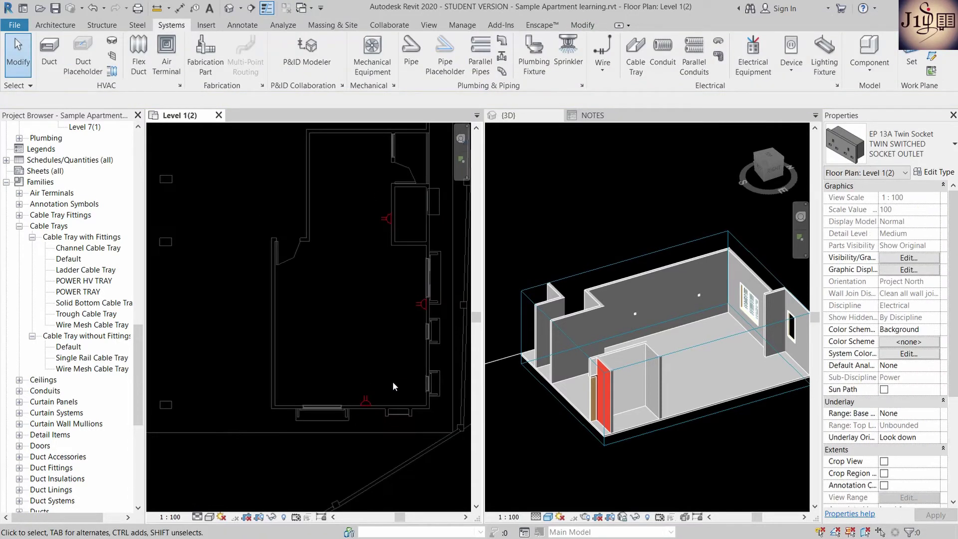
scroll(370, 284, "down", 2)
scroll(341, 135, "up", 2)
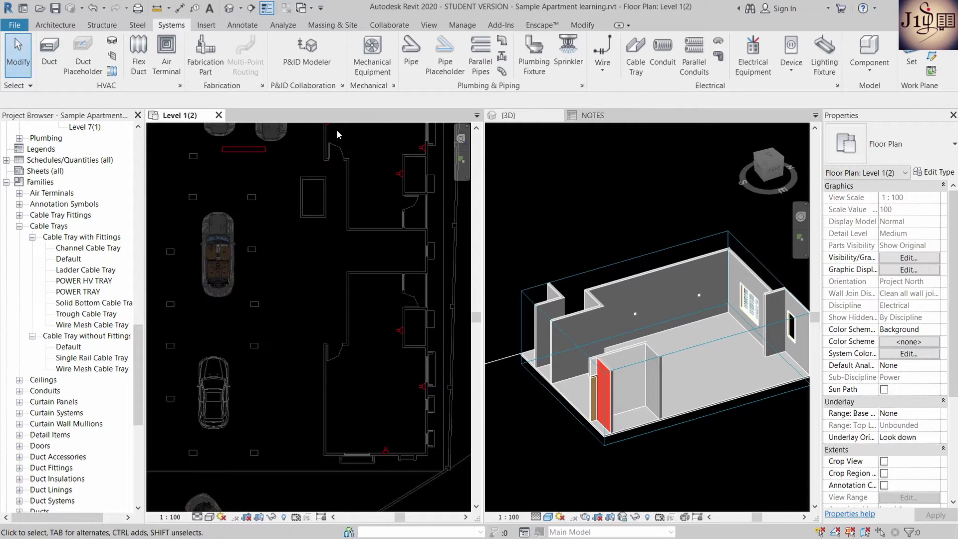
scroll(330, 138, "up", 1)
Place two EP 13A single switched sockets on the upper-left walls of the apartment
left_click(329, 131)
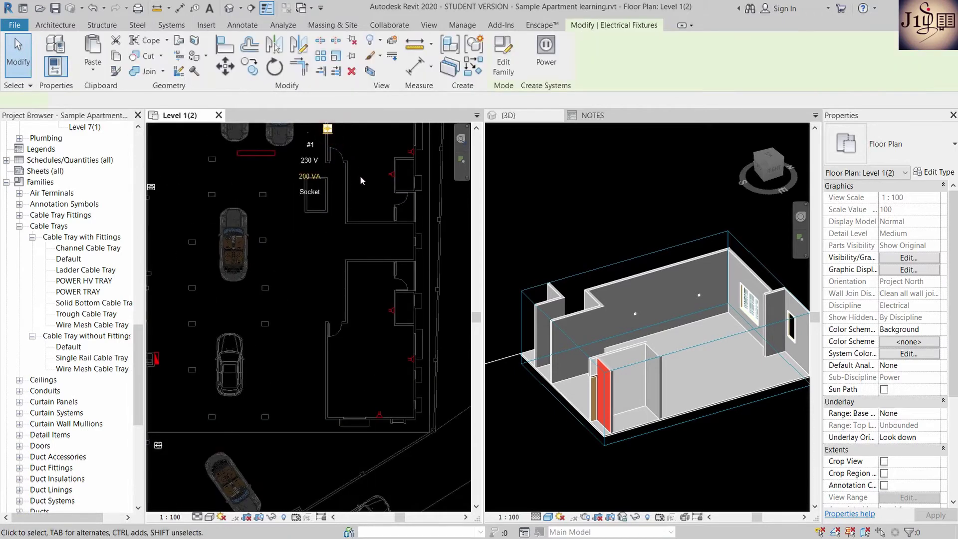
key("c")
key("s")
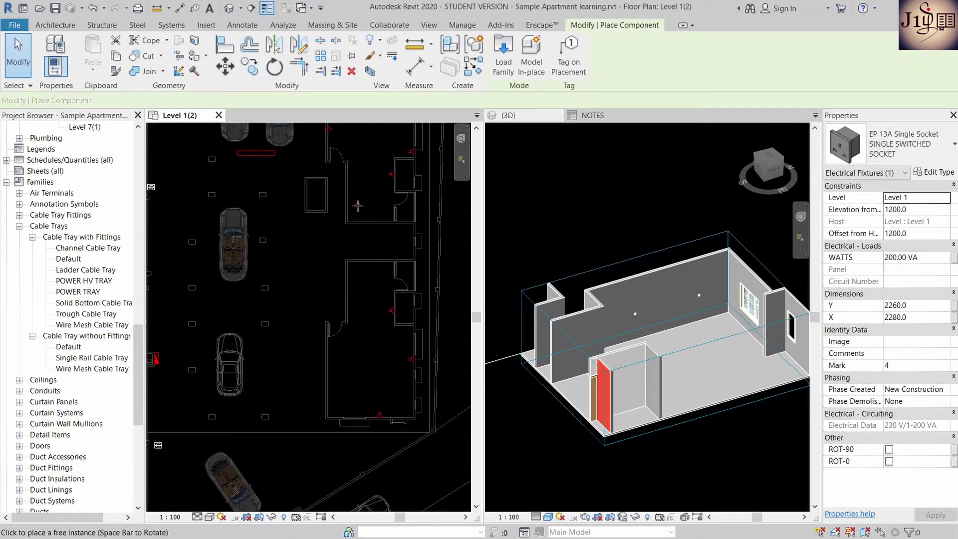
scroll(349, 387, "up", 2)
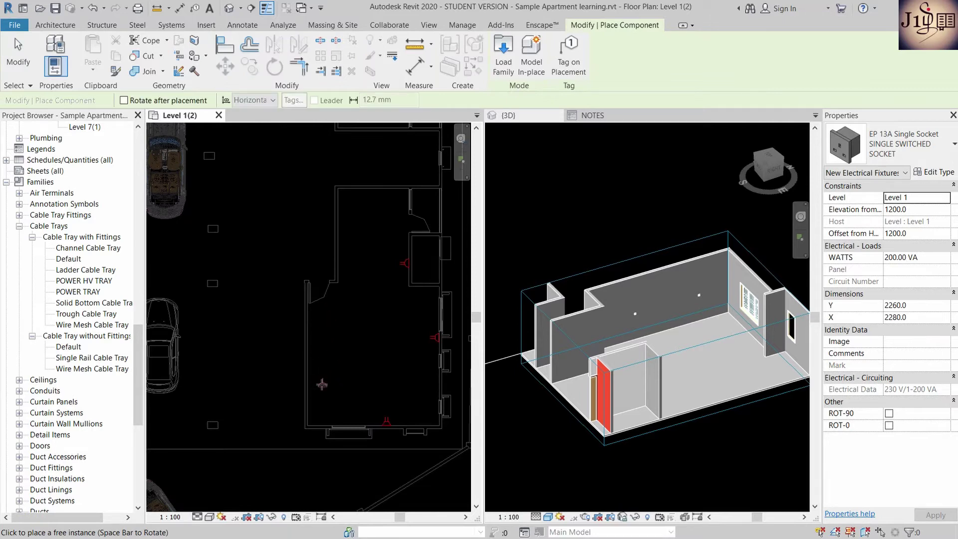
scroll(347, 211, "up", 1)
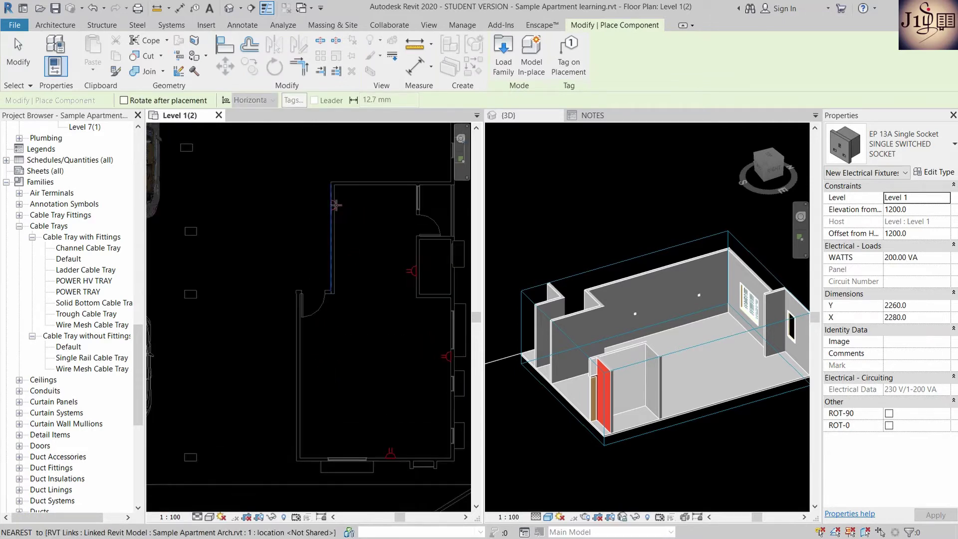
scroll(338, 205, "up", 1)
left_click(336, 207)
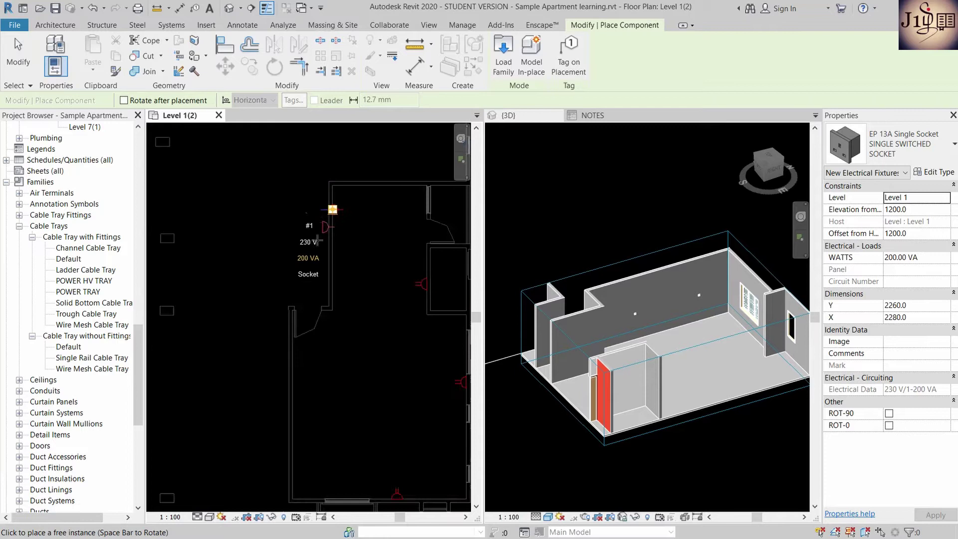
middle_click_drag(289, 382, 296, 317)
left_click(296, 317)
scroll(303, 244, "down", 1)
scroll(302, 245, "down", 1)
scroll(312, 383, "up", 1)
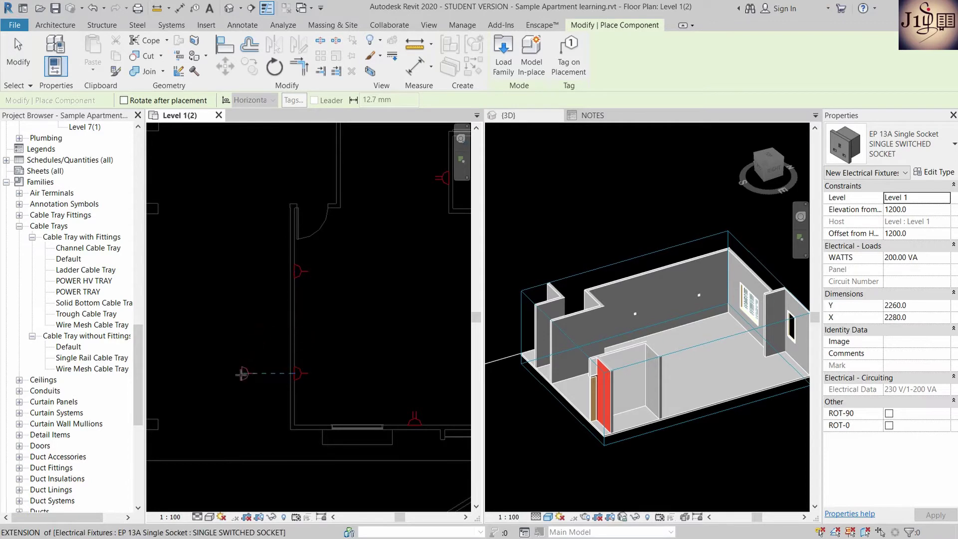
scroll(299, 339, "down", 1)
key("Escape")
key("Escape")
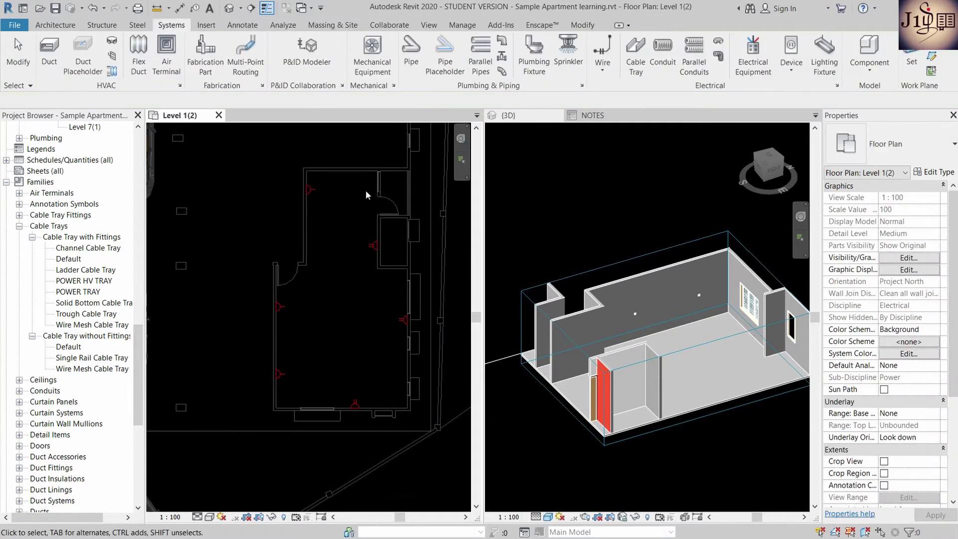
Zoom out to view the whole site in the Level 1 plan
scroll(294, 240, "down", 1)
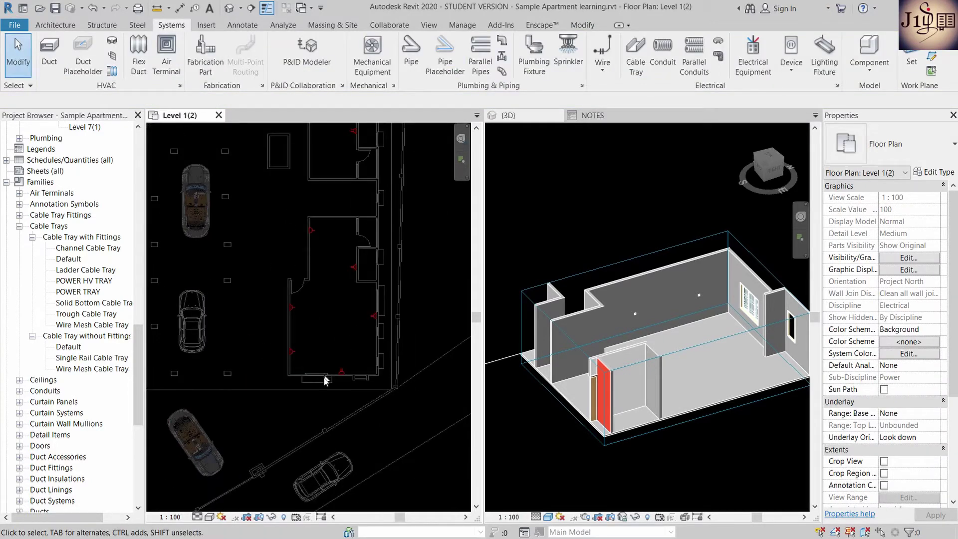
scroll(349, 359, "down", 1)
scroll(398, 332, "down", 1)
scroll(374, 274, "up", 1)
scroll(344, 208, "up", 1)
scroll(339, 202, "down", 1)
scroll(319, 204, "down", 1)
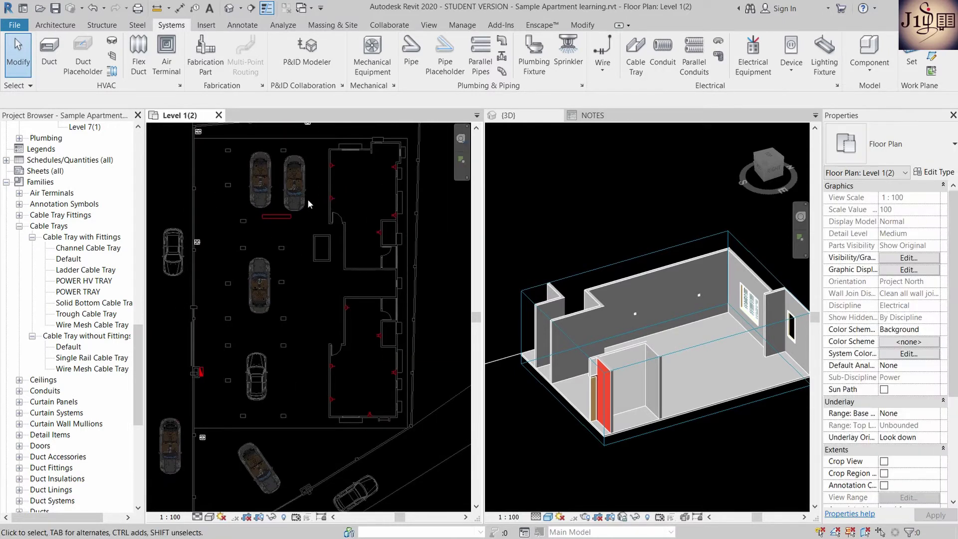
scroll(282, 222, "up", 1)
scroll(283, 228, "up", 1)
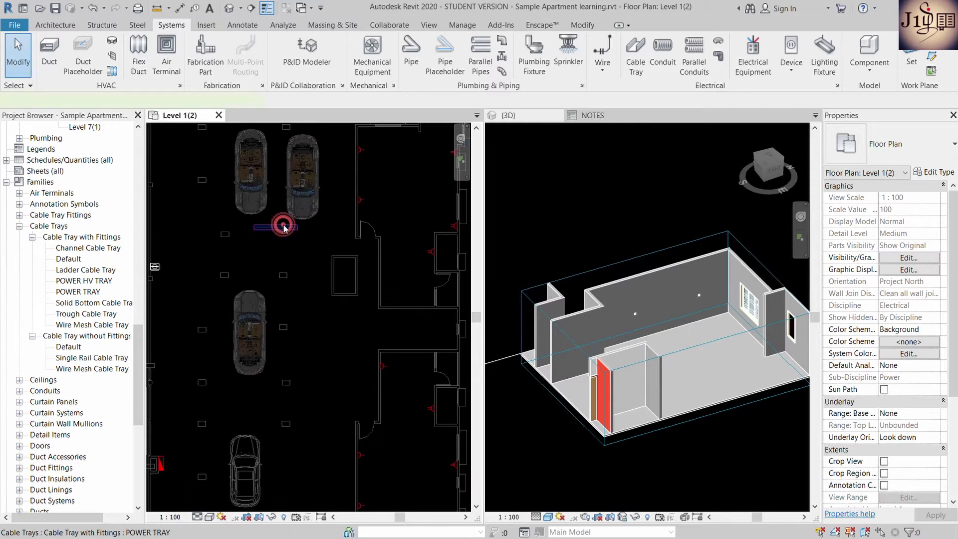
Draw a POWER TRAY run down beside the apartments, turning horizontally toward the red panel
left_click(283, 228)
key("c")
key("s")
scroll(325, 161, "down", 1)
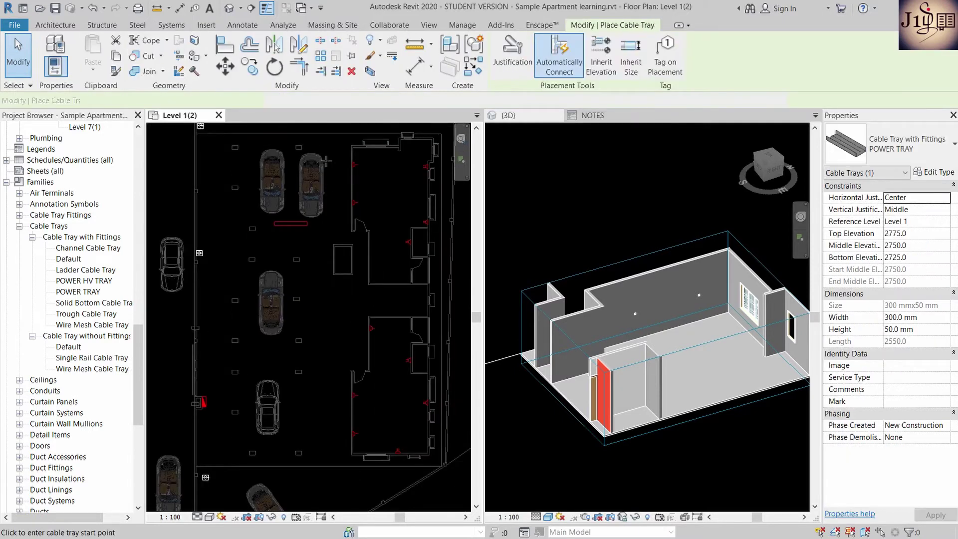
scroll(325, 160, "up", 1)
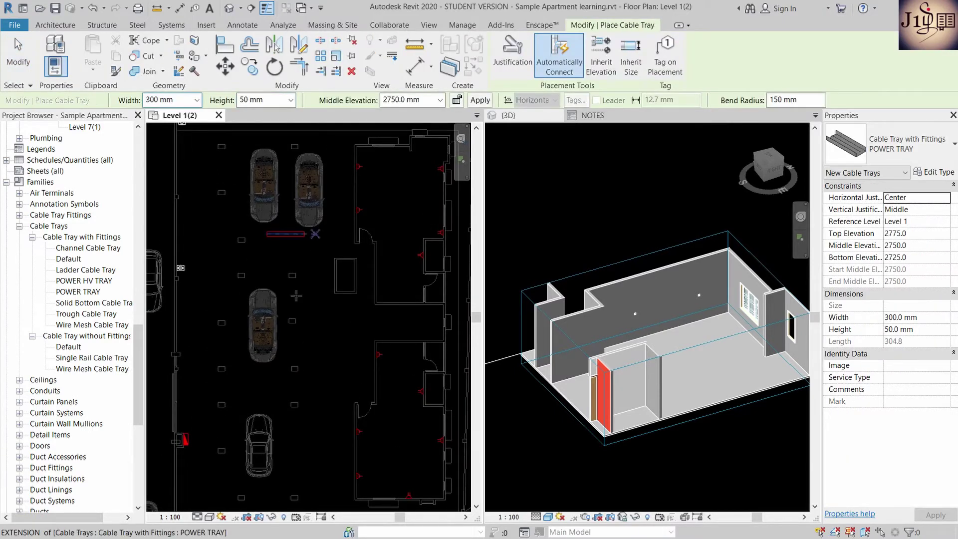
scroll(183, 452, "up", 1)
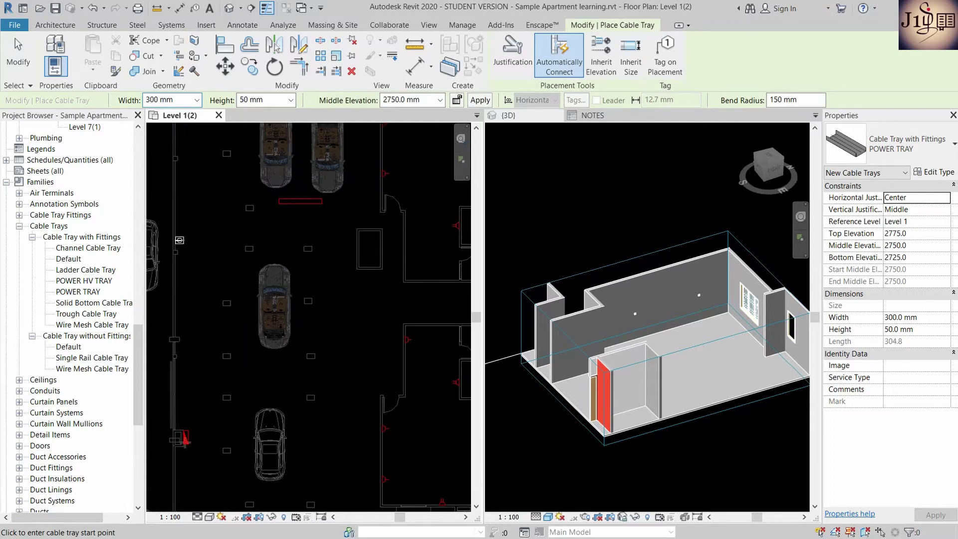
scroll(341, 195, "down", 1)
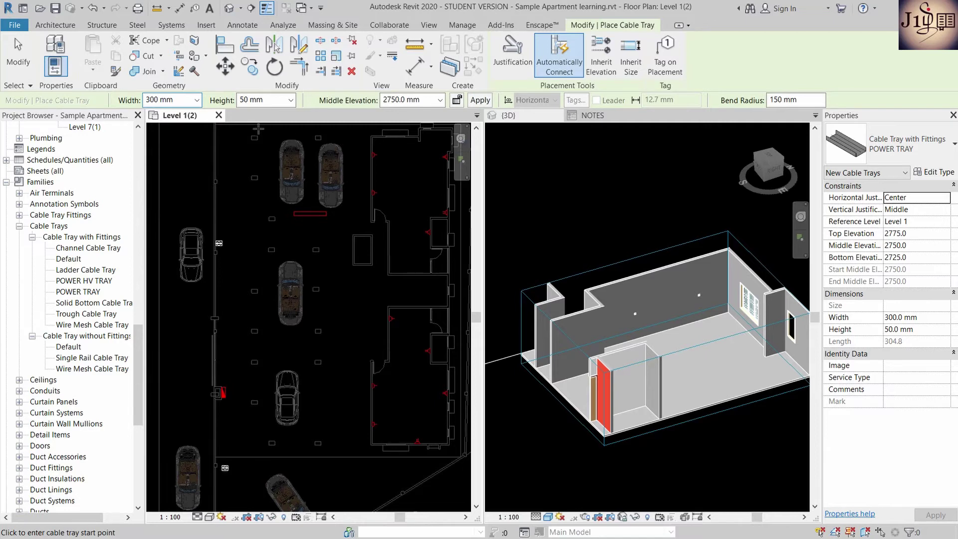
left_click(345, 137)
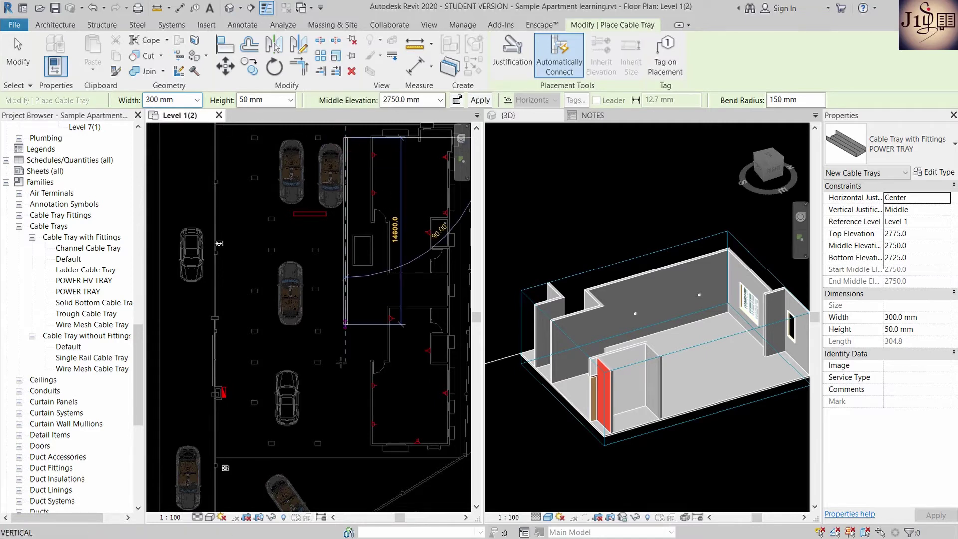
scroll(342, 396, "up", 1)
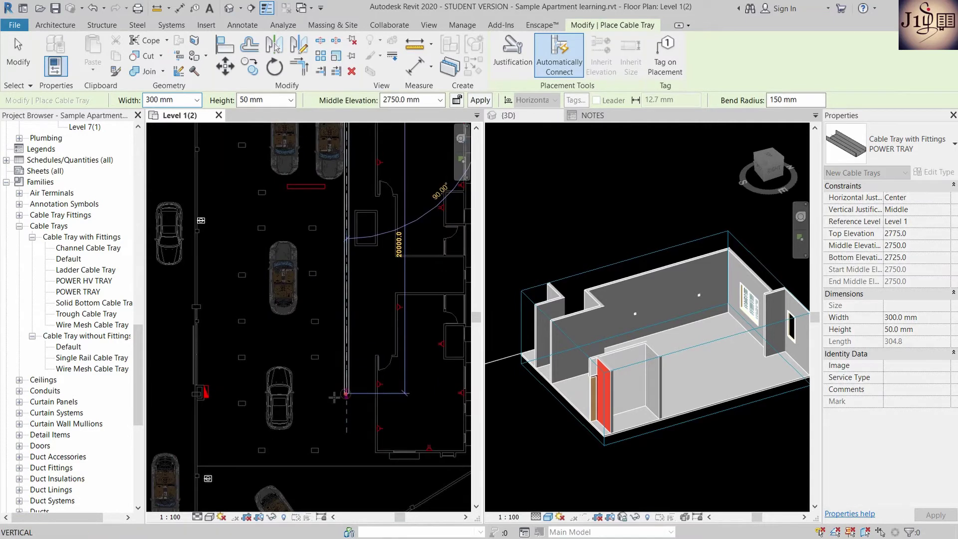
left_click(334, 397)
scroll(215, 393, "up", 3)
scroll(215, 393, "up", 2)
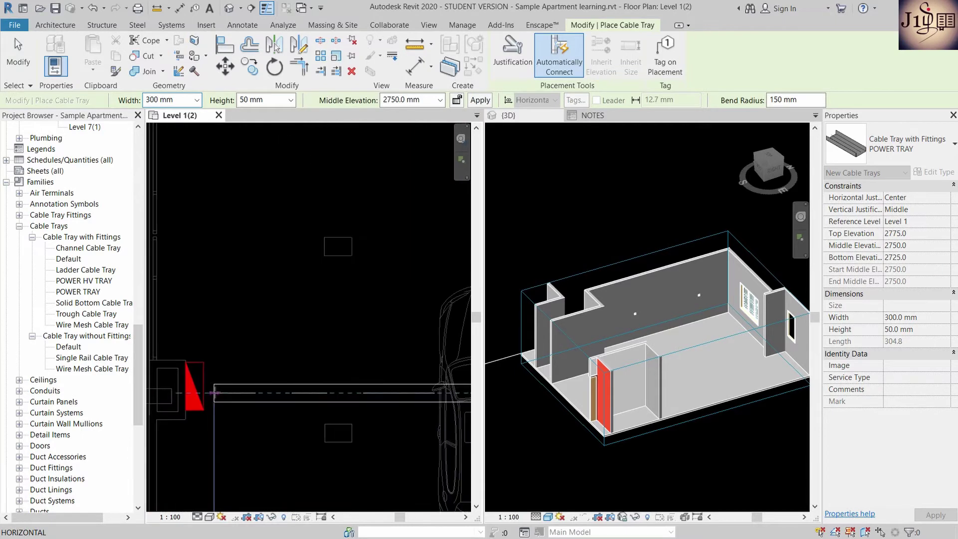
scroll(215, 392, "up", 1)
scroll(215, 393, "up", 1)
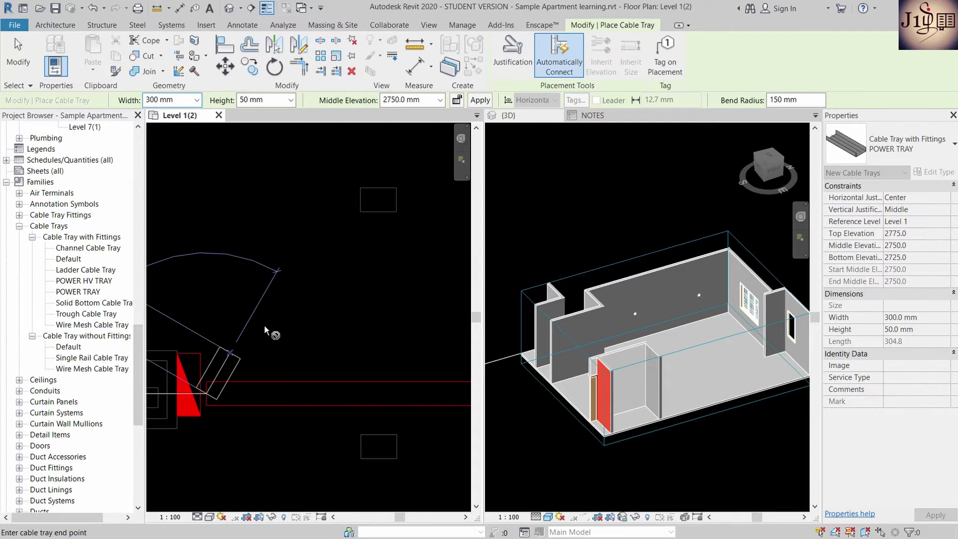
key("Escape")
key("Escape")
Drag the new tray's end onto the red panel at 2750 mm elevation
scroll(299, 328, "down", 2)
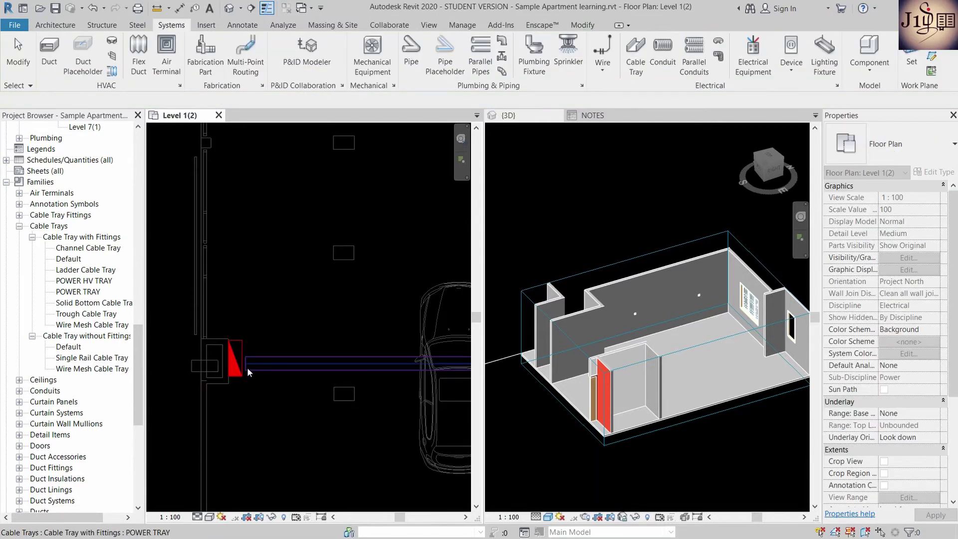
left_click(239, 367)
left_click_drag(251, 361, 251, 375)
scroll(251, 376, "up", 1)
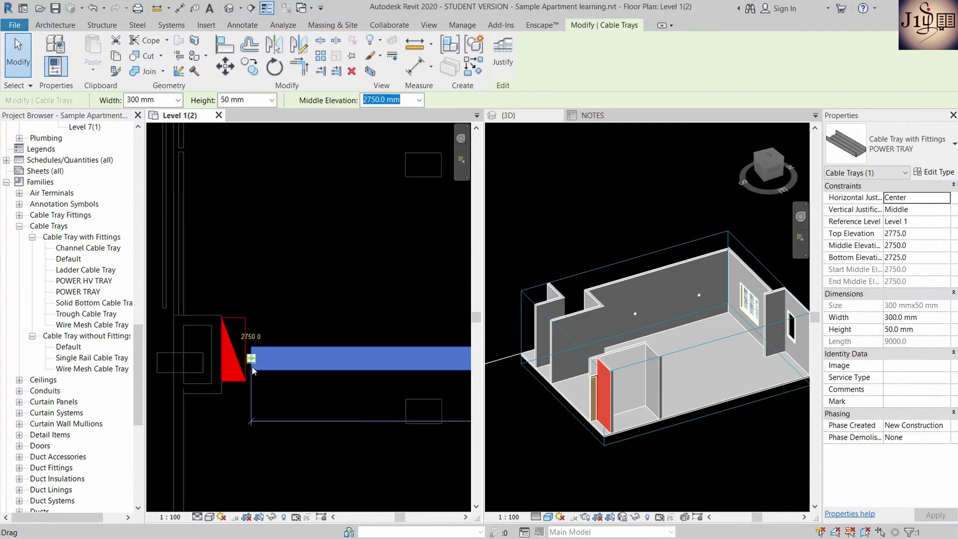
key("Escape")
scroll(624, 270, "down", 2)
mouse_move(607, 312)
middle_mouse_down("shift")
mouse_move(676, 354)
mouse_move(771, 172)
middle_mouse_up("shift")
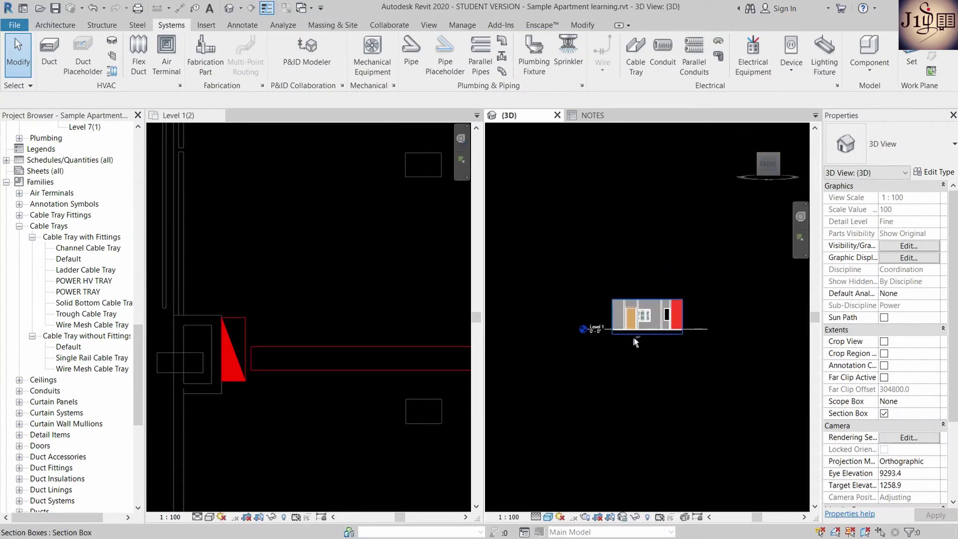
Stretch the 3D section box downward to the full Level 1 floor, revealing the POWER TRAY run
left_click(640, 338)
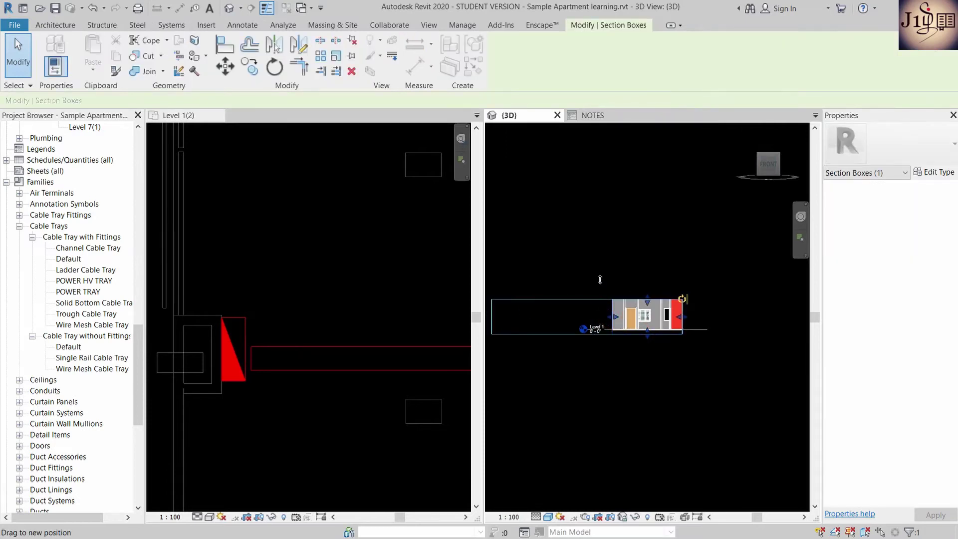
mouse_move(691, 241)
middle_mouse_down("shift")
mouse_move(671, 314)
mouse_move(629, 295)
middle_mouse_up("shift")
left_click_drag(664, 296, 624, 351)
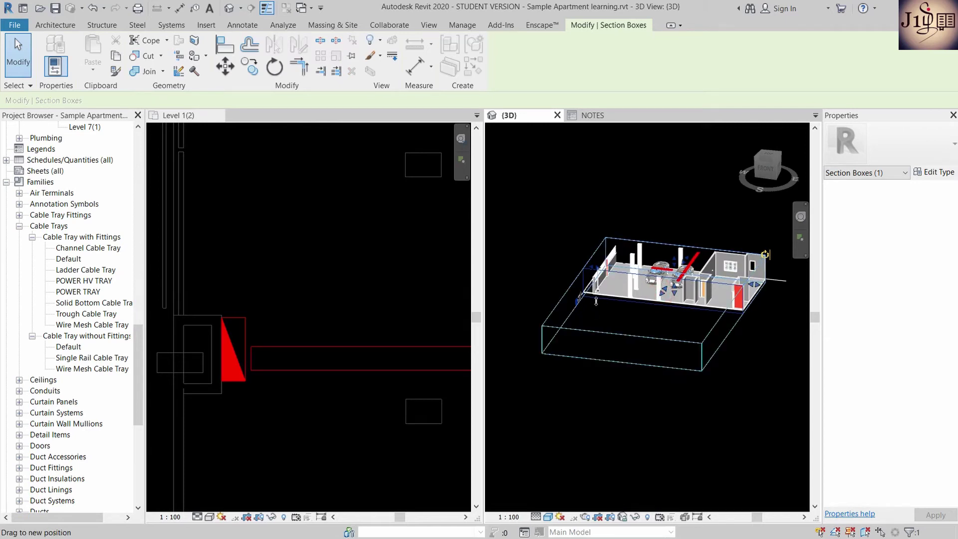
scroll(592, 294, "up", 3)
scroll(578, 309, "up", 2)
scroll(564, 325, "up", 2)
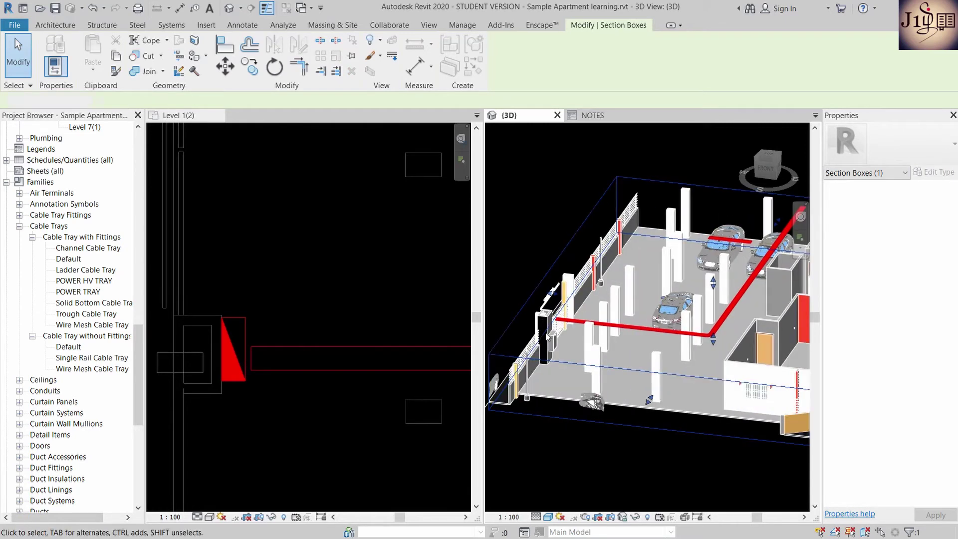
scroll(555, 335, "up", 3)
key("Escape")
scroll(556, 334, "up", 2)
scroll(250, 294, "down", 1)
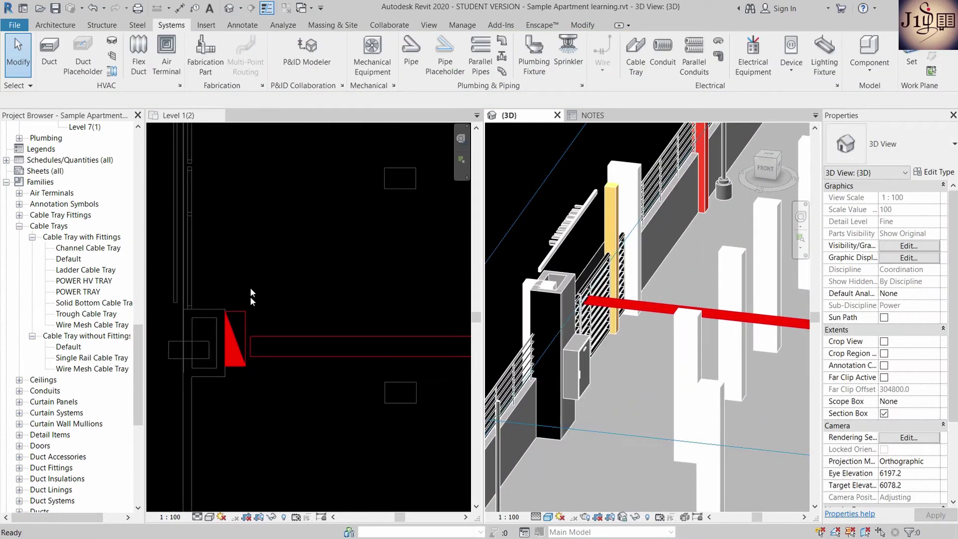
left_click(258, 337)
scroll(247, 346, "up", 1)
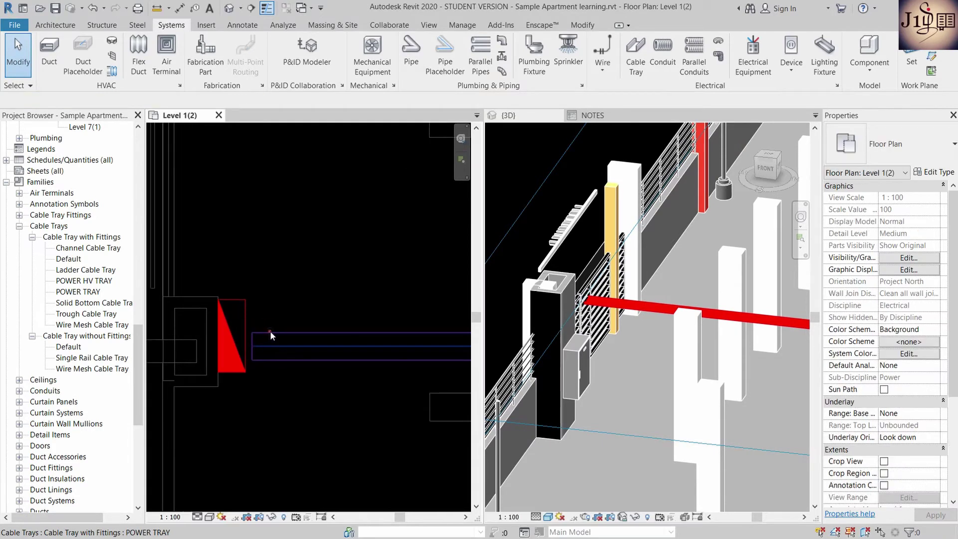
Start a new POWER TRAY section from the existing tray's end at the panel
left_click(270, 333)
scroll(271, 344, "down", 1)
scroll(270, 344, "up", 1)
left_click(275, 330)
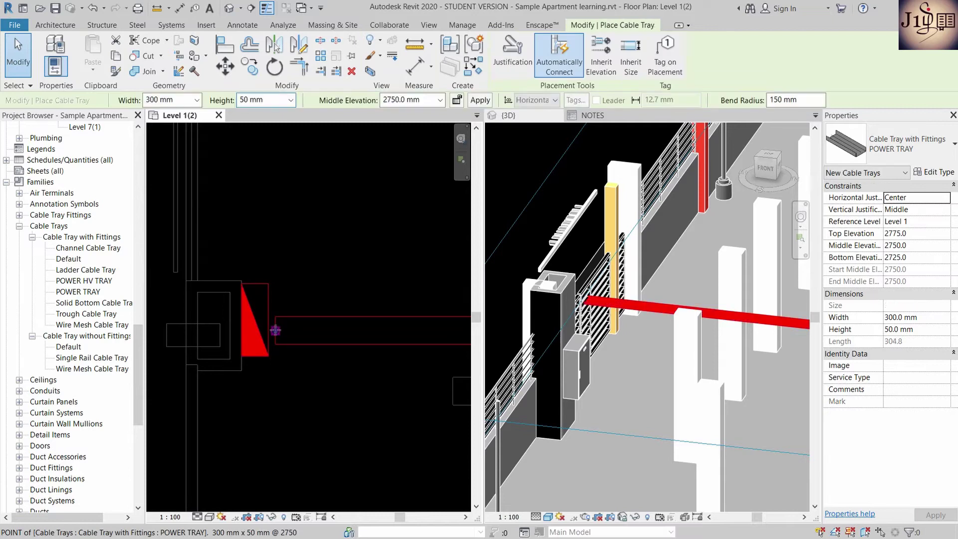
scroll(245, 331, "up", 1)
scroll(245, 330, "up", 1)
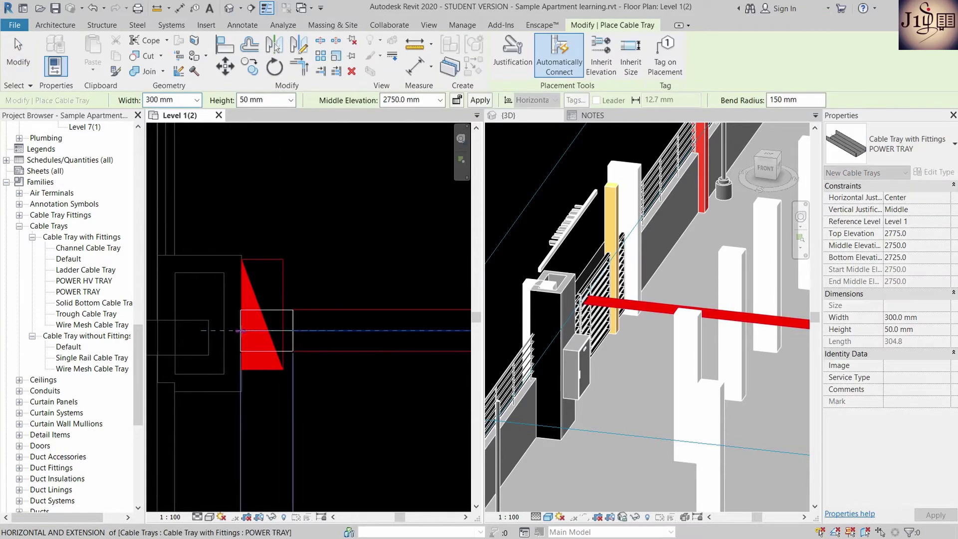
scroll(241, 330, "up", 1)
scroll(260, 330, "up", 1)
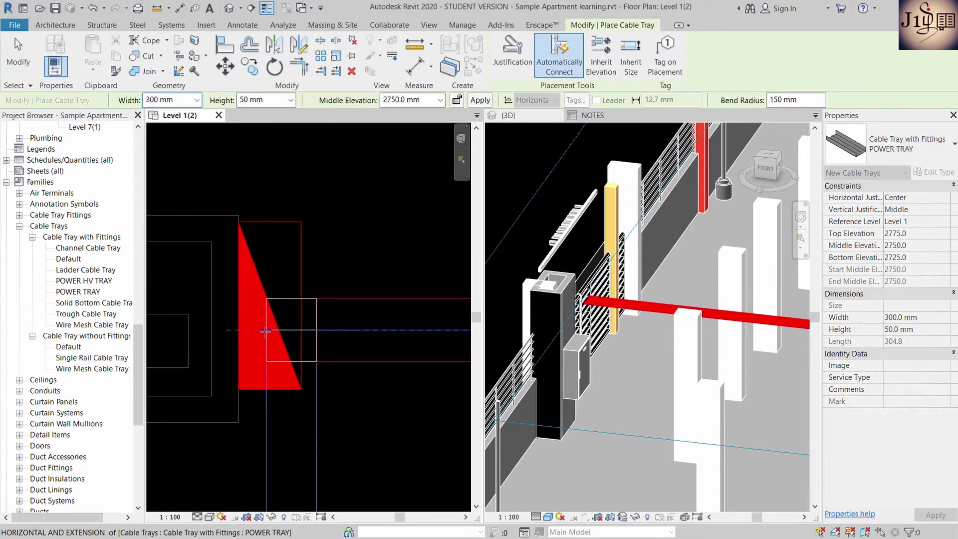
Draw the tray section leftward past the red panel at 1300 mm middle elevation
left_click(266, 330)
scroll(279, 309, "down", 3)
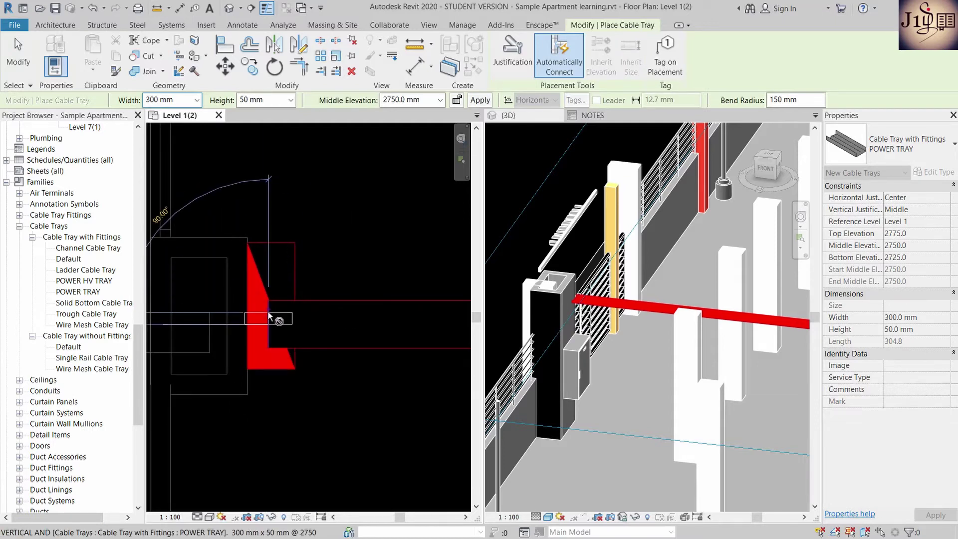
scroll(308, 305, "down", 2)
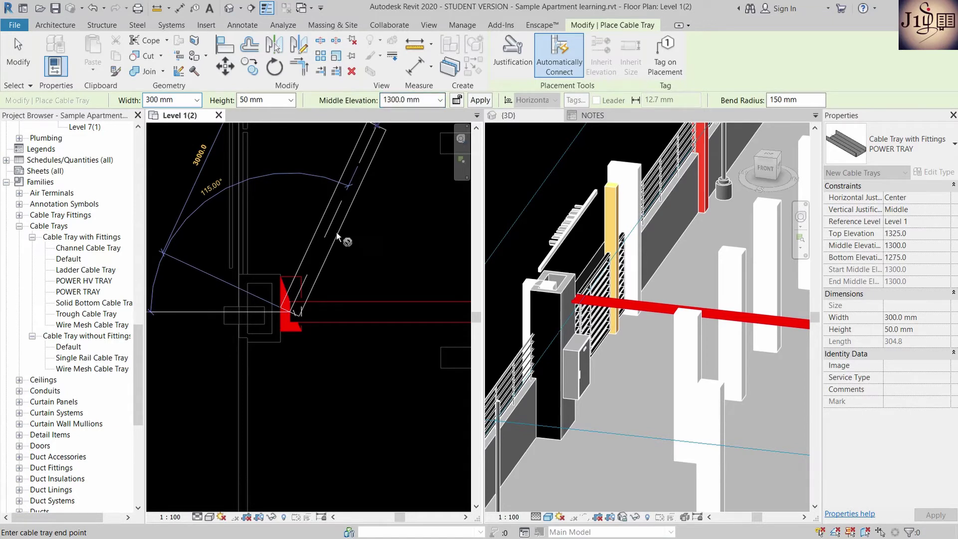
scroll(337, 236, "down", 3)
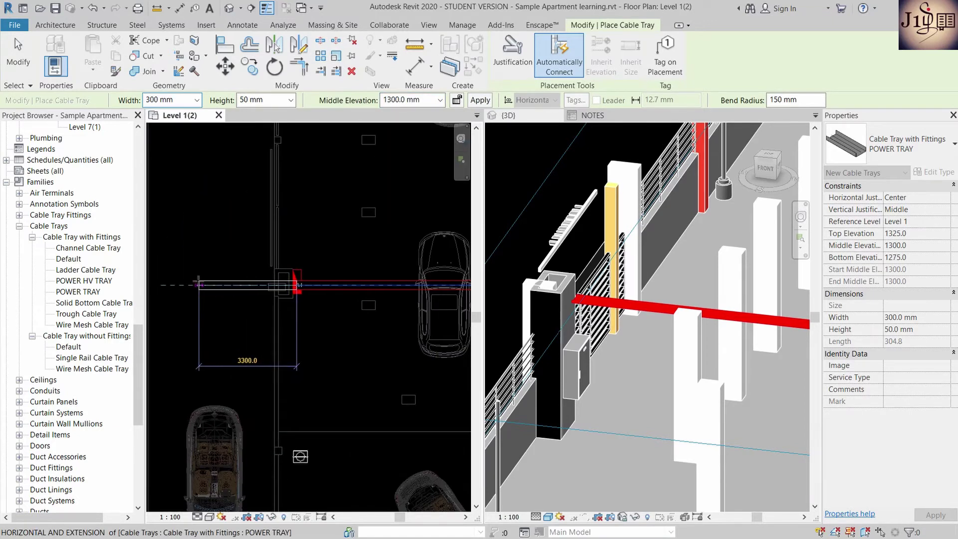
left_click(187, 284)
scroll(292, 292, "up", 2)
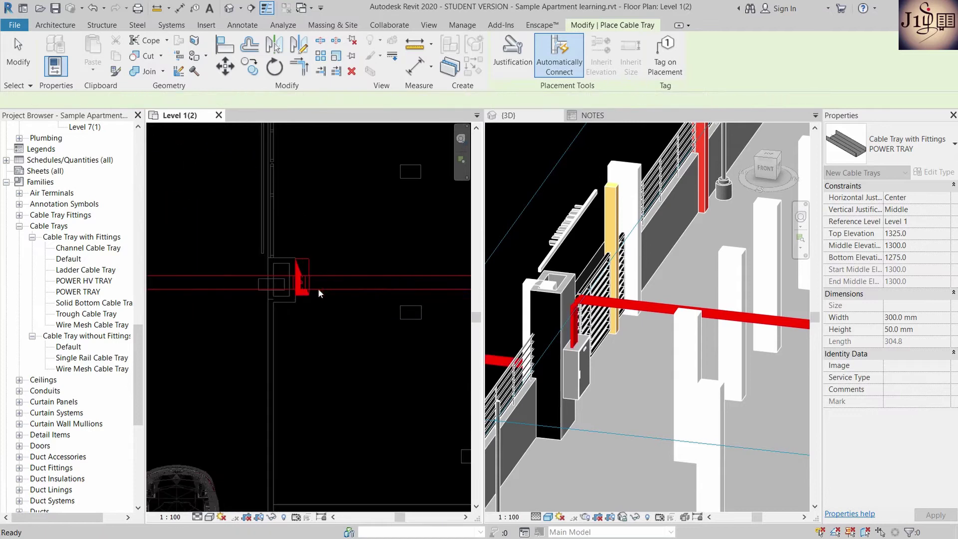
key("Escape")
key("Escape")
scroll(600, 312, "up", 3)
scroll(568, 298, "up", 2)
Delete the 3525 mm POWER TRAY stub left of the bend in the Level 1(2) plan
left_click(568, 298)
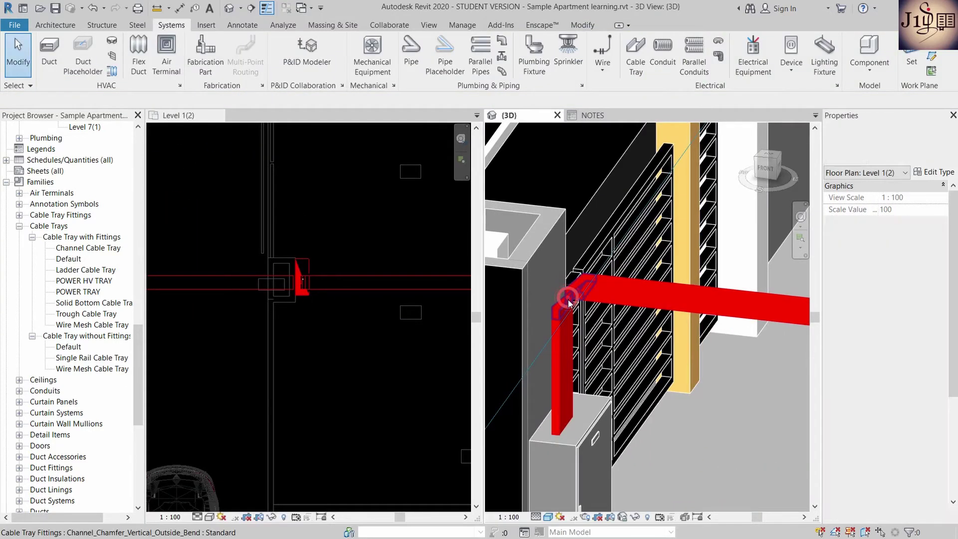
scroll(609, 292, "down", 3)
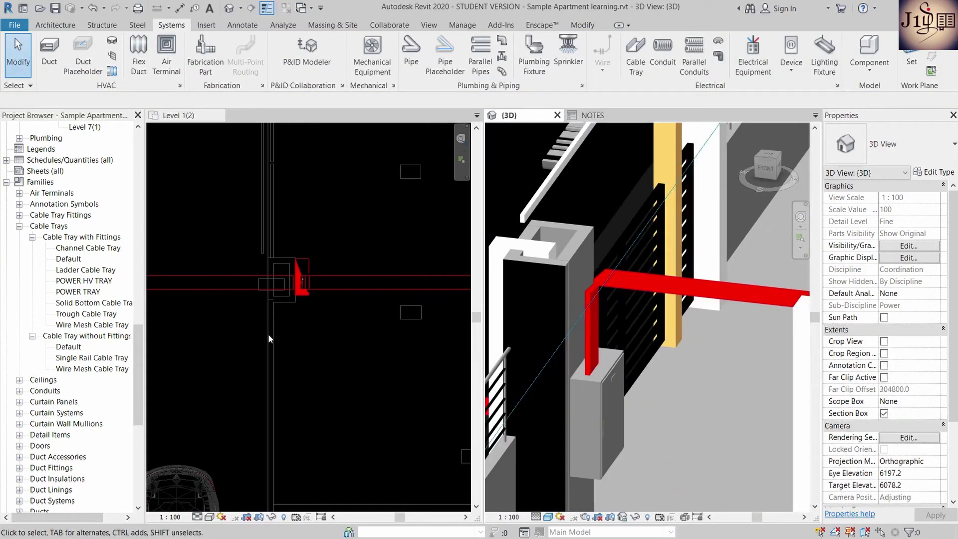
left_click(229, 285)
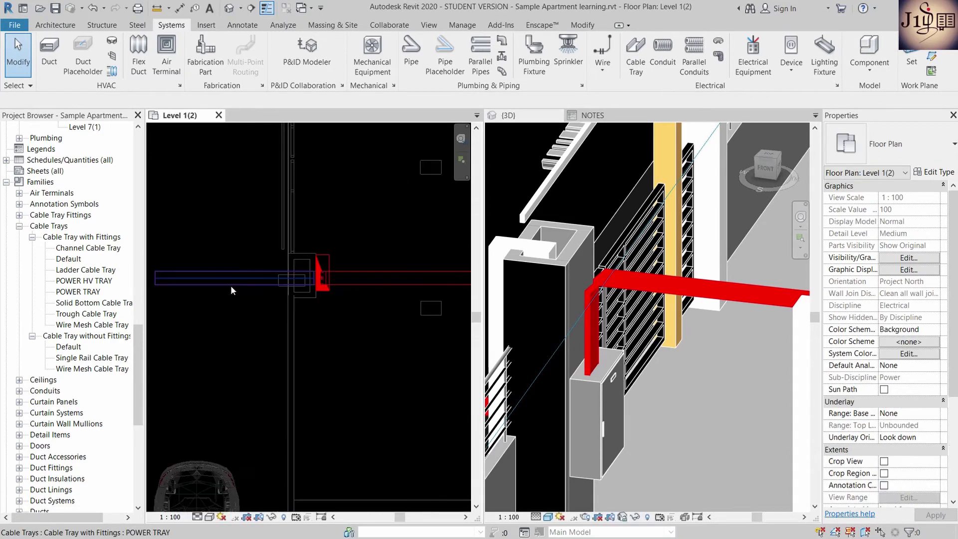
left_click(232, 285)
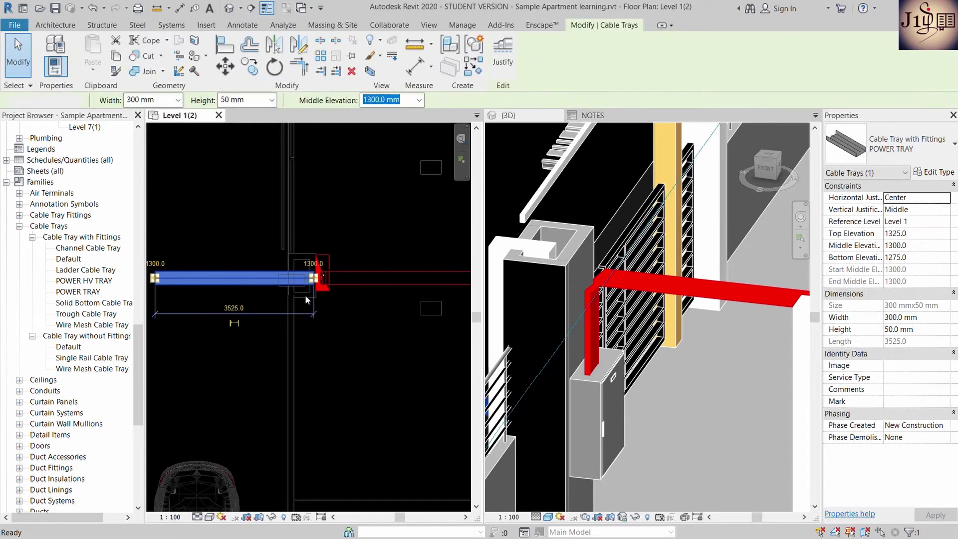
key("Delete")
Inspect the bend fitting and orbit the 3D view to check the drop
scroll(330, 279, "up", 2)
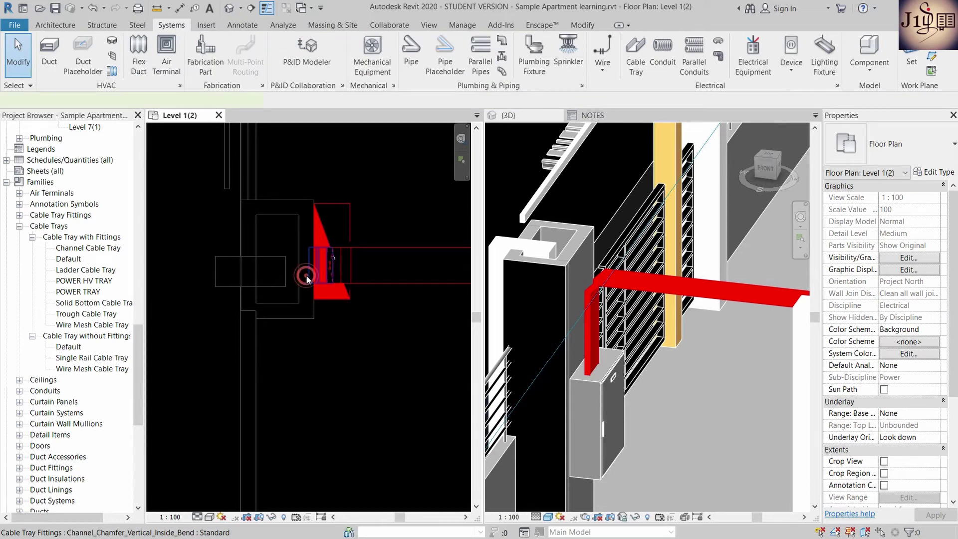
left_click(307, 278)
left_click(316, 313)
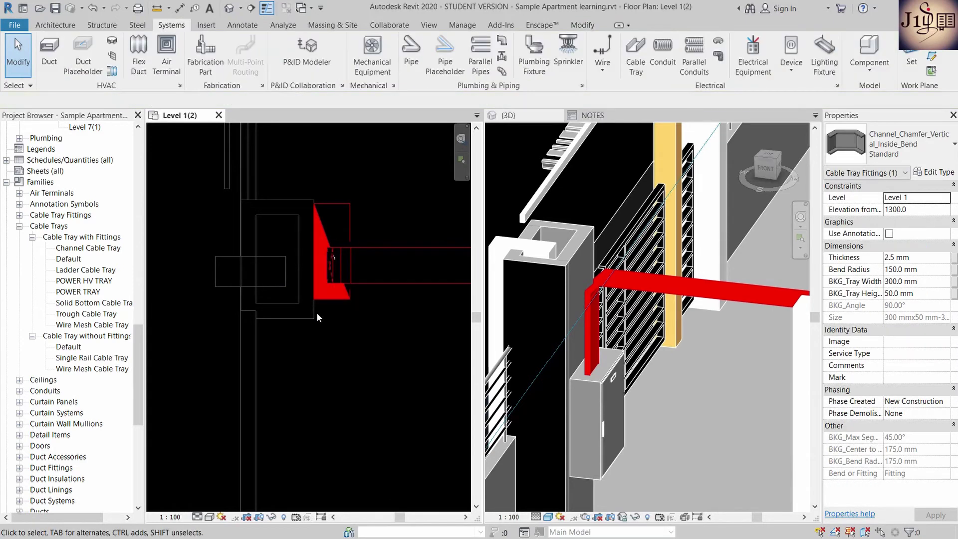
middle_click_drag(594, 301, 607, 298, "shift")
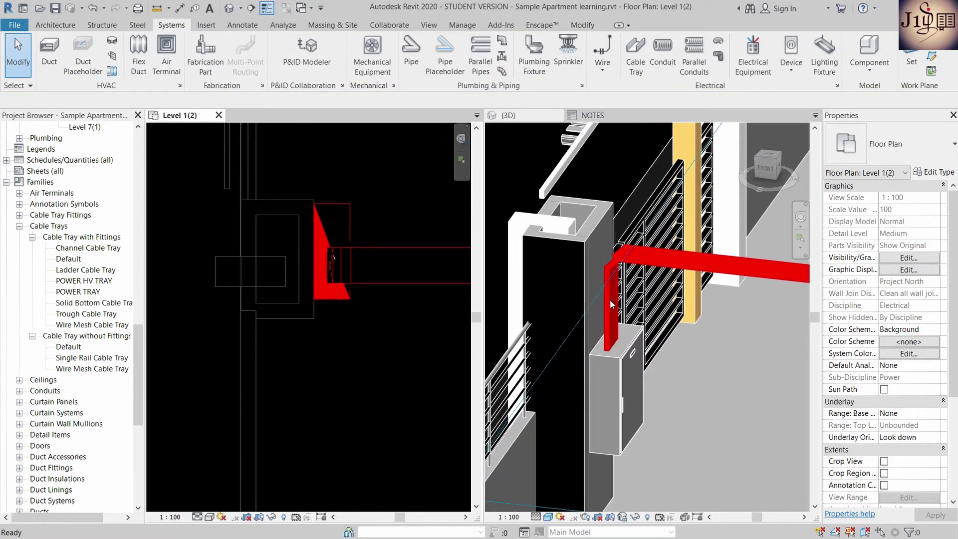
scroll(607, 299, "down", 1)
scroll(599, 307, "down", 2)
scroll(595, 312, "down", 1)
scroll(596, 315, "up", 2)
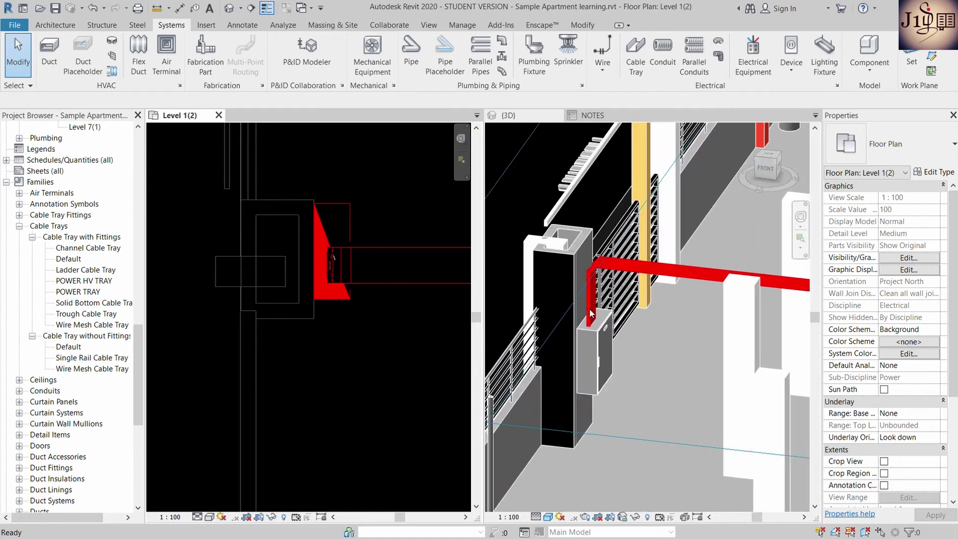
Set the vertical POWER TRAY riser's lower end elevation to 1300 mm
left_click(594, 327)
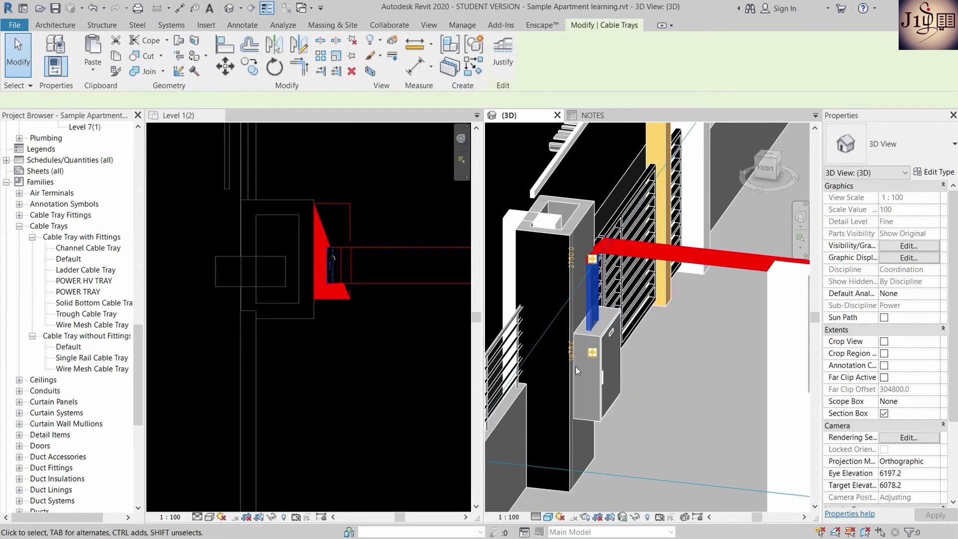
scroll(576, 366, "up", 2)
scroll(574, 358, "up", 2)
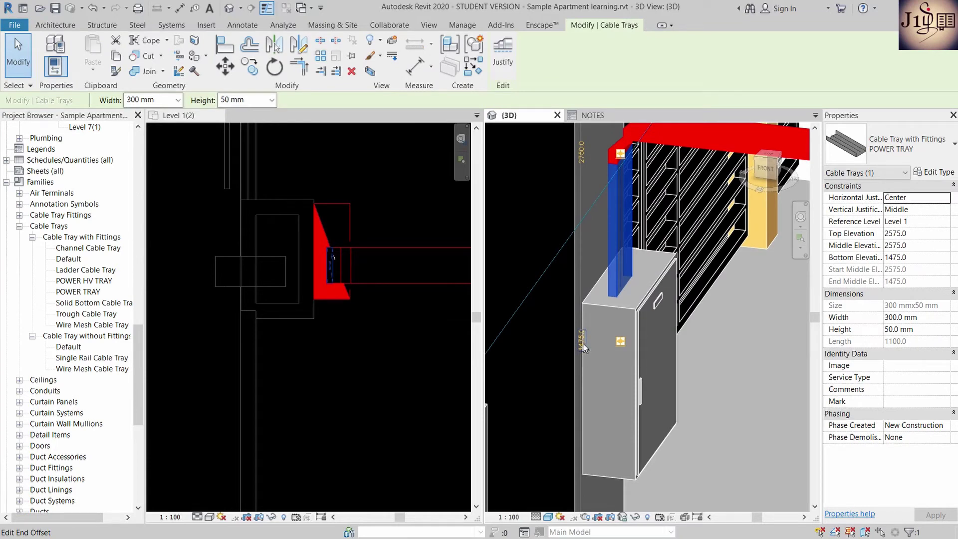
left_click(581, 343)
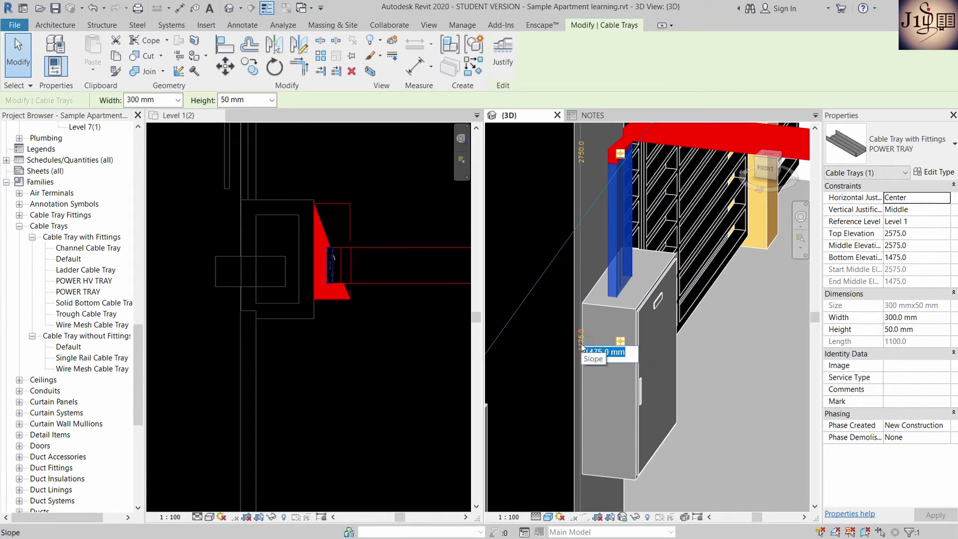
type("1300")
key("Return")
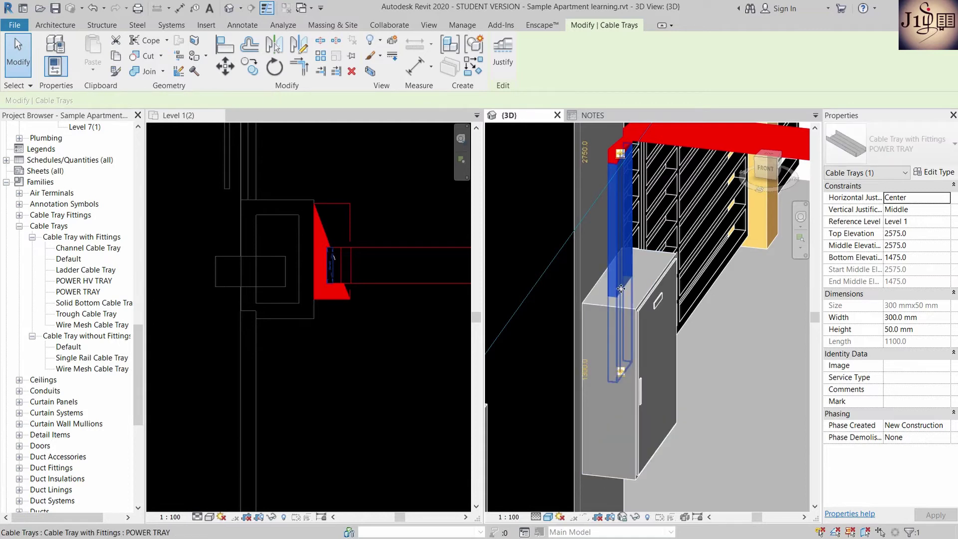
Adjust the riser's end elevation through 2000 and 2100 mm, finishing at 1850 mm
left_click(587, 370)
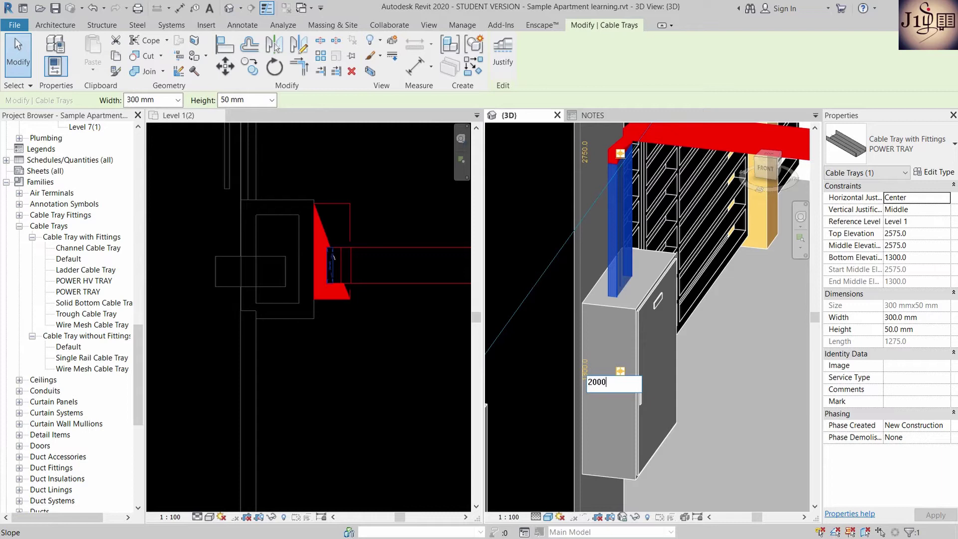
key("Return")
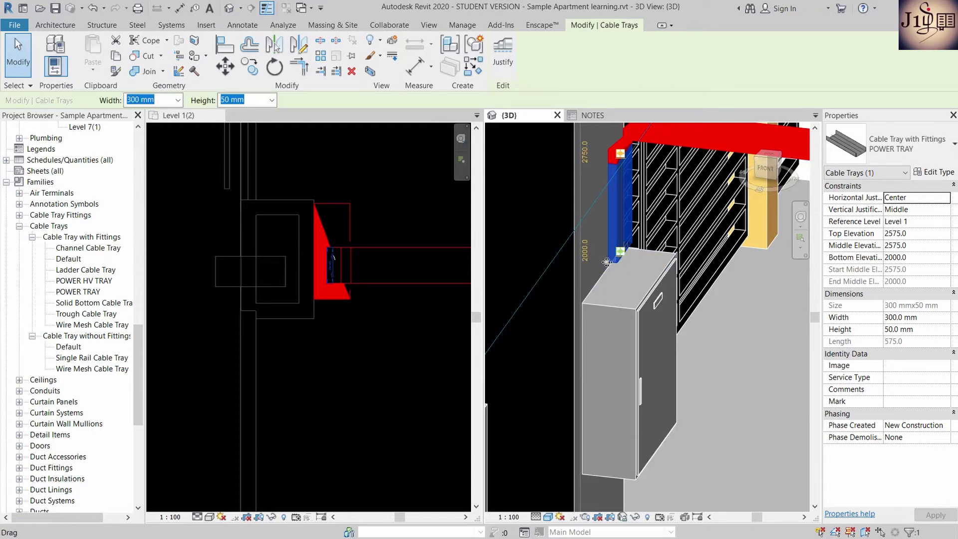
left_click(588, 263)
type("2100")
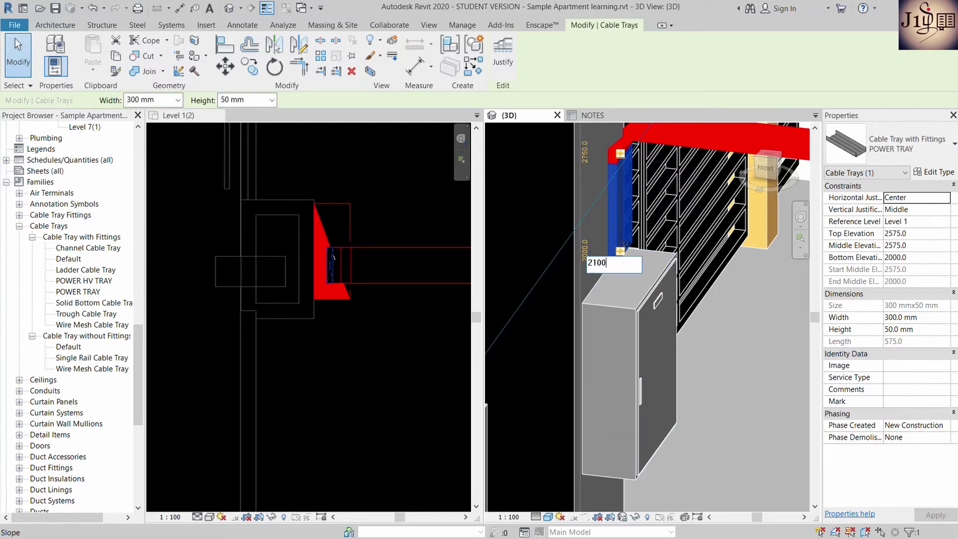
key("Return")
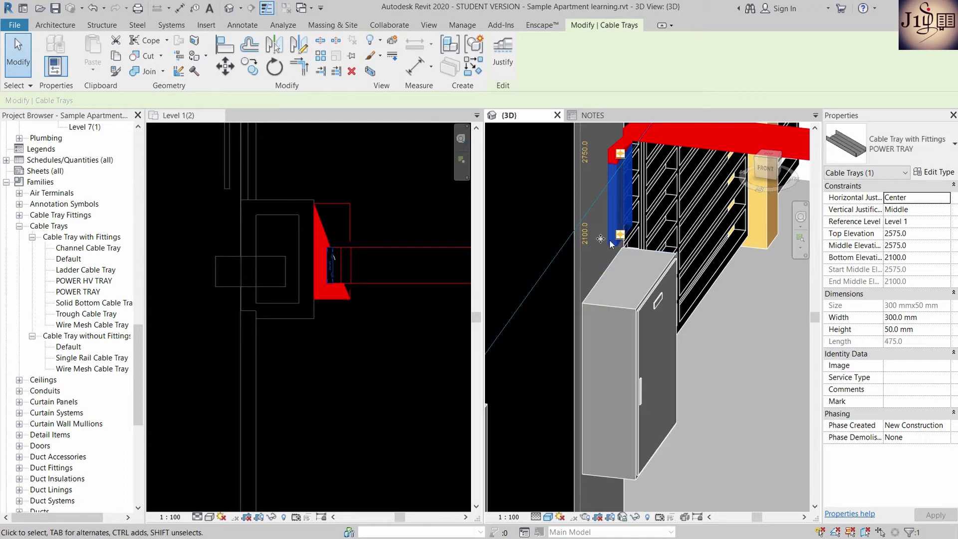
left_click(586, 247)
type("185")
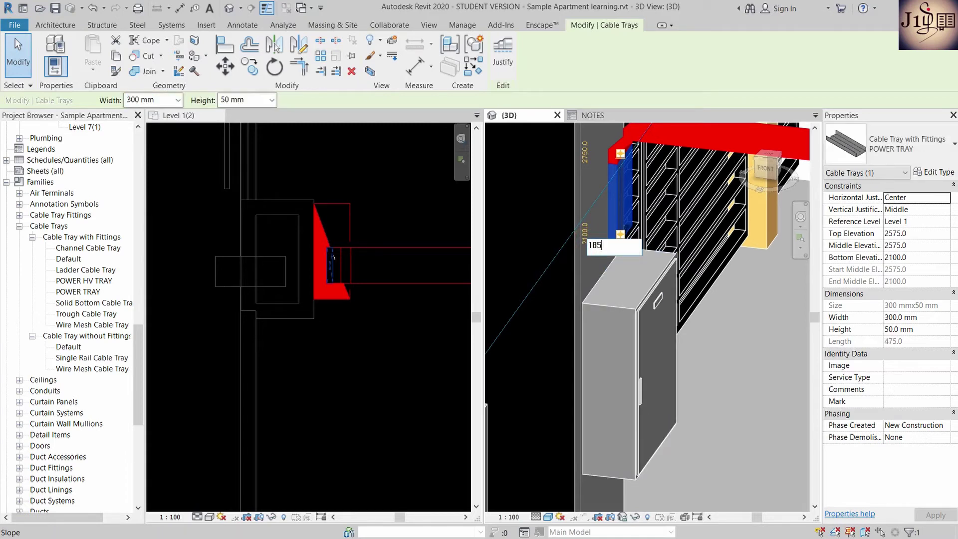
type("0")
key("Return")
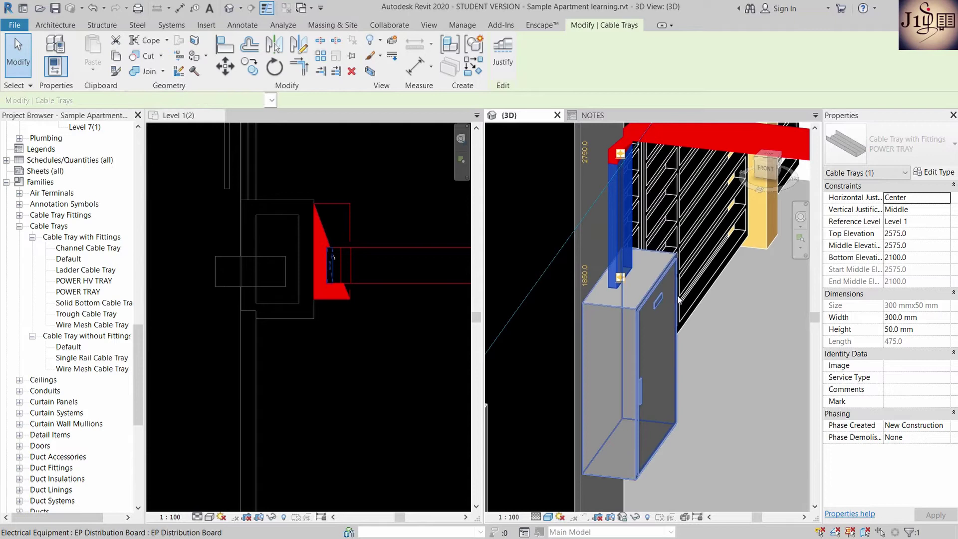
key("Escape")
scroll(633, 243, "down", 2)
key("Escape")
Orbit the 3D model to inspect the upper POWER TRAY bend fitting
scroll(266, 268, "down", 2)
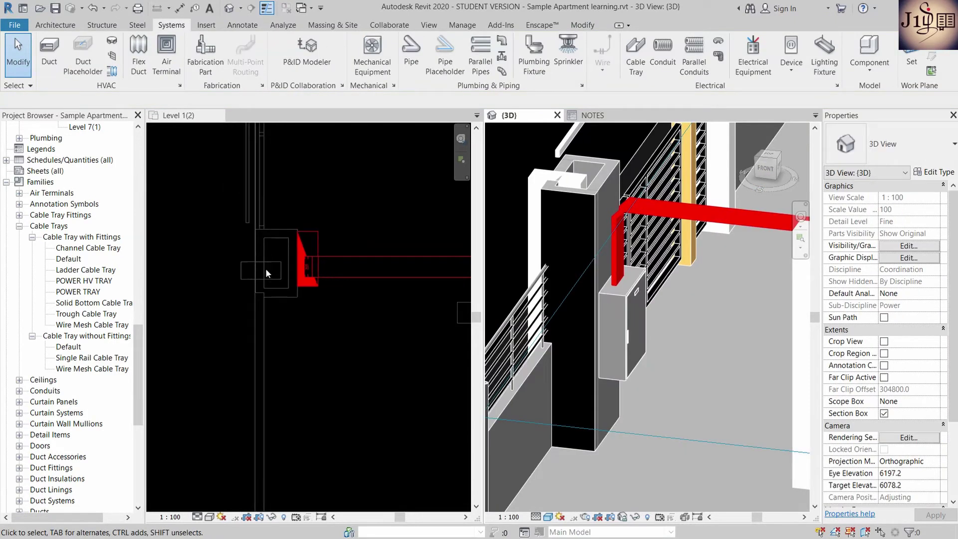
scroll(275, 259, "down", 2)
middle_click_drag(570, 239, 611, 244, "shift")
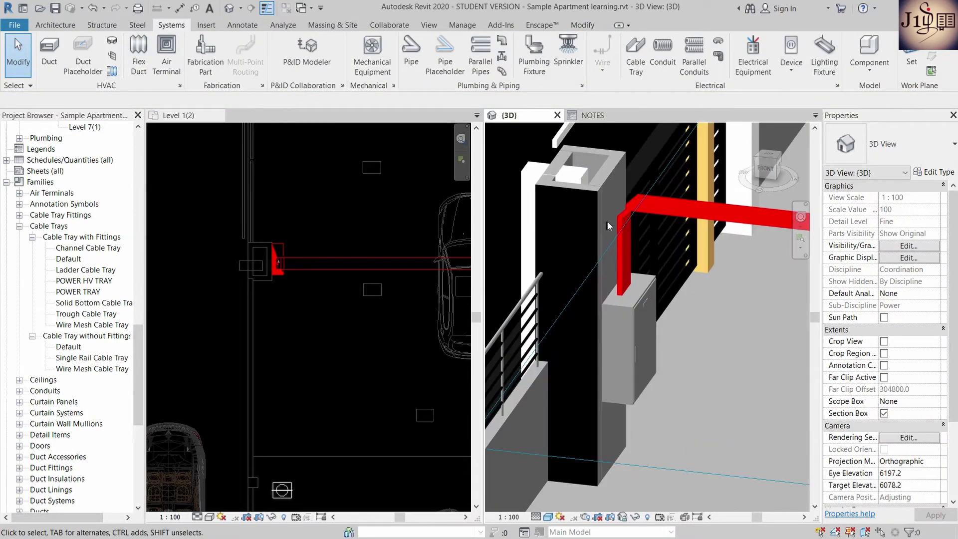
left_click(627, 208)
middle_click_drag(647, 296, 660, 277, "shift")
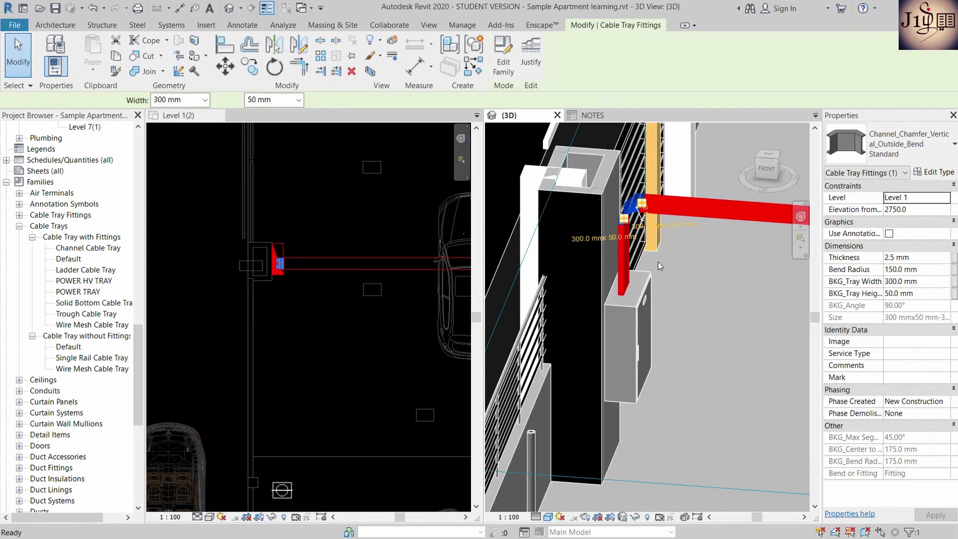
key("Escape")
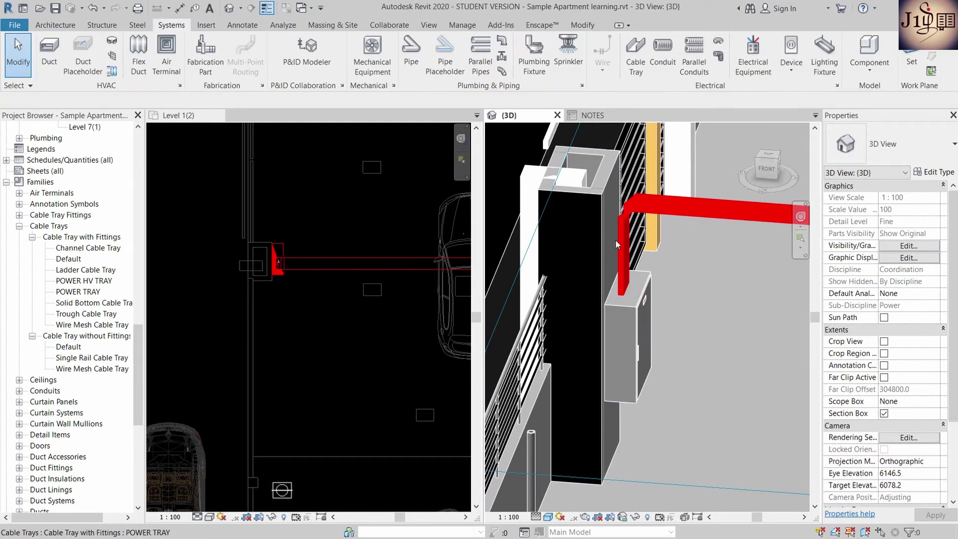
Zoom in and inspect a wall socket in 3D, orbiting around it
scroll(648, 239, "down", 2)
scroll(699, 234, "down", 3)
scroll(739, 230, "down", 2)
scroll(753, 226, "down", 2)
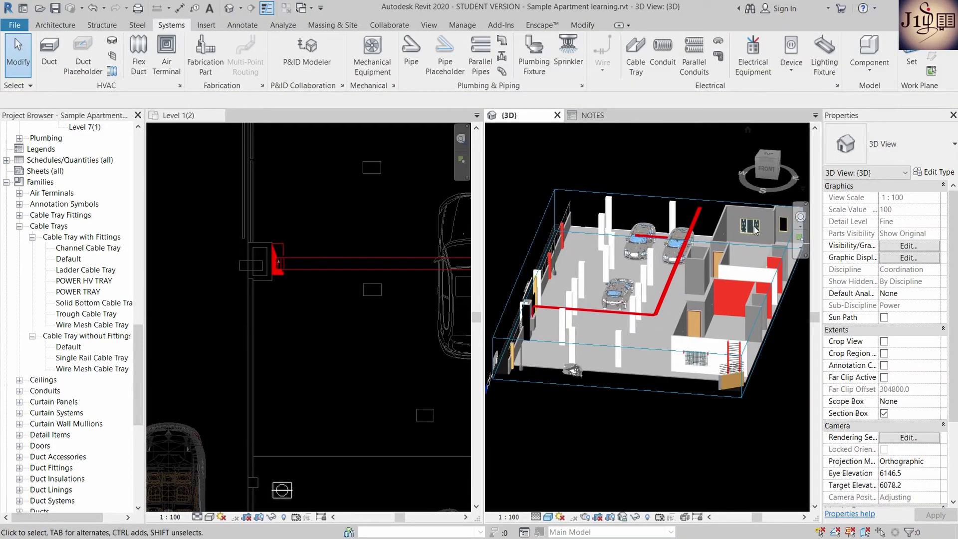
scroll(753, 226, "up", 2)
scroll(748, 235, "up", 1)
left_click(740, 256)
mouse_move(740, 256)
middle_mouse_down("shift")
mouse_move(697, 271)
mouse_move(704, 231)
middle_mouse_up("shift")
key("Escape")
Zoom around the 3D view, then dock the Level 1(2) plan so it fills the view area
scroll(706, 248, "up", 5)
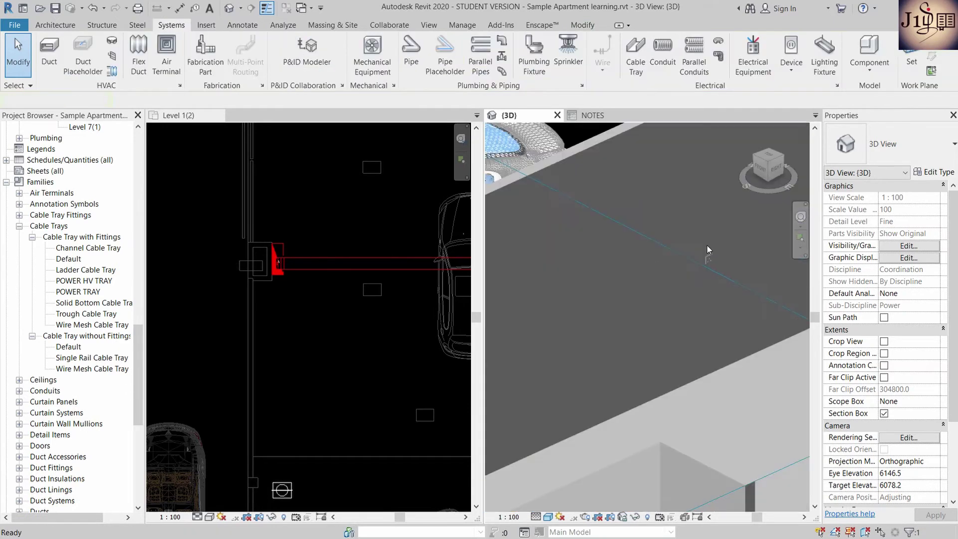
scroll(714, 259, "up", 1)
scroll(708, 244, "down", 4)
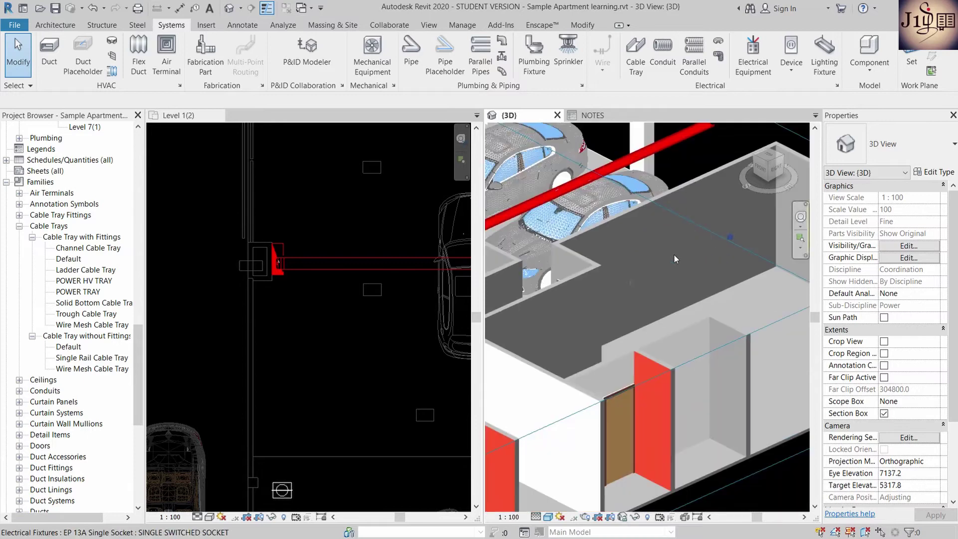
scroll(633, 285, "up", 1)
scroll(634, 284, "up", 1)
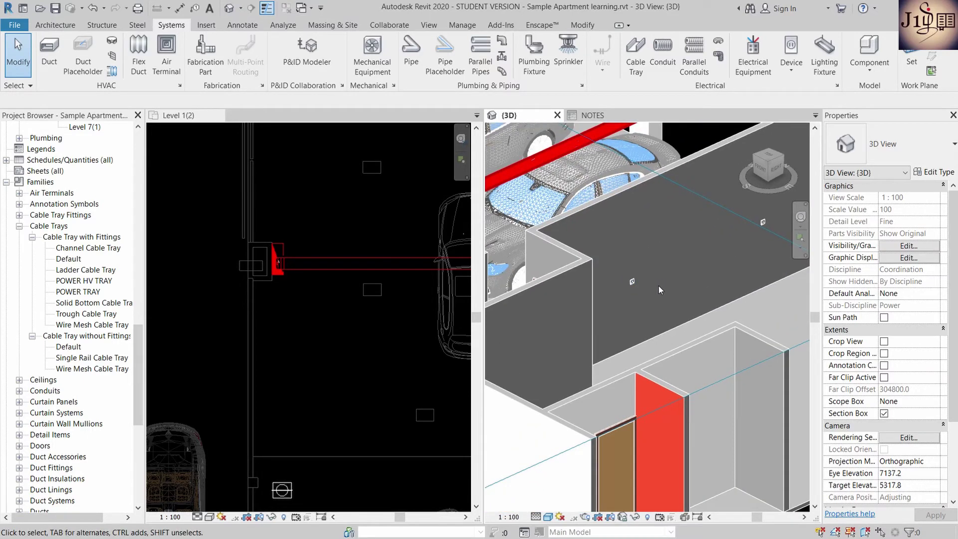
scroll(658, 286, "down", 3)
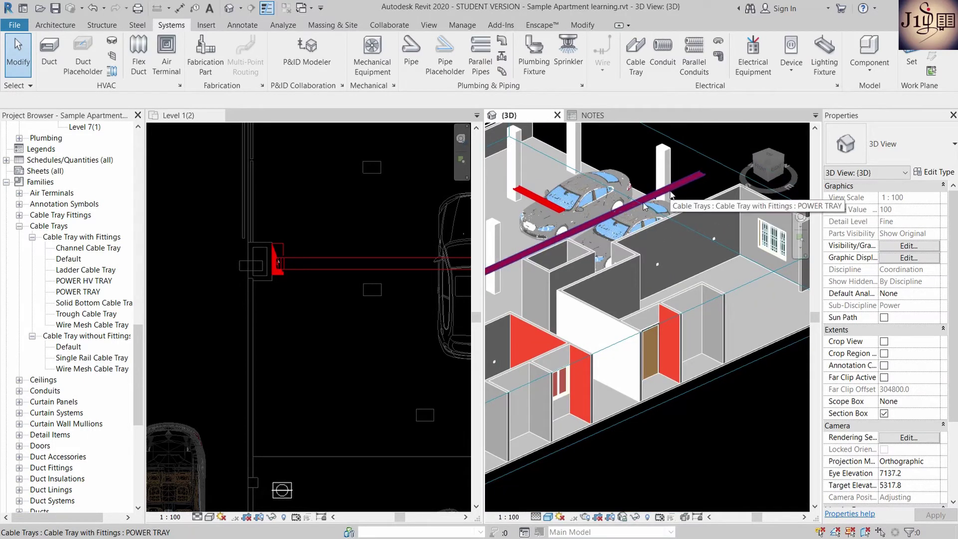
scroll(175, 293, "down", 2)
scroll(205, 303, "down", 2)
scroll(290, 208, "down", 2)
scroll(297, 211, "up", 2)
scroll(260, 215, "up", 2)
scroll(259, 210, "up", 2)
scroll(247, 277, "up", 2)
scroll(252, 232, "down", 2)
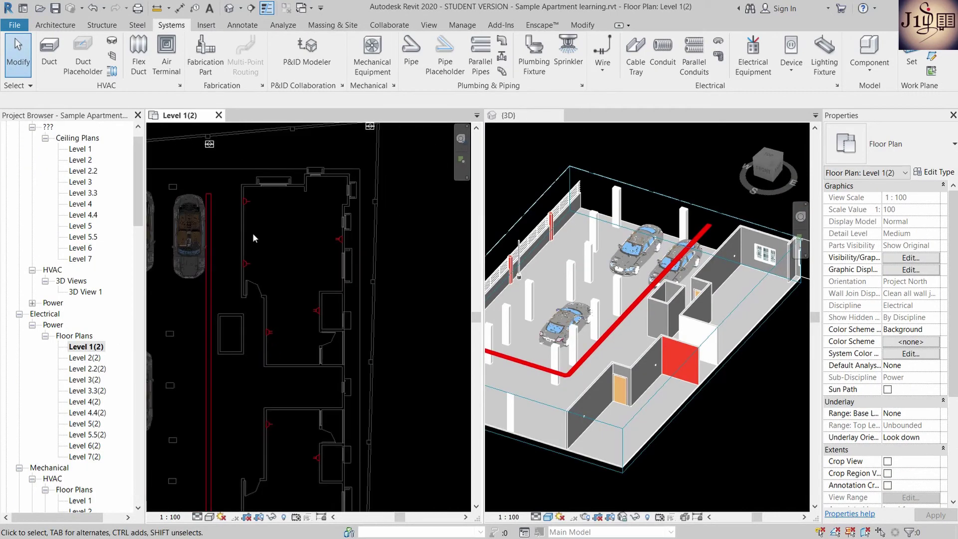
scroll(249, 294, "up", 2)
scroll(289, 351, "up", 1)
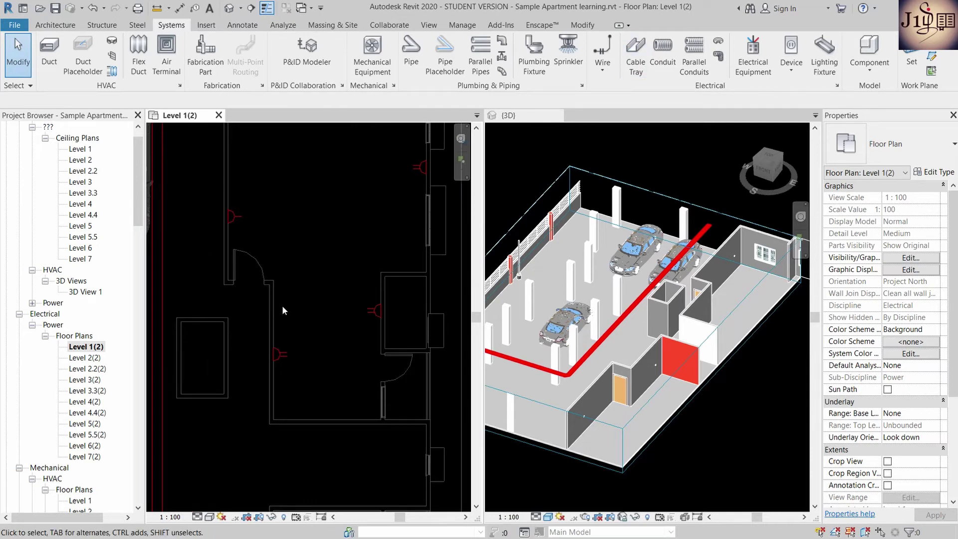
left_click_drag(198, 124, 349, 122)
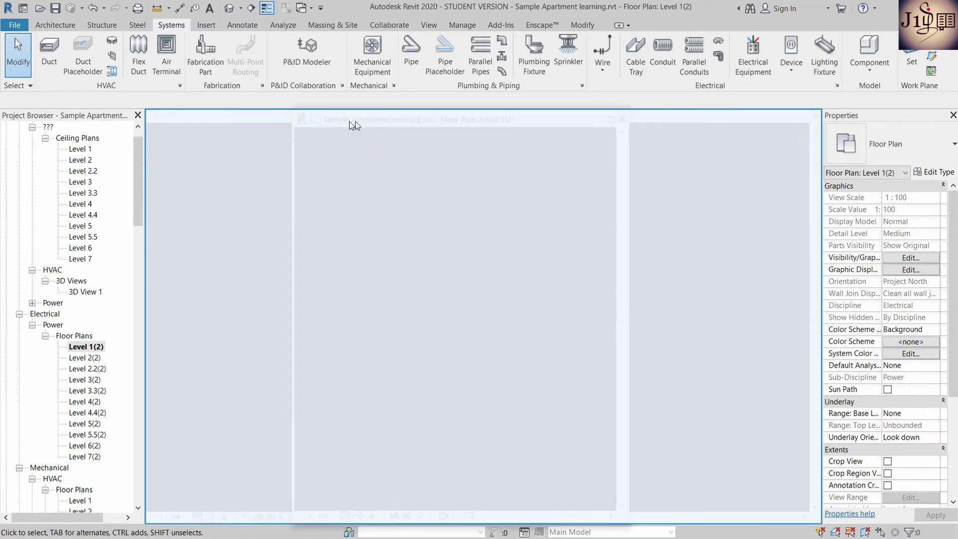
Start the Chamfer Wire tool from the Systems Wire drop-down
scroll(483, 336, "down", 4)
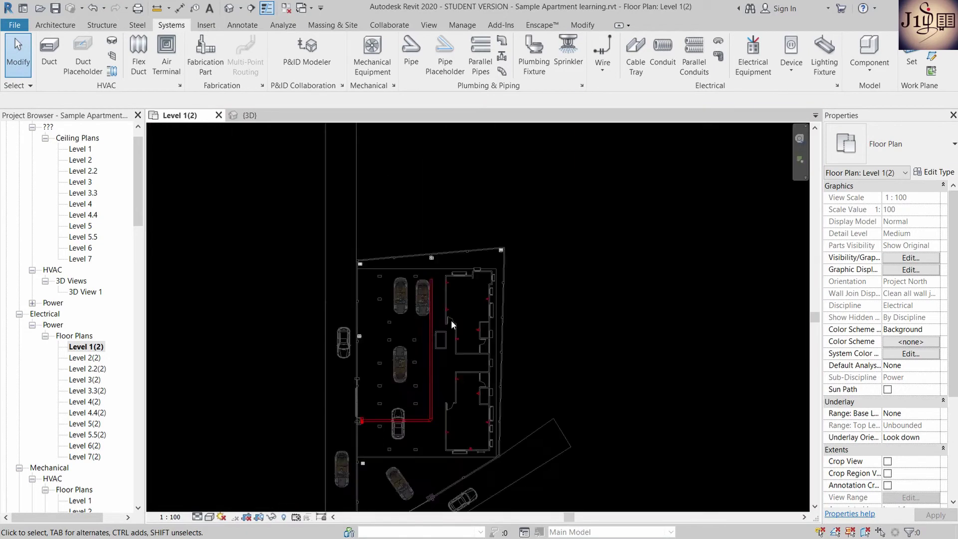
scroll(451, 320, "up", 2)
left_click(606, 75)
left_click(624, 139)
scroll(445, 322, "up", 2)
scroll(445, 321, "up", 2)
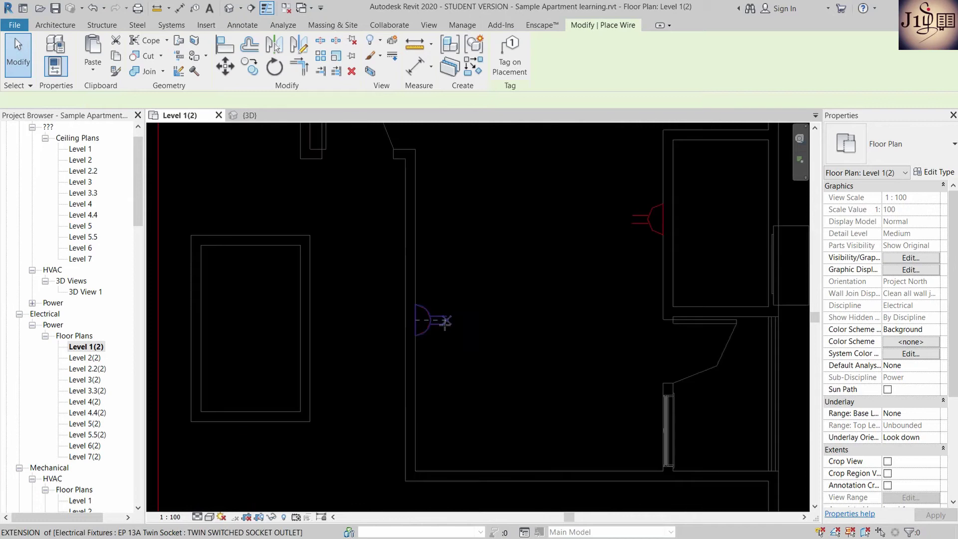
scroll(445, 322, "up", 2)
Draw a chamfer wire from the first socket, bending up to the upper socket
left_click(428, 319)
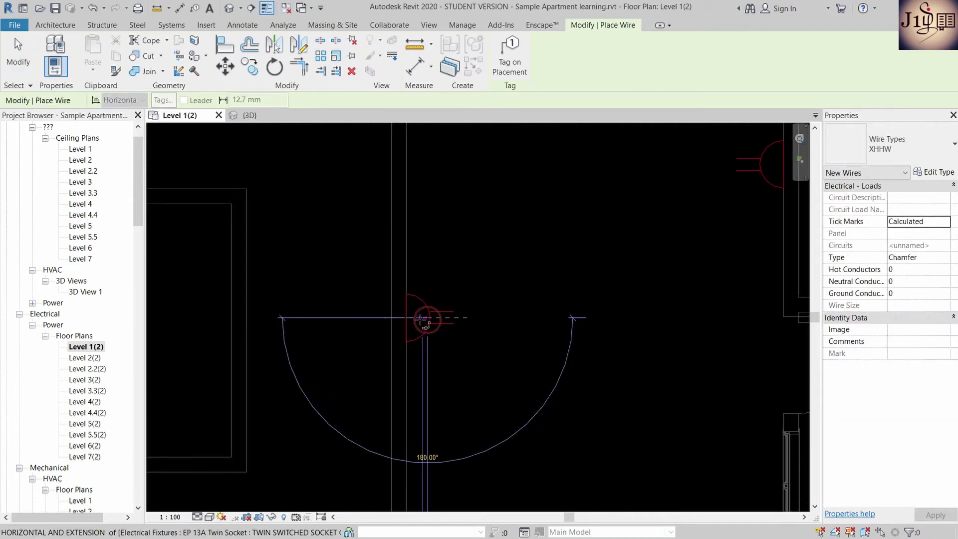
scroll(429, 319, "down", 2)
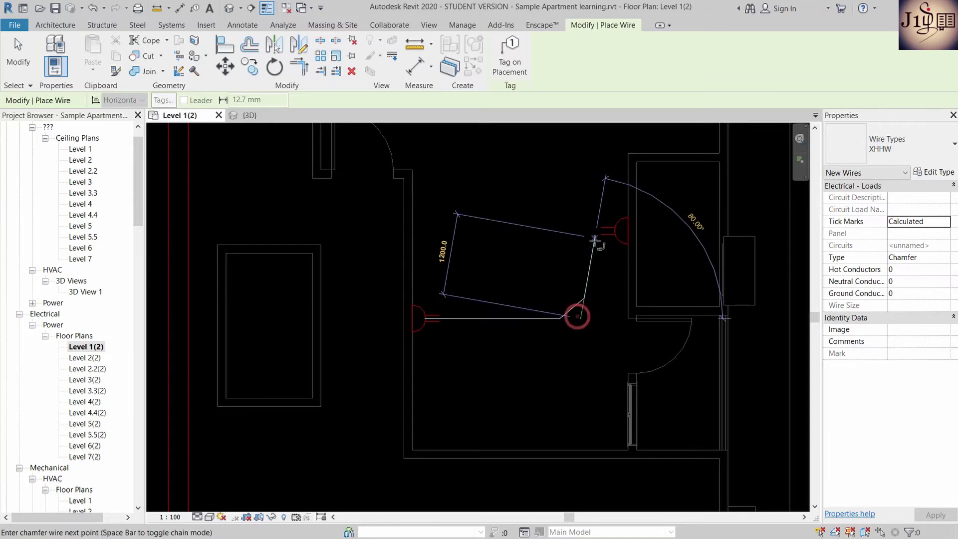
left_click(579, 318)
scroll(584, 247, "up", 2)
scroll(579, 249, "up", 2)
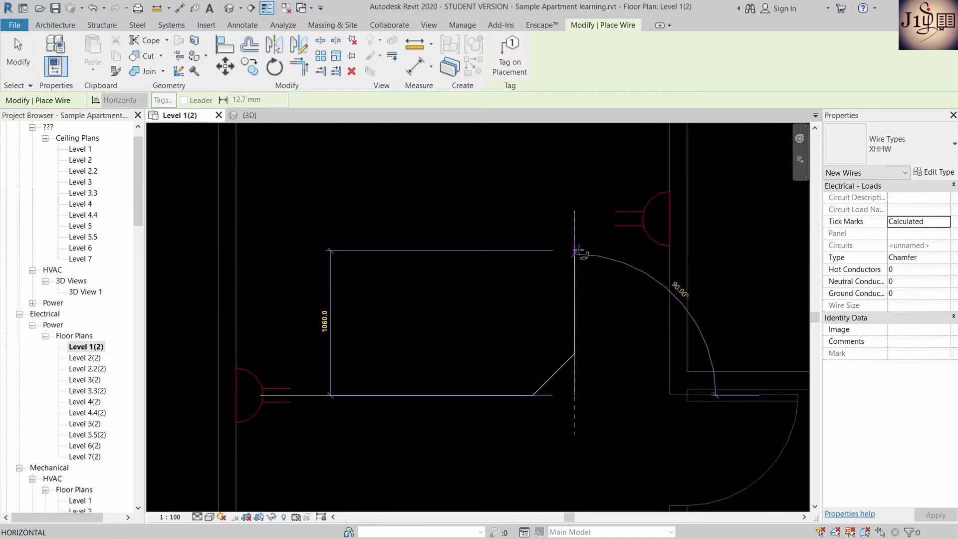
left_click(576, 251)
left_click(642, 219)
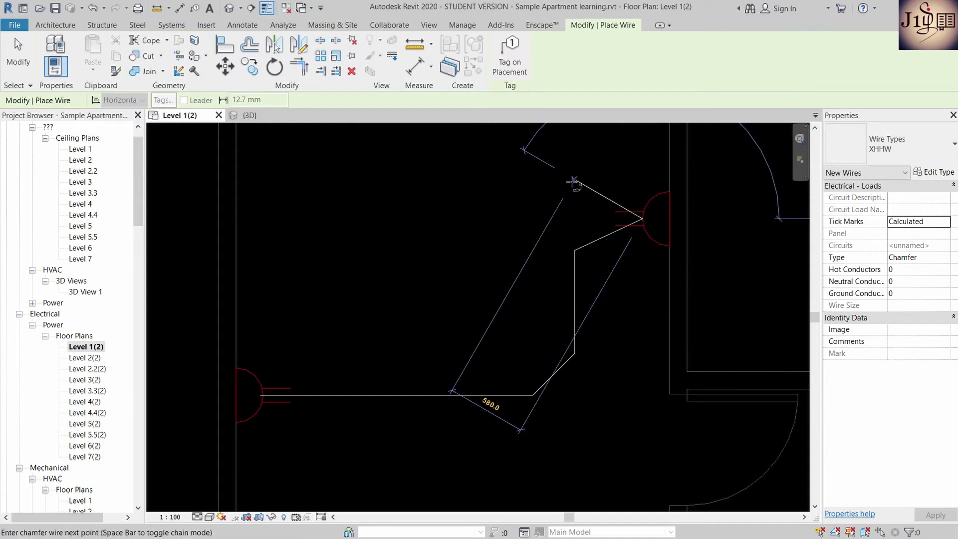
Extend the wire to the right-wall socket
scroll(572, 186, "down", 3)
scroll(569, 199, "down", 2)
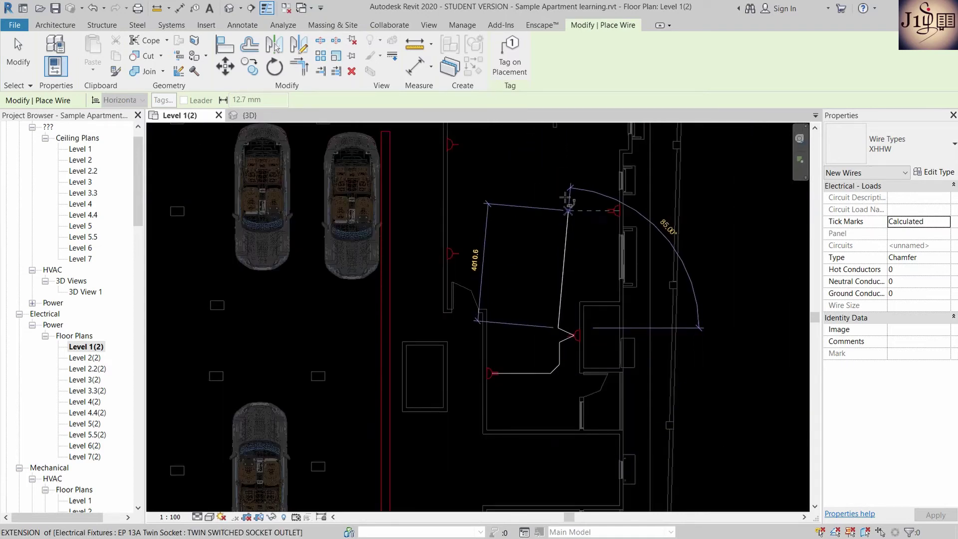
scroll(566, 214, "up", 2)
scroll(561, 229, "up", 1)
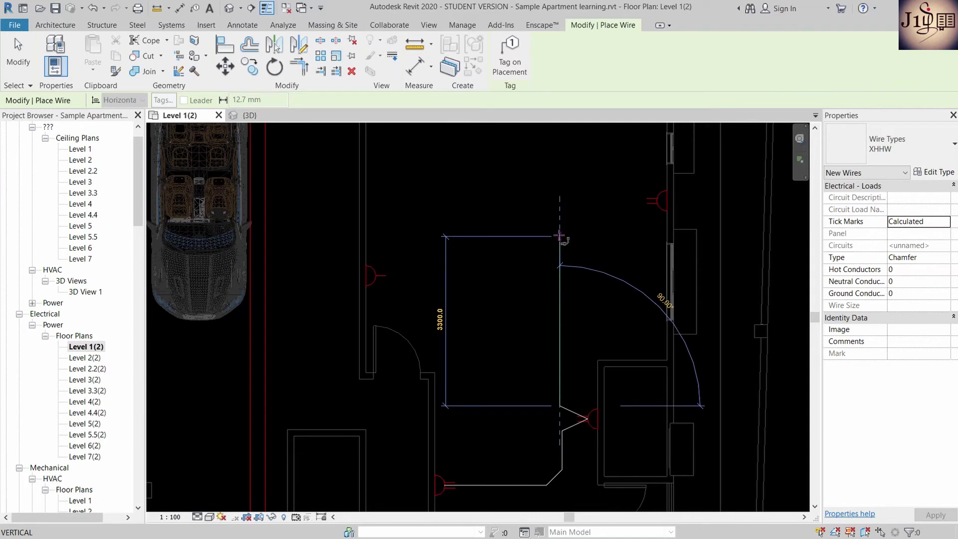
scroll(654, 203, "up", 2)
scroll(658, 202, "up", 1)
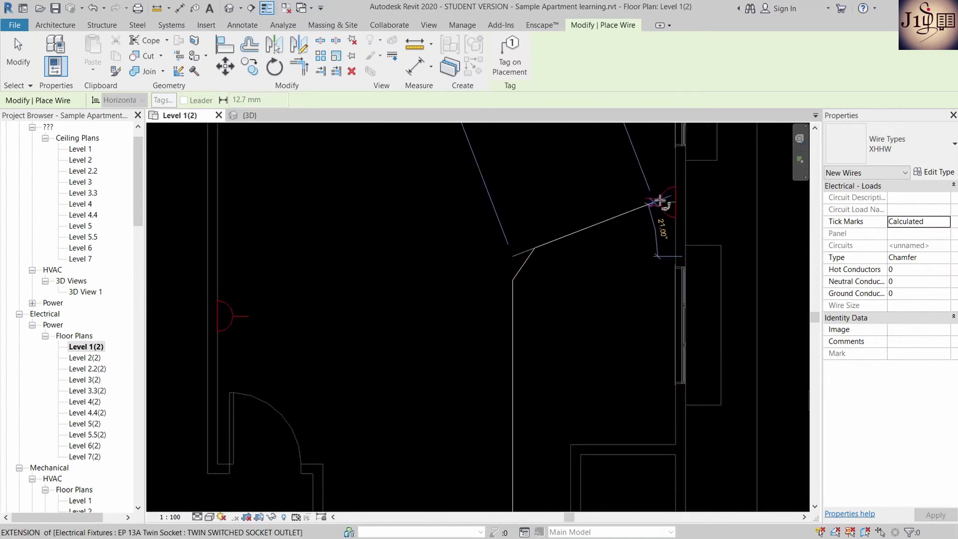
left_click(659, 200)
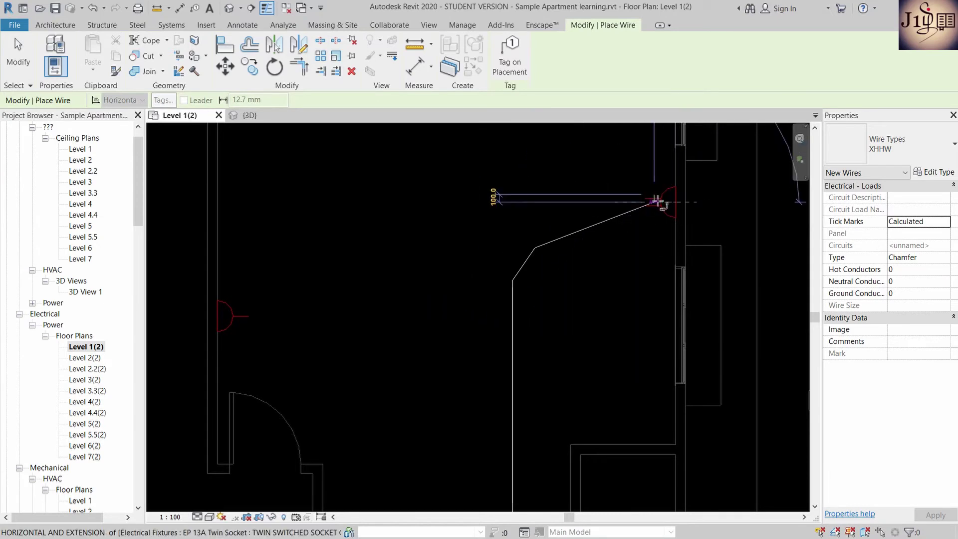
Route the wire left and up with two bends to the left-wall socket
scroll(658, 202, "down", 2)
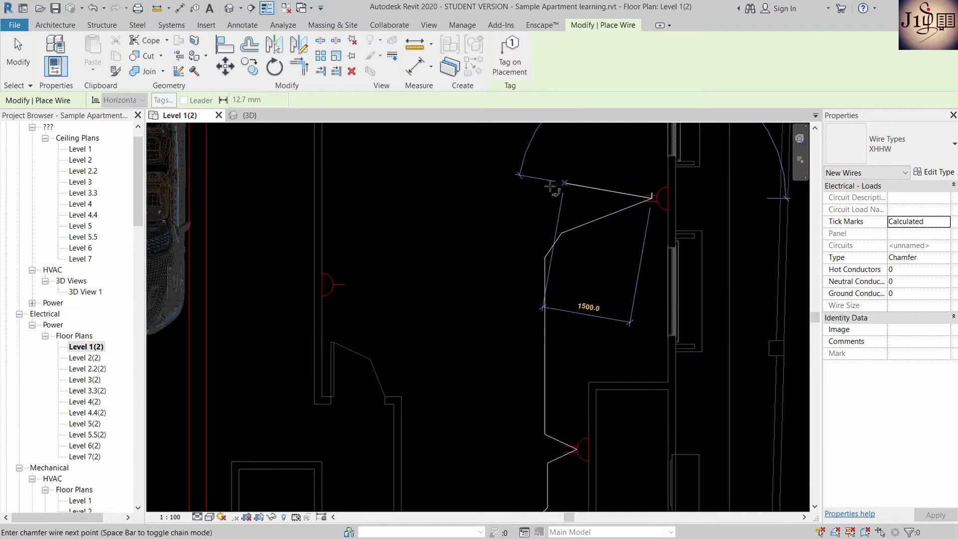
scroll(573, 193, "up", 2)
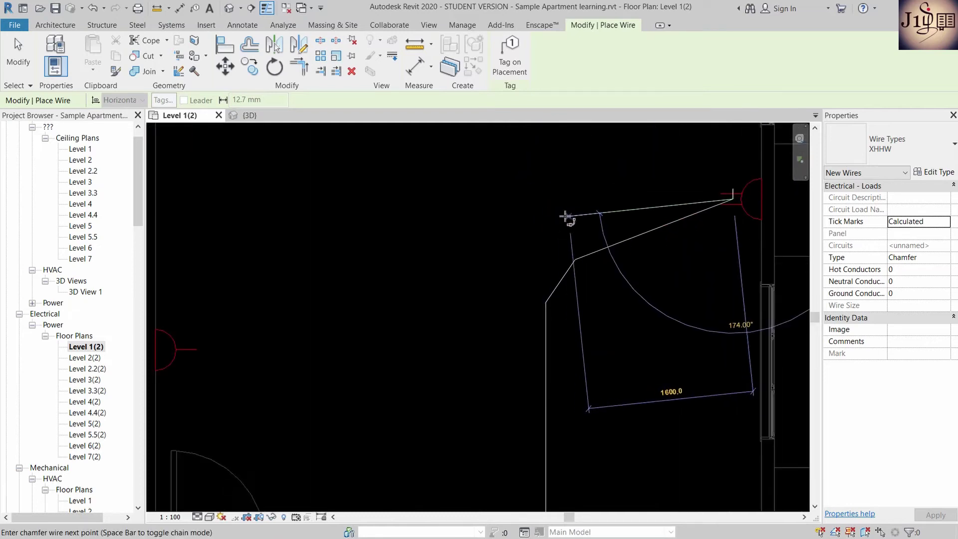
scroll(546, 200, "down", 2)
left_click(551, 202)
scroll(539, 239, "down", 2)
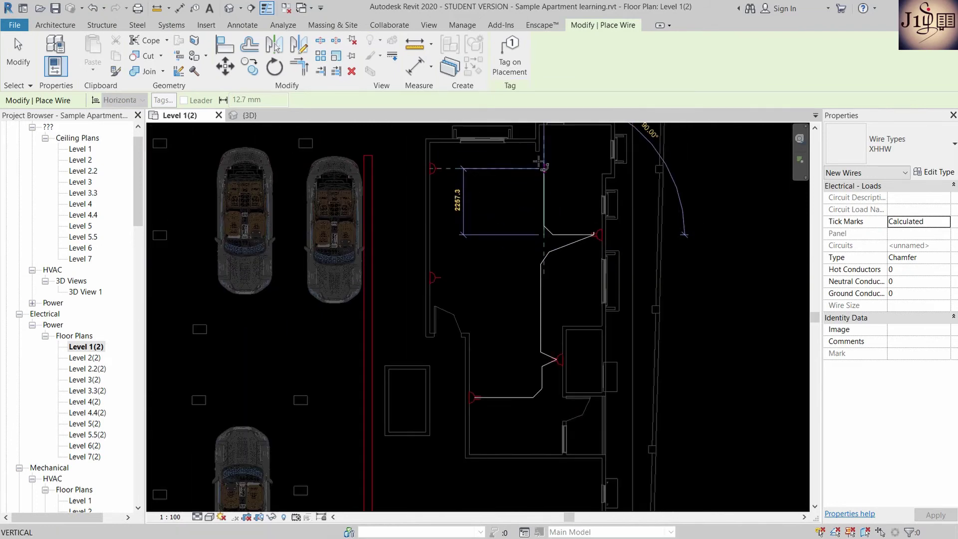
scroll(539, 160, "up", 2)
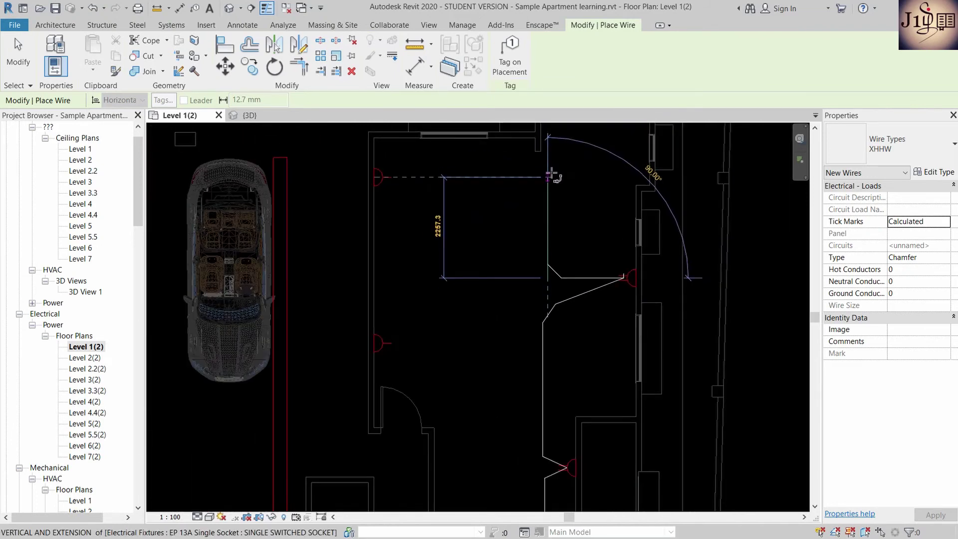
left_click(550, 177)
scroll(417, 168, "up", 1)
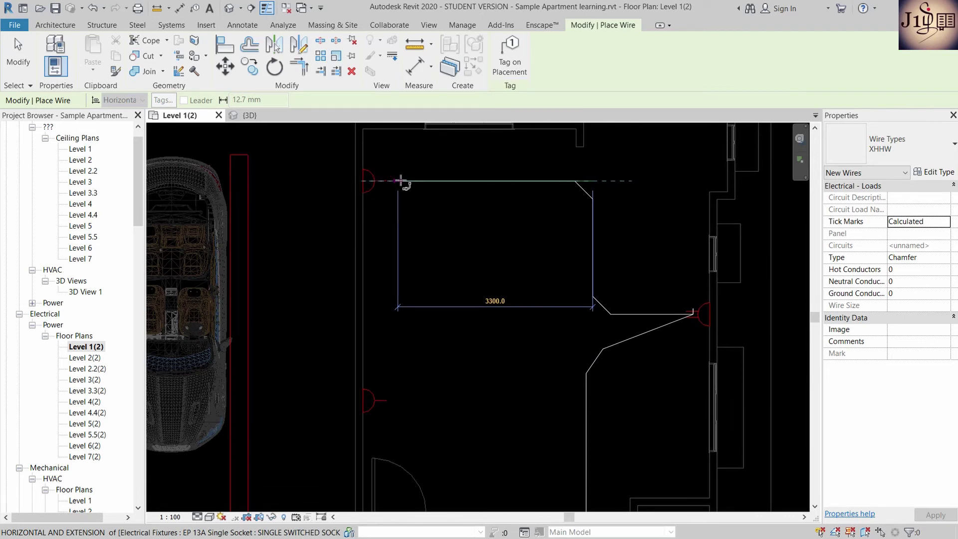
left_click(380, 181)
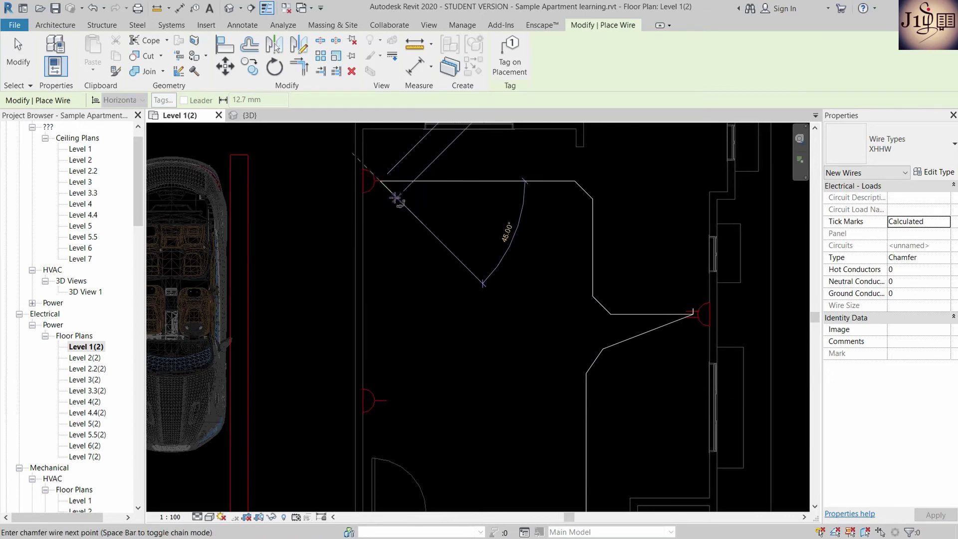
Connect the wire down to the next left-wall socket
scroll(394, 201, "up", 3)
scroll(389, 174, "up", 2)
scroll(396, 170, "down", 2)
scroll(399, 175, "down", 1)
scroll(454, 212, "down", 1)
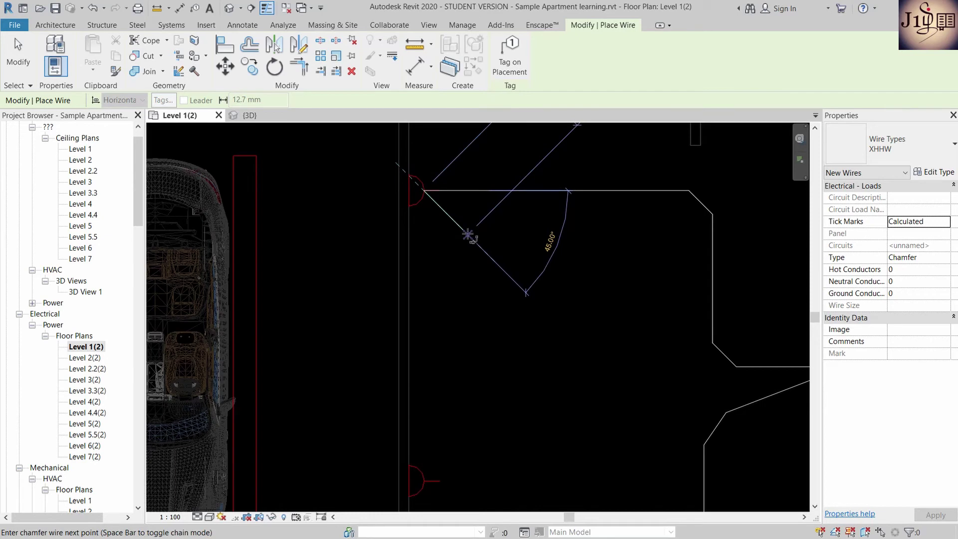
scroll(462, 222, "down", 2)
scroll(457, 215, "up", 1)
scroll(467, 299, "up", 2)
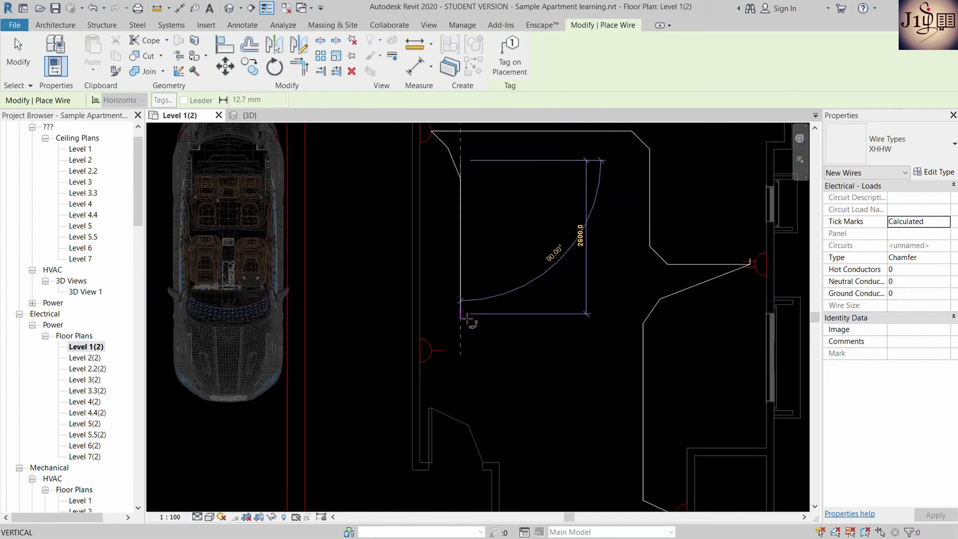
scroll(461, 315, "up", 1)
left_click(459, 320)
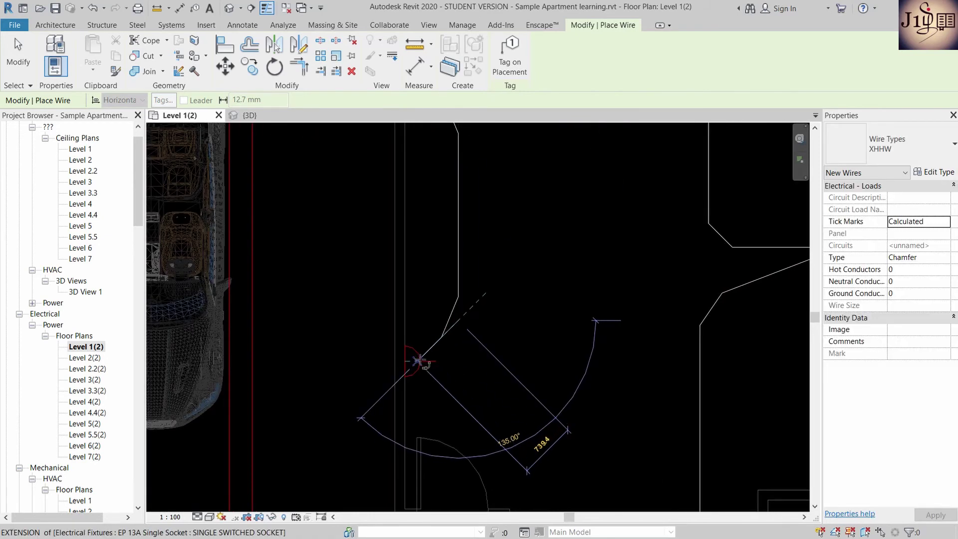
Add two more wire bend points, then cancel the unfinished run and stop drawing
scroll(419, 360, "down", 2)
left_click(439, 372)
scroll(439, 372, "down", 2)
scroll(349, 389, "up", 2)
left_click(317, 394)
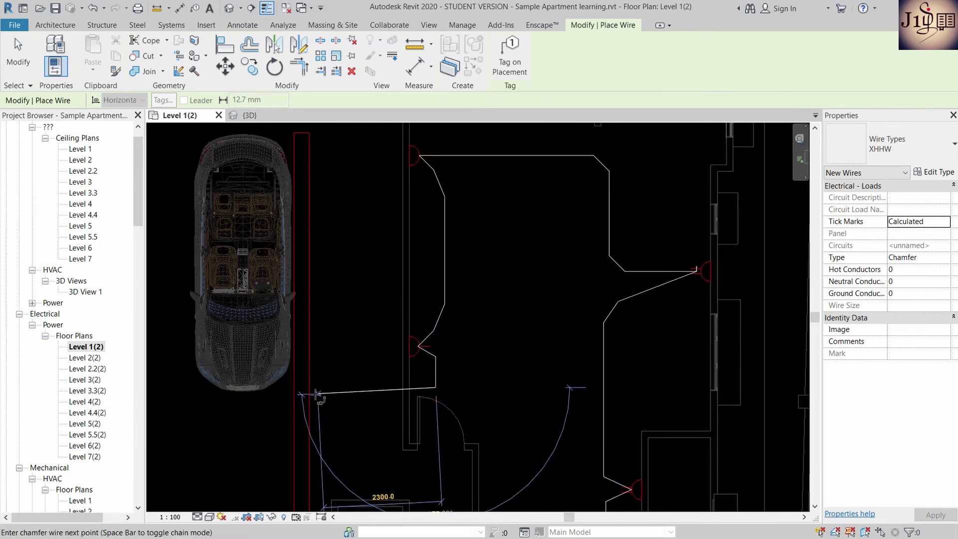
scroll(310, 388, "down", 1)
scroll(349, 349, "down", 1)
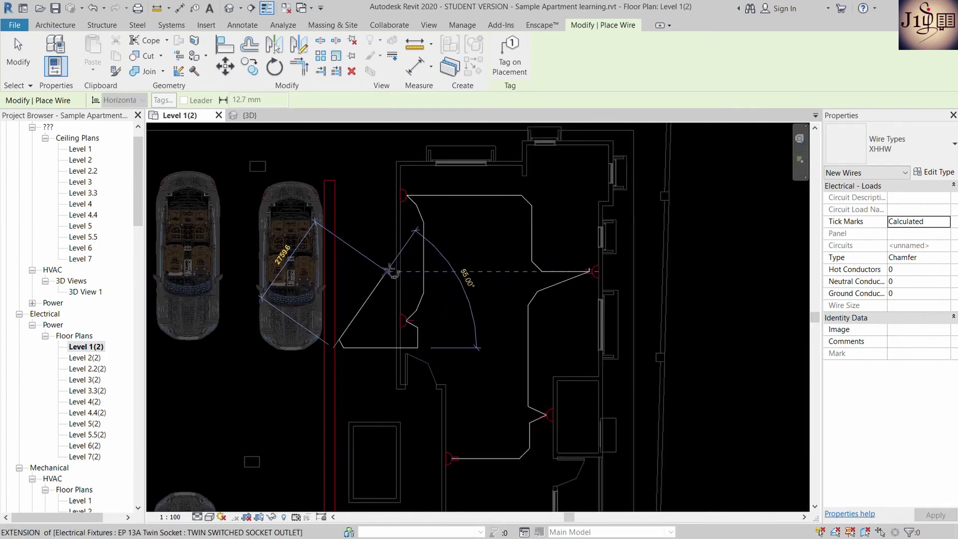
scroll(344, 348, "up", 3)
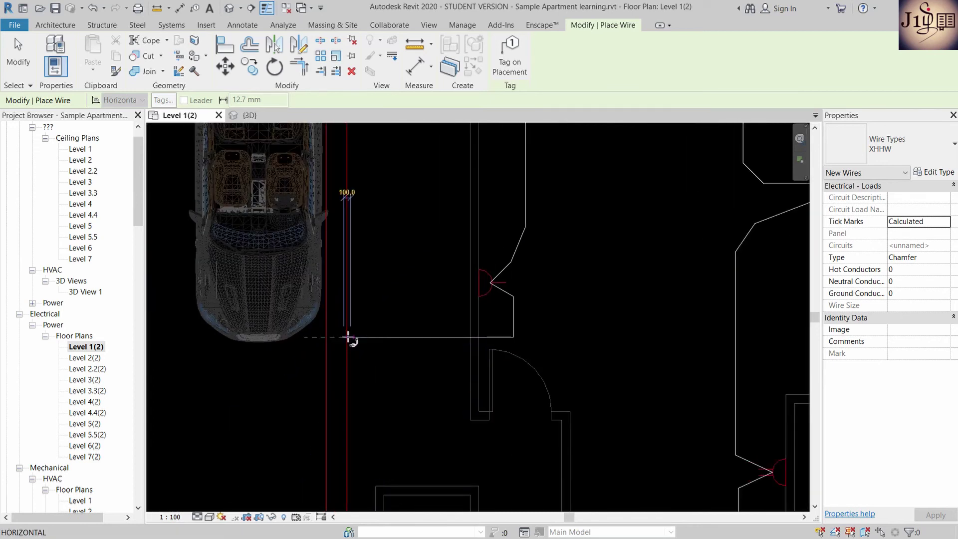
key("Escape")
key("Escape")
scroll(379, 264, "down", 3)
scroll(501, 239, "up", 1)
scroll(479, 259, "down", 1)
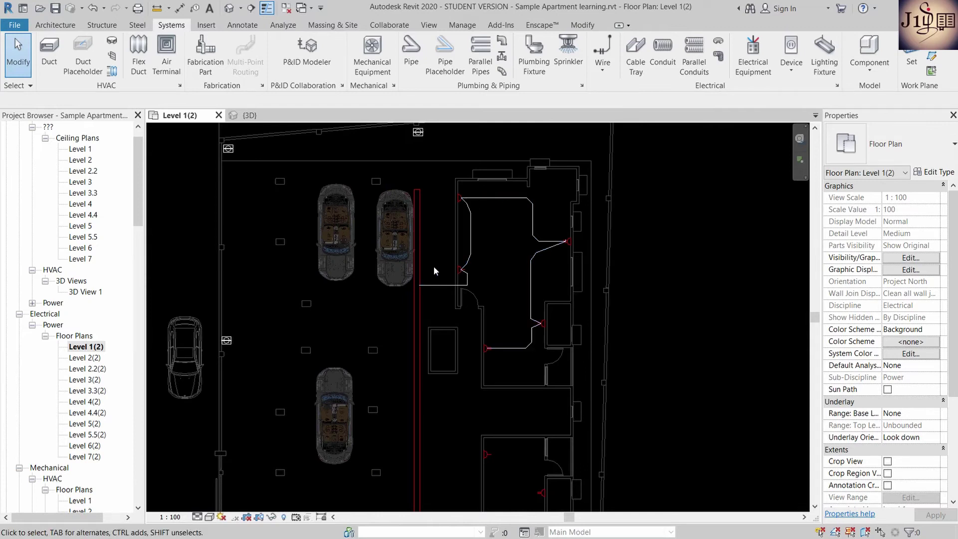
Restart chamfer wire drawing with the EW shortcut, zooming to the lower apartment
scroll(486, 263, "down", 2)
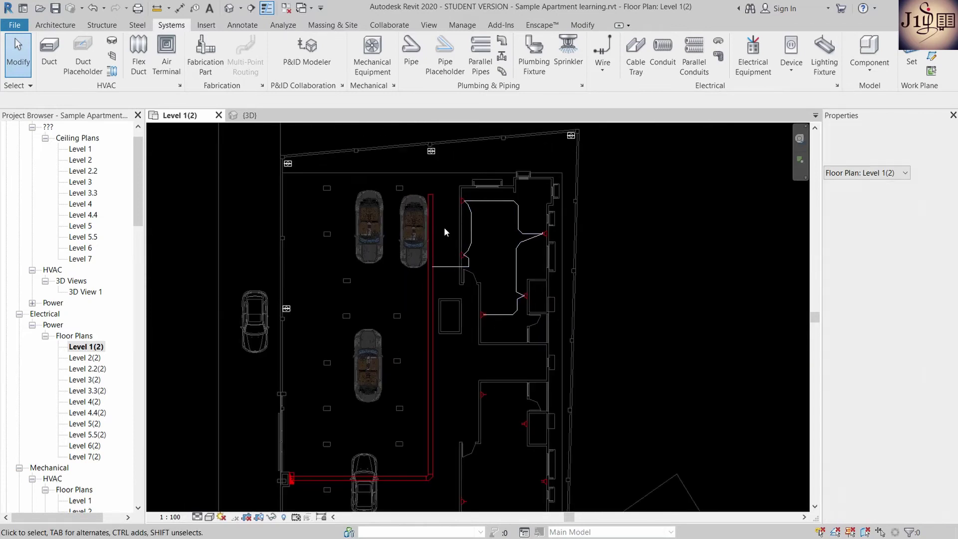
scroll(481, 456, "up", 1)
scroll(494, 388, "up", 1)
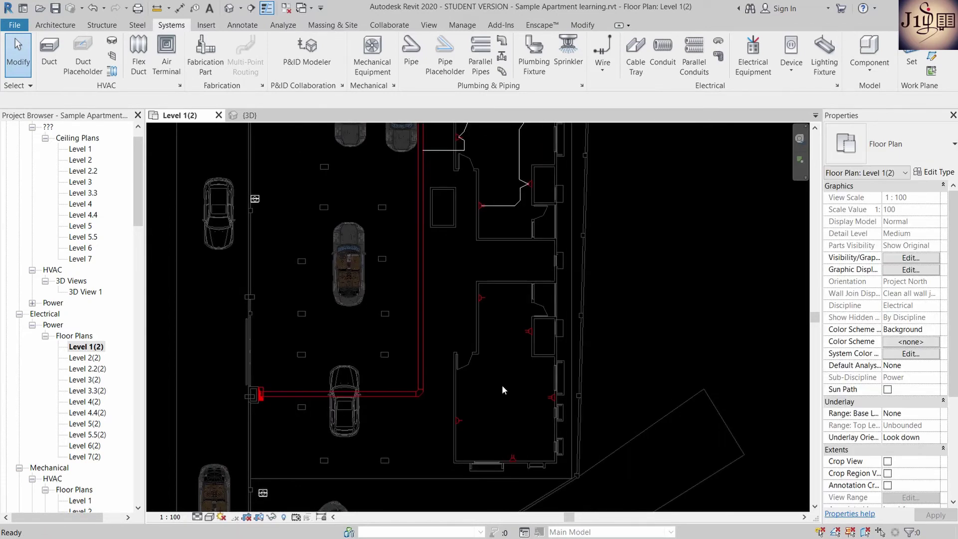
scroll(519, 259, "up", 1)
key("e")
key("w")
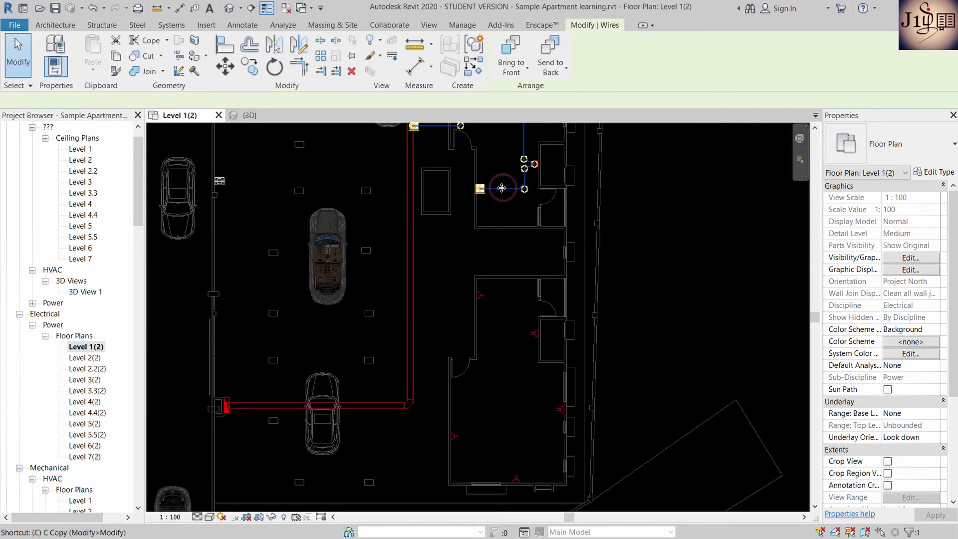
scroll(517, 341, "up", 1)
scroll(499, 350, "down", 1)
scroll(474, 359, "up", 1)
scroll(446, 374, "up", 1)
scroll(439, 369, "down", 1)
scroll(434, 368, "up", 1)
scroll(431, 365, "up", 1)
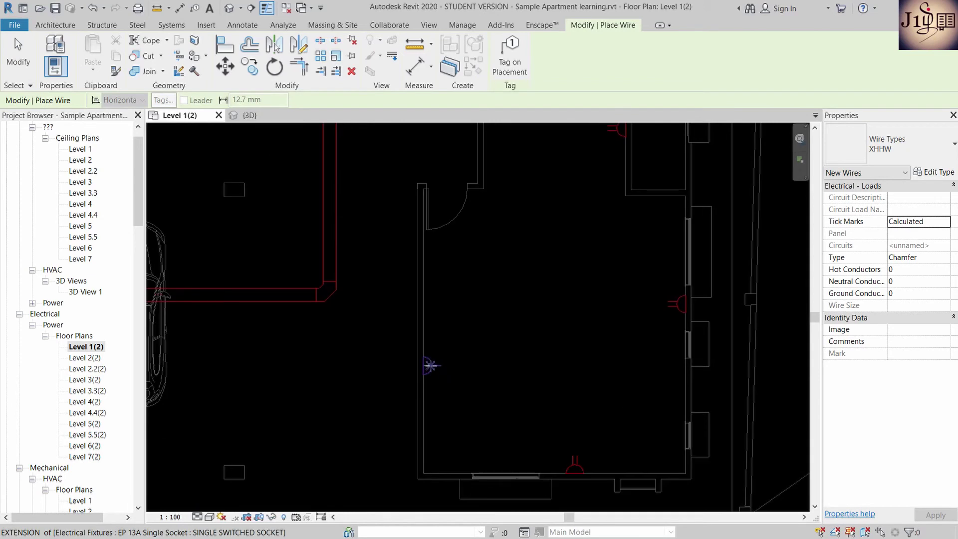
Draw a chamfer wire from the lower apartment's socket down, across and diagonally to the next socket
left_click(432, 366)
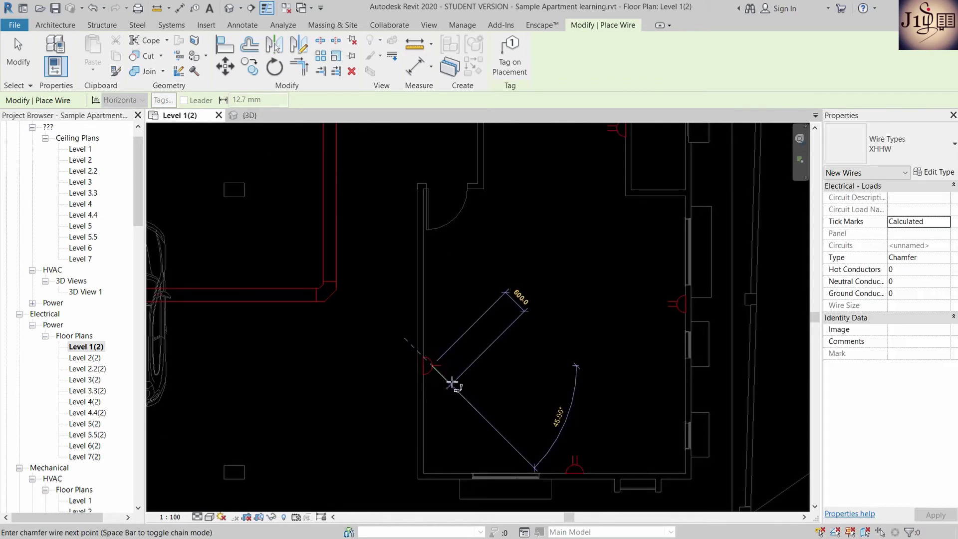
left_click(456, 377)
scroll(454, 414, "up", 2)
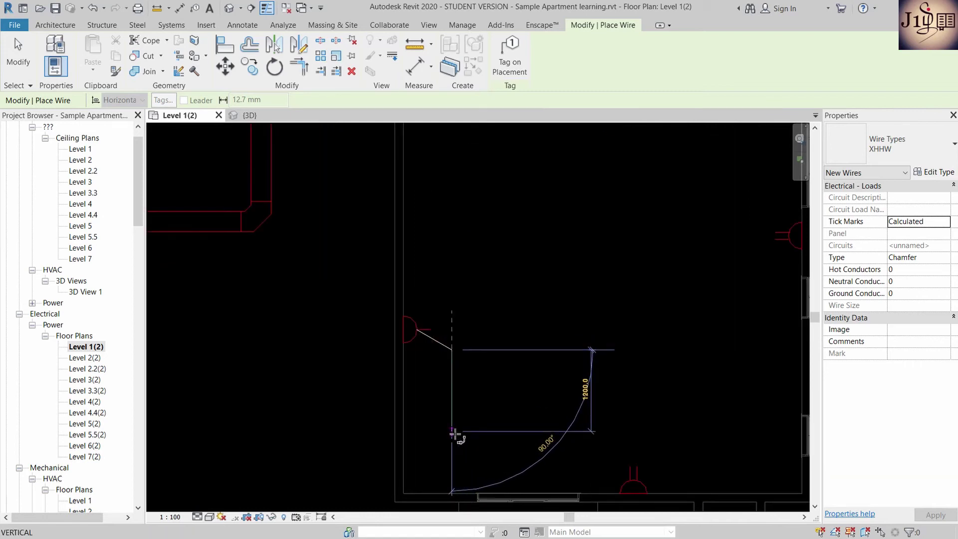
left_click(453, 439)
scroll(577, 442, "up", 1)
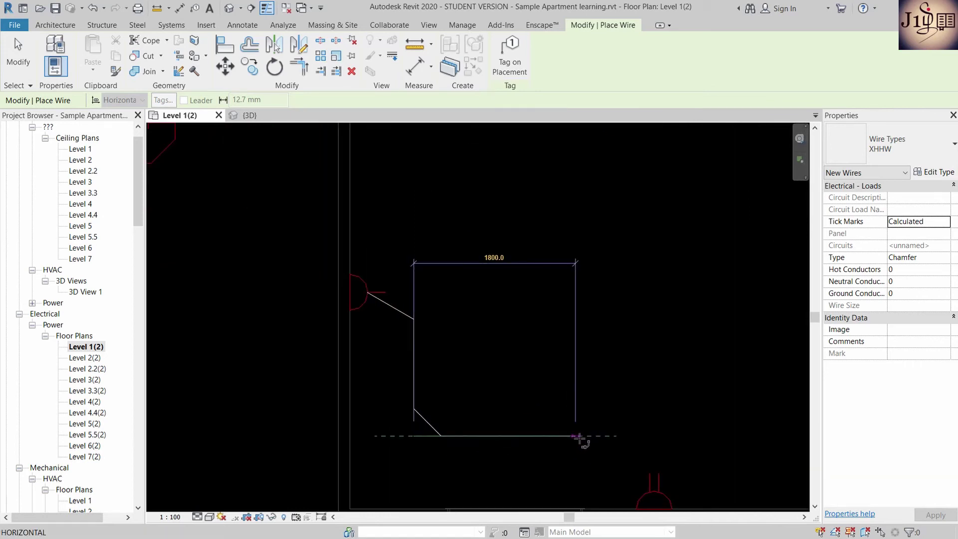
left_click(583, 437)
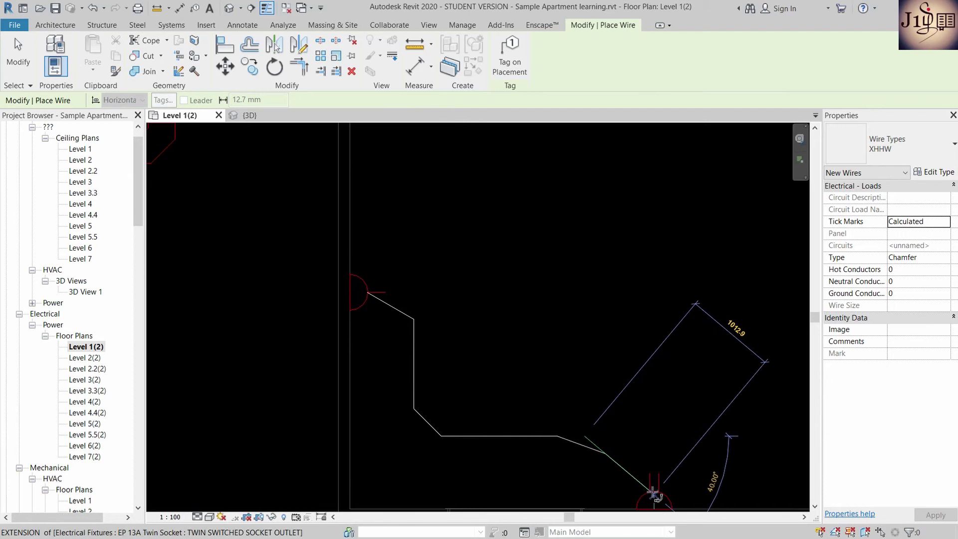
left_click(649, 493)
Continue the wire through a chamfered corner to the next socket
scroll(653, 443, "down", 3)
scroll(653, 444, "up", 2)
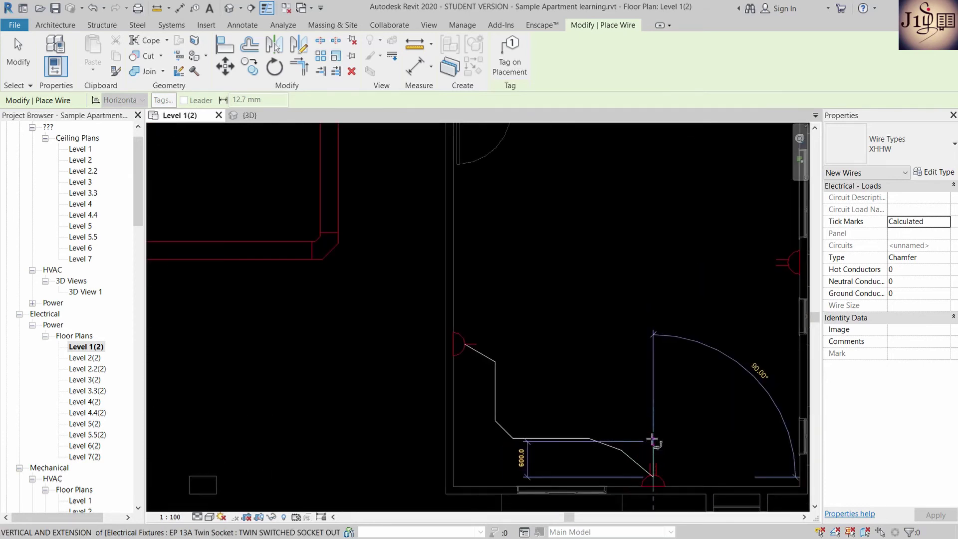
scroll(653, 442, "down", 2)
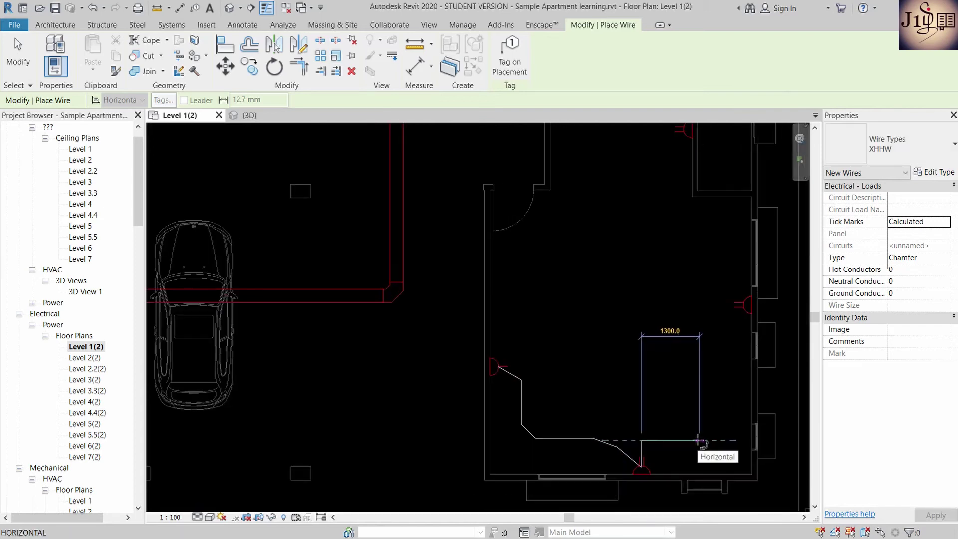
scroll(701, 441, "up", 1)
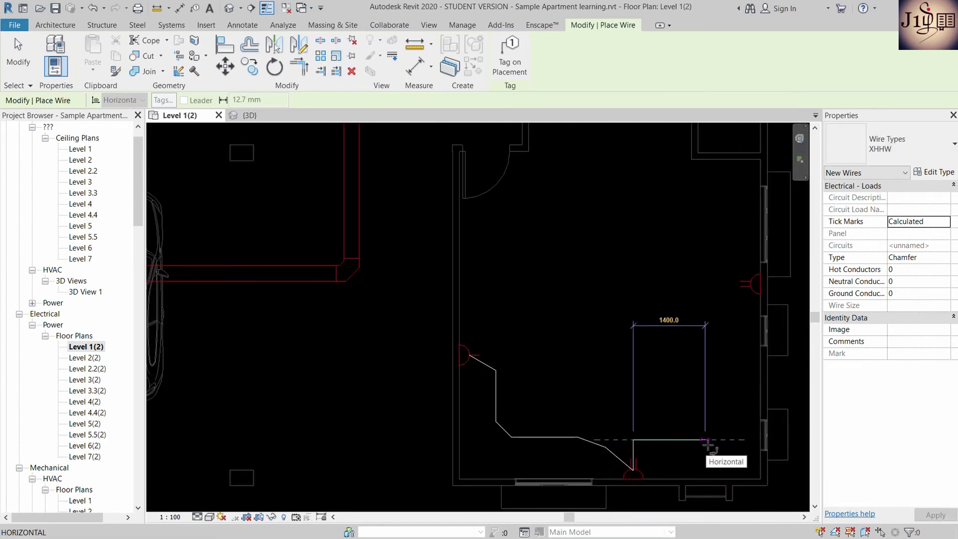
scroll(726, 307, "up", 2)
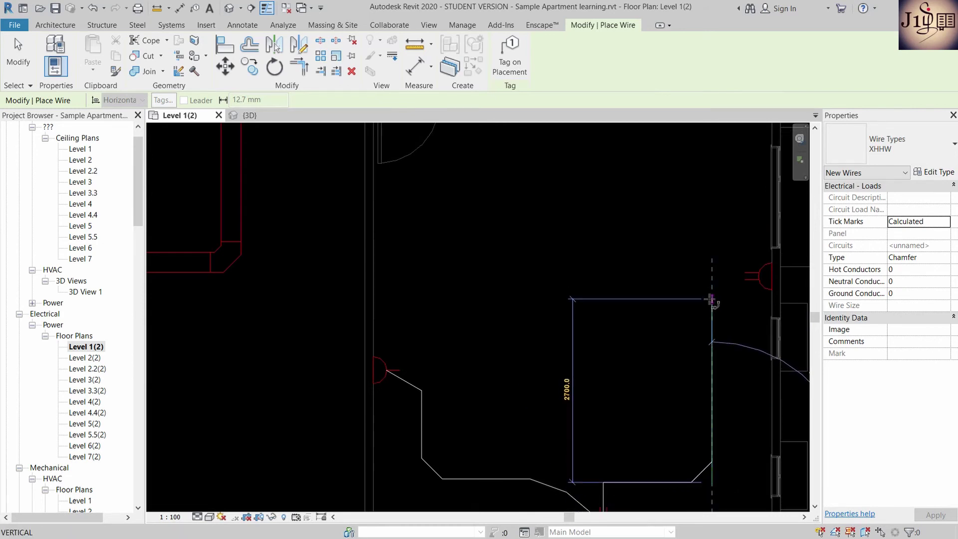
left_click(712, 305)
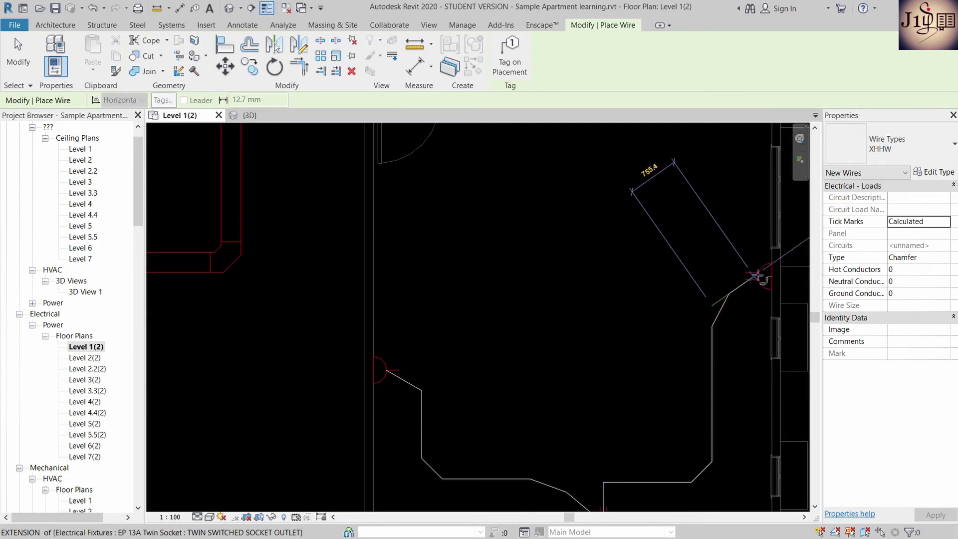
left_click(756, 276)
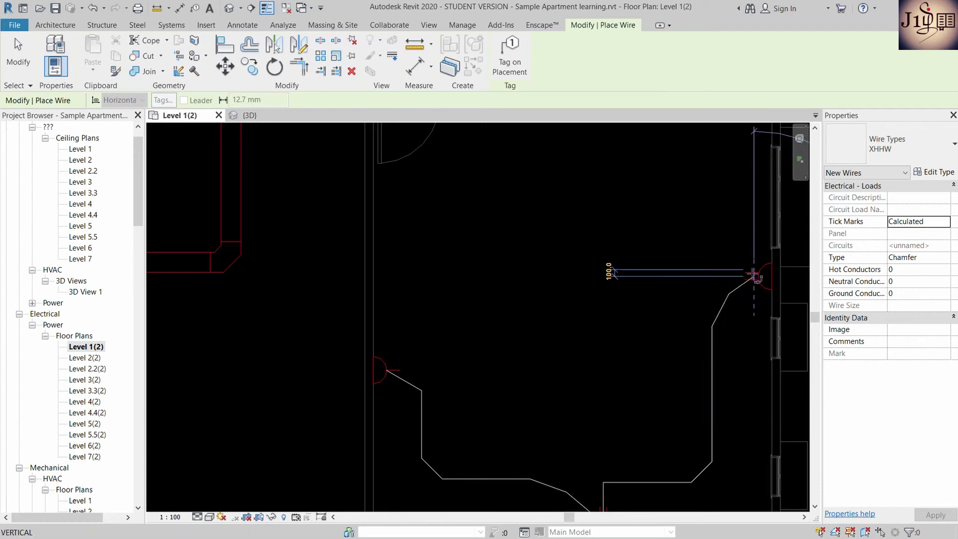
Add wire bends beyond and beside that socket
scroll(753, 272, "down", 2)
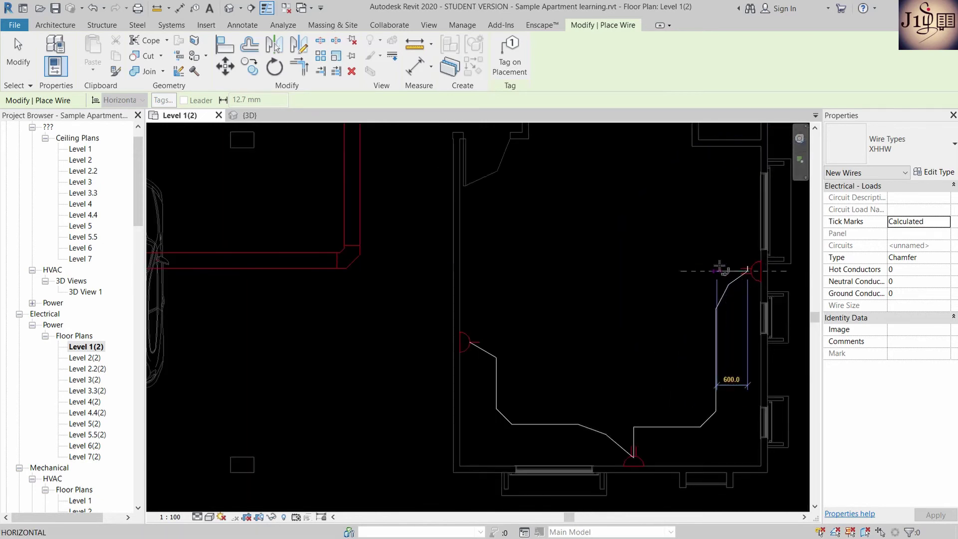
scroll(712, 274, "down", 2)
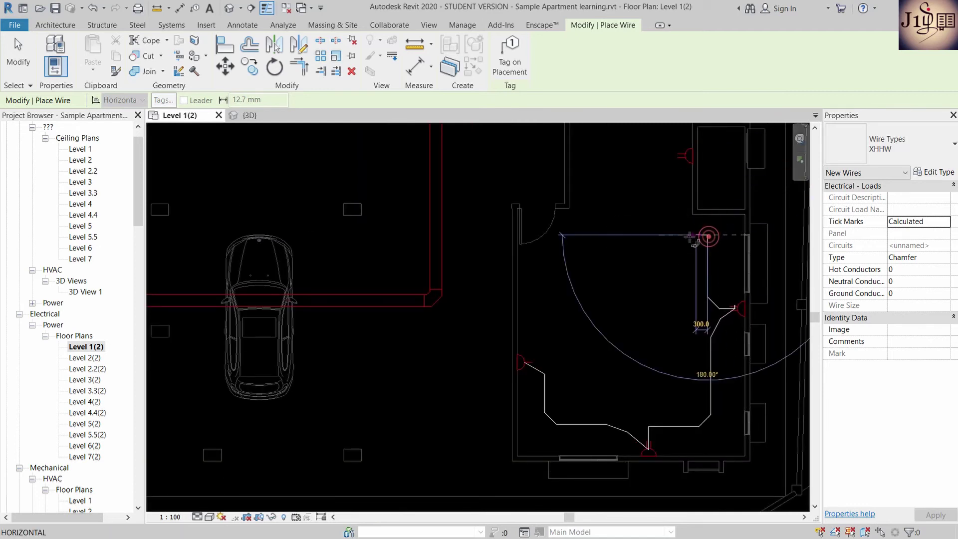
scroll(661, 237, "up", 2)
scroll(654, 264, "up", 2)
left_click(653, 275)
scroll(682, 268, "up", 2)
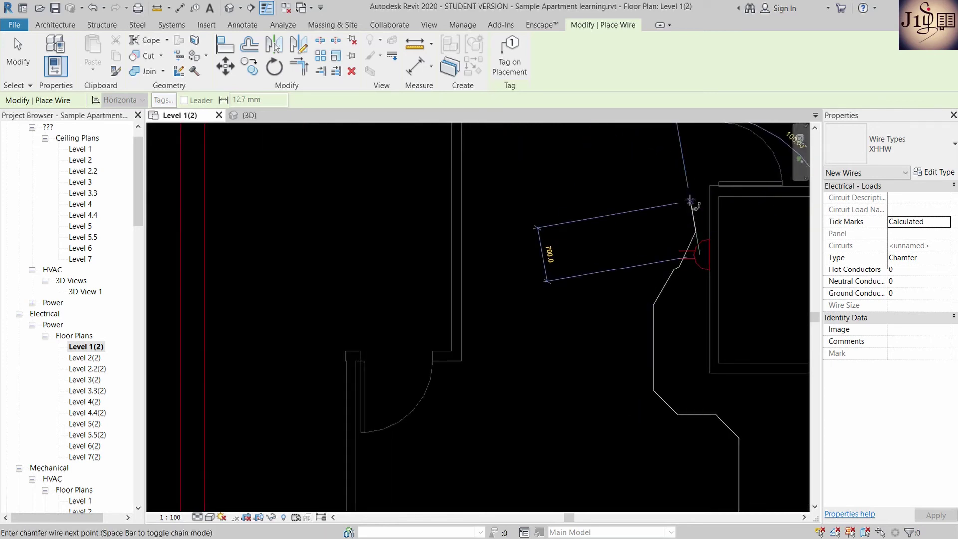
scroll(674, 234, "up", 1)
scroll(659, 252, "up", 1)
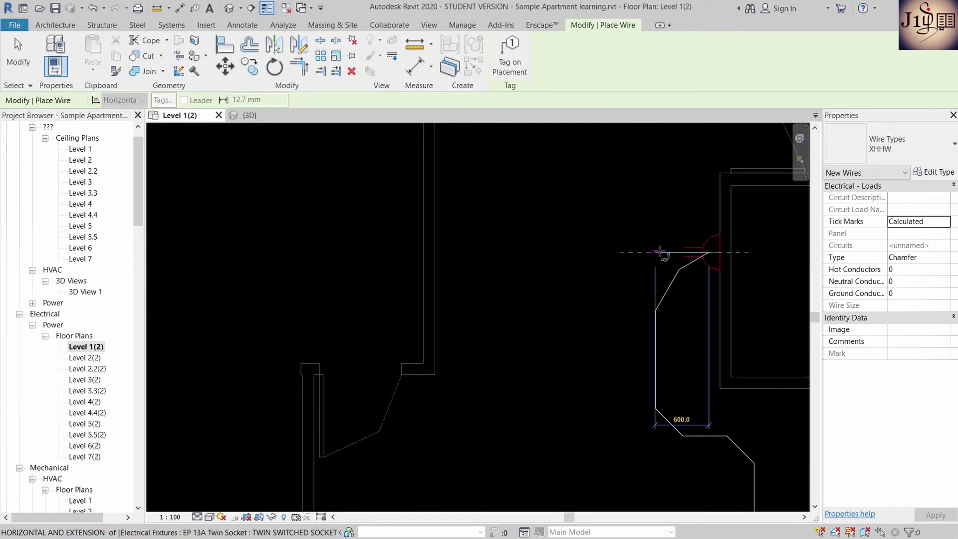
left_click(660, 252)
Connect the wire to the left socket, run it onward and finish wire placement
scroll(651, 247, "down", 2)
scroll(643, 241, "down", 2)
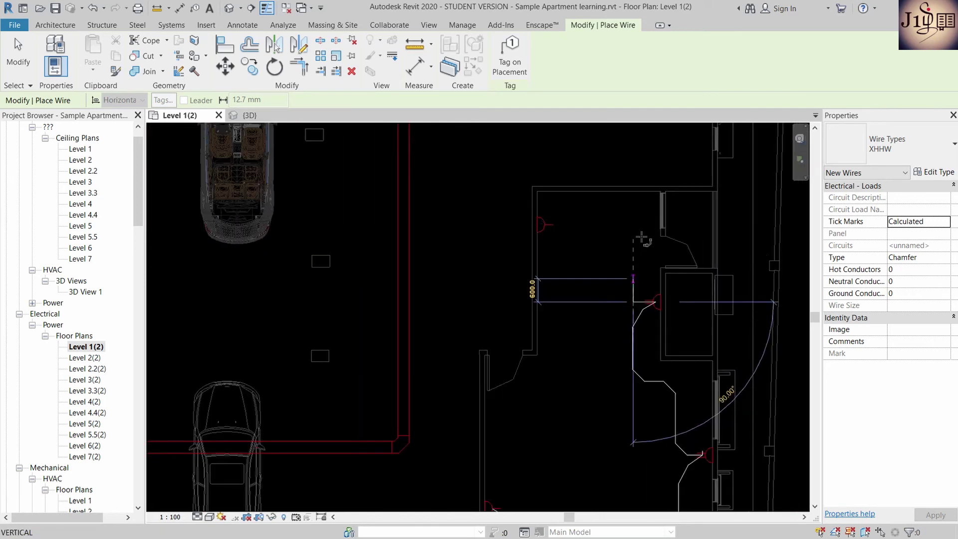
scroll(641, 237, "up", 1)
scroll(529, 233, "up", 2)
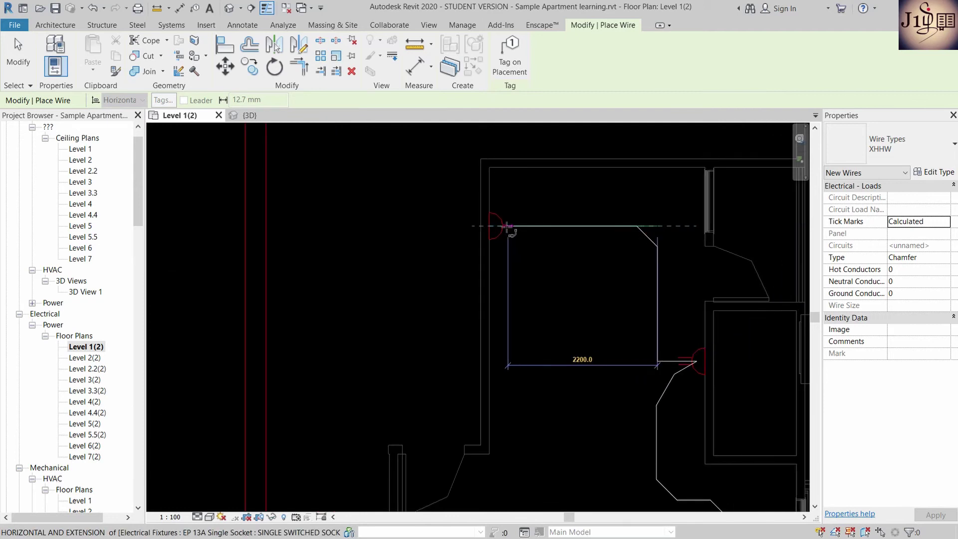
left_click(505, 226)
left_click(530, 256)
left_click(266, 302)
key("Escape")
key("Escape")
scroll(545, 337, "down", 3)
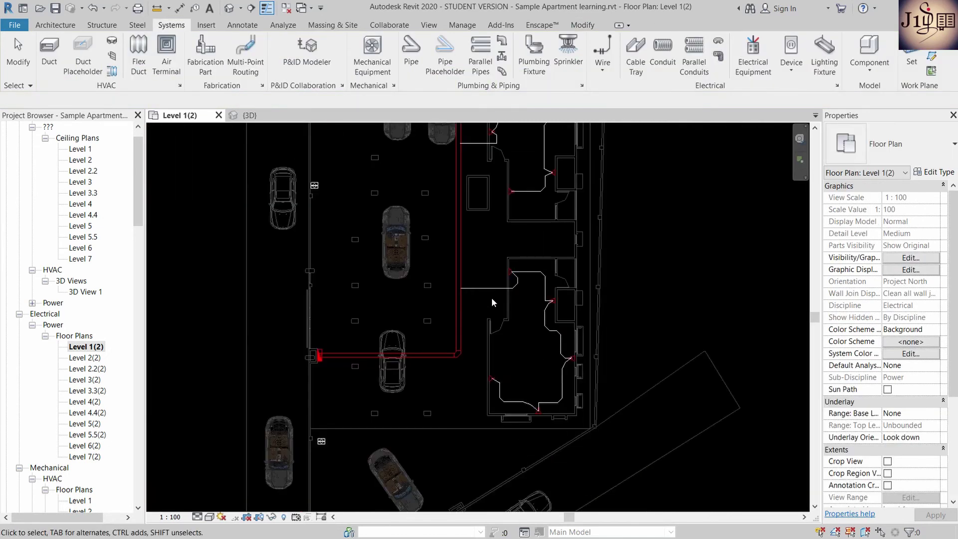
scroll(499, 280, "down", 2)
scroll(511, 187, "up", 1)
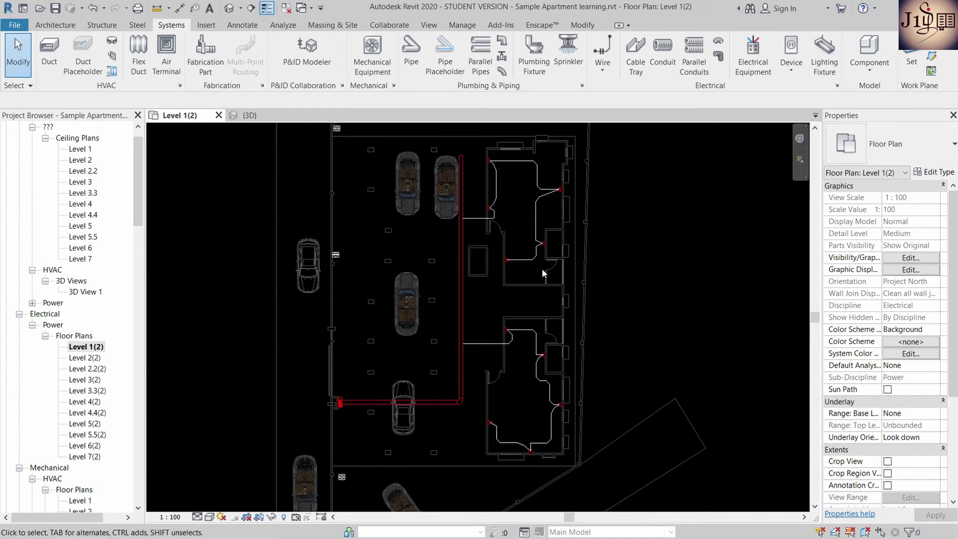
scroll(489, 362, "down", 1)
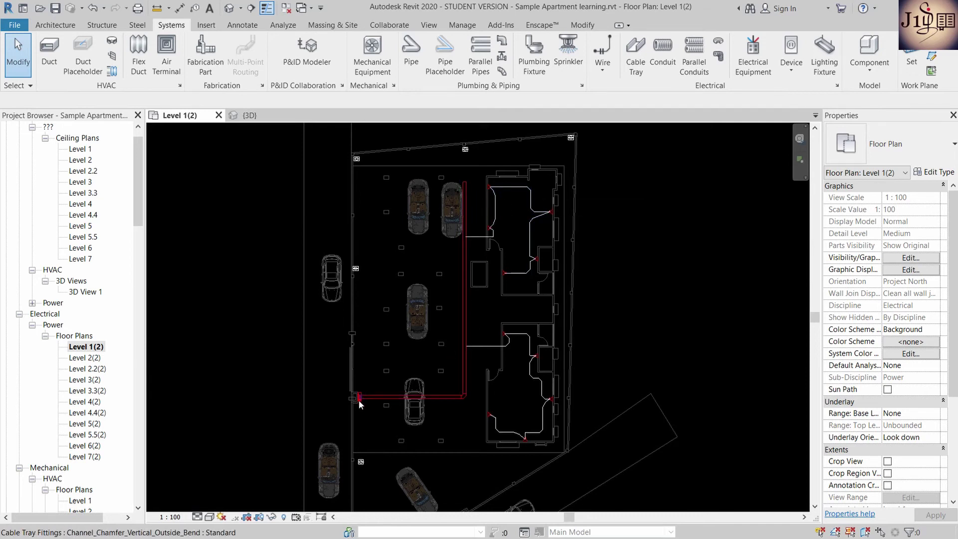
scroll(359, 400, "up", 1)
scroll(367, 402, "up", 1)
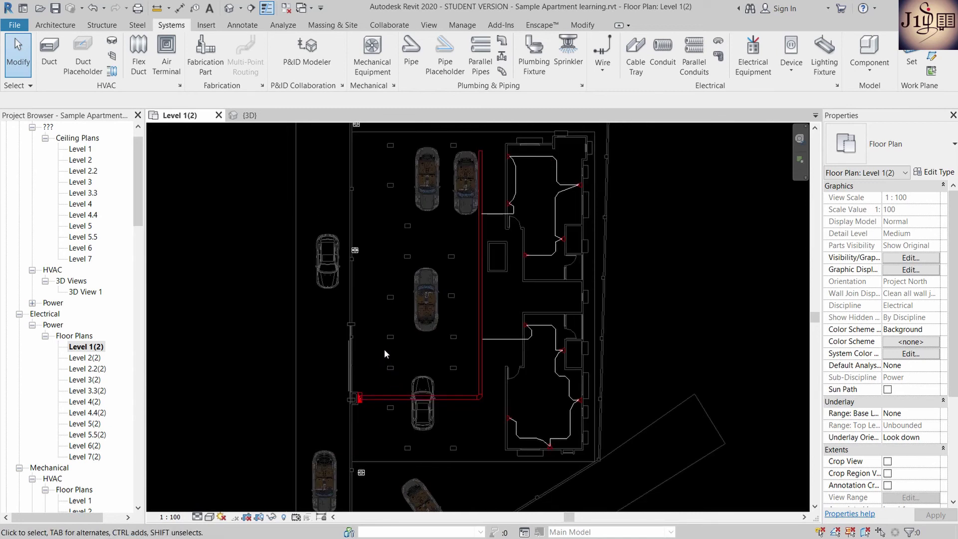
scroll(424, 326, "down", 1)
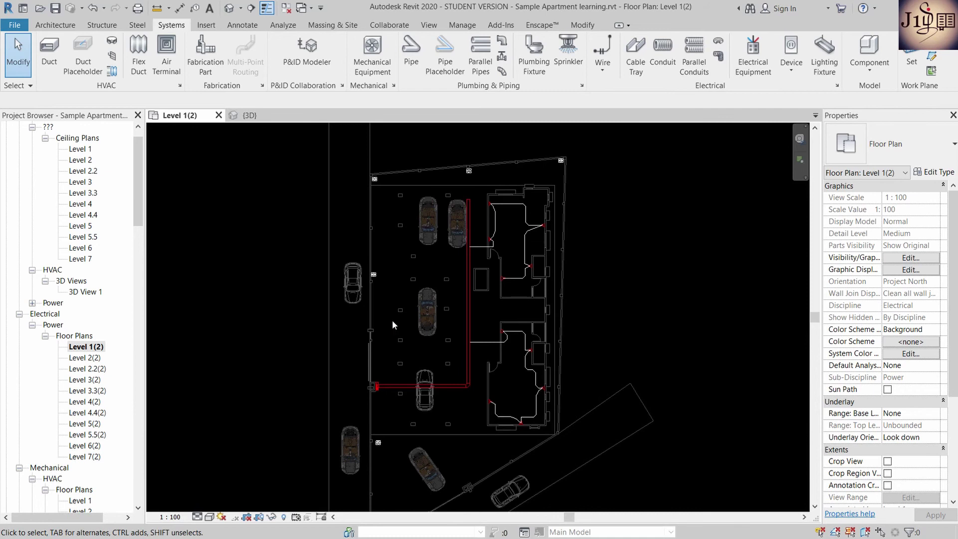
scroll(451, 286, "up", 2)
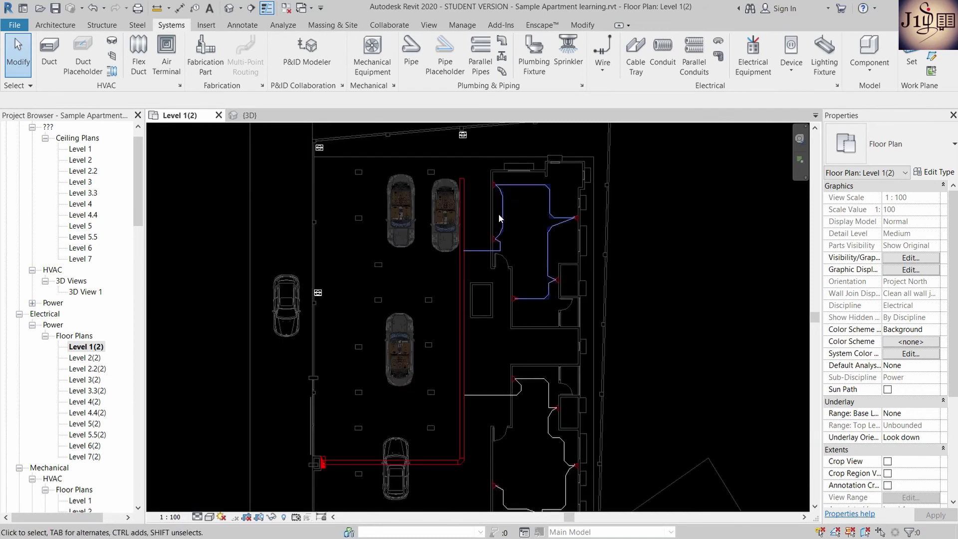
scroll(506, 218, "up", 2)
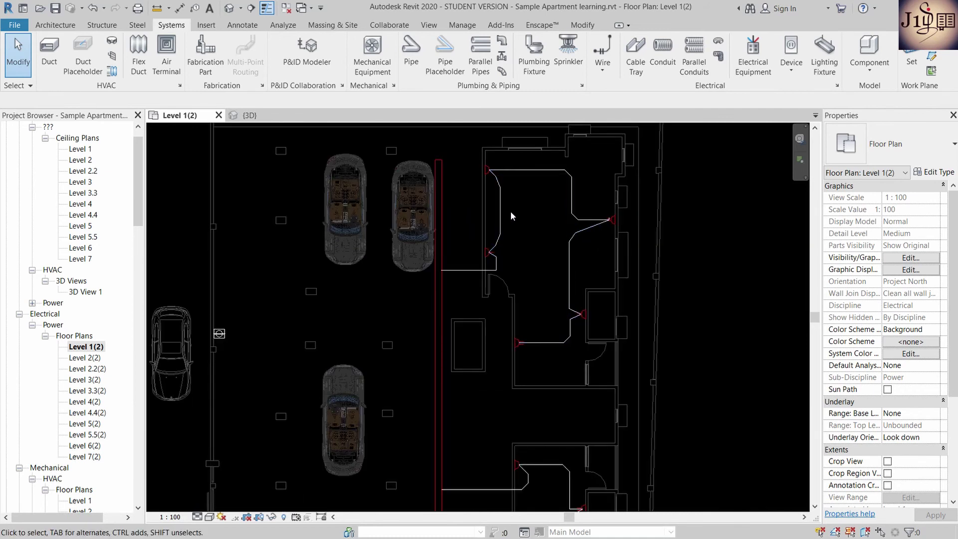
scroll(530, 212, "down", 1)
scroll(533, 211, "down", 1)
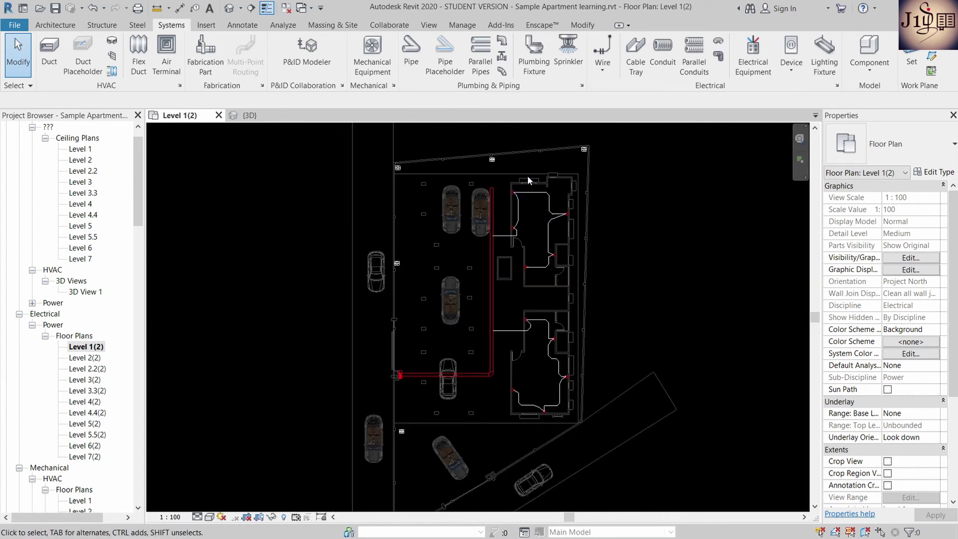
Switch to the 3D view and orbit toward the red POWER TRAY cable tray
left_click(245, 116)
left_click(292, 252)
mouse_move(292, 252)
middle_mouse_down("shift")
mouse_move(278, 320)
mouse_move(273, 268)
mouse_move(308, 221)
mouse_move(447, 298)
mouse_move(473, 337)
middle_mouse_up("shift")
key("Escape")
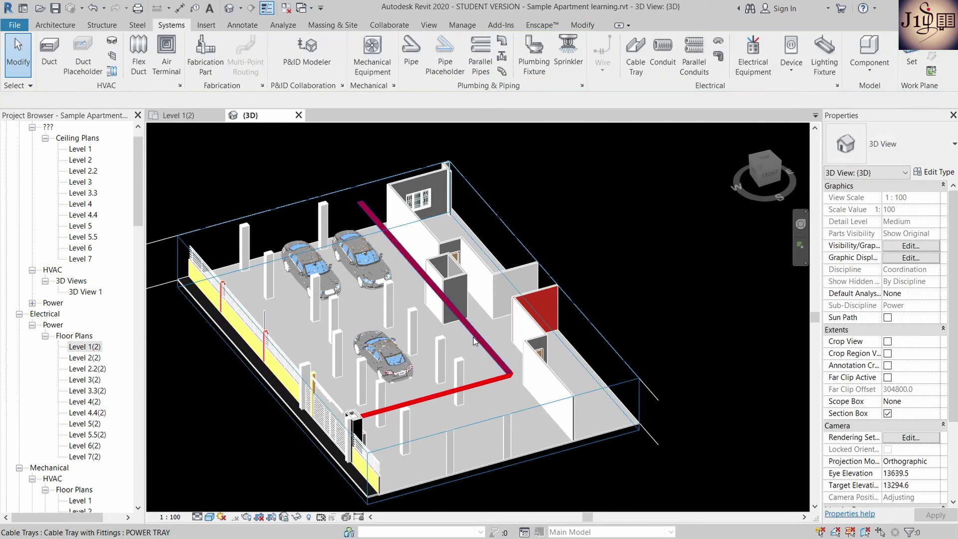
middle_click_drag(512, 427, 270, 378, "shift")
scroll(310, 407, "up", 2)
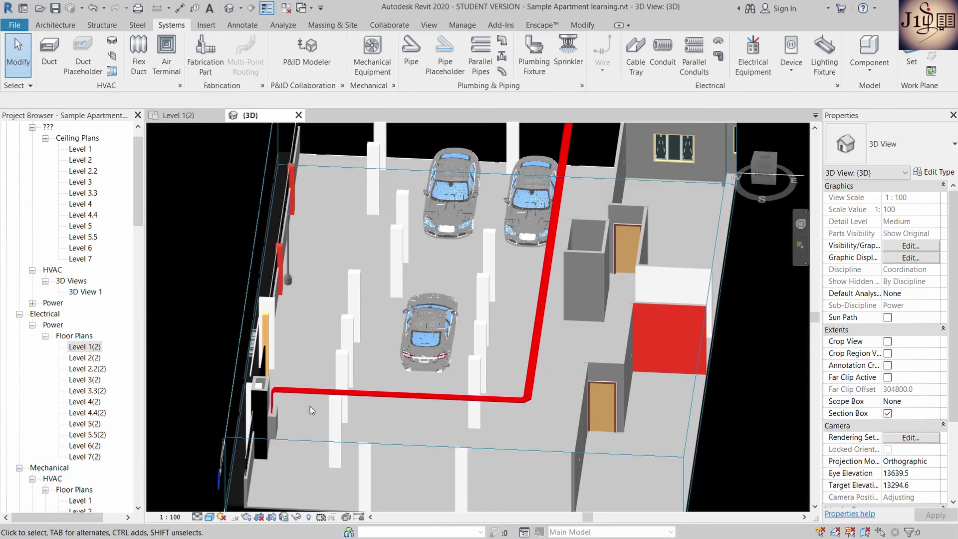
scroll(457, 333, "down", 2)
Orbit the model to new angles to follow the tray across the parking level
left_click(525, 177)
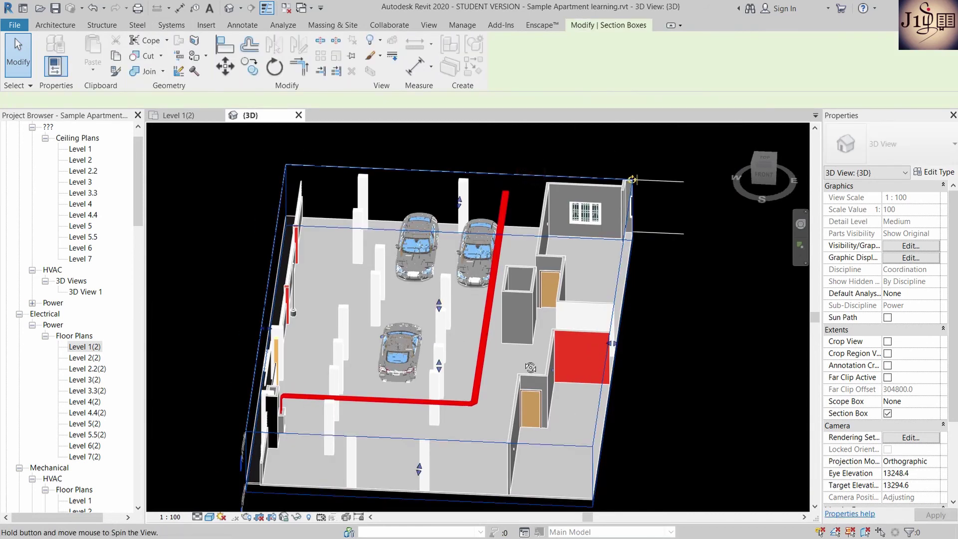
middle_click_drag(524, 170, 523, 354, "shift")
key("Escape")
left_click(590, 191)
middle_click_drag(591, 191, 597, 381, "shift")
scroll(631, 291, "up", 1)
scroll(631, 291, "up", 2)
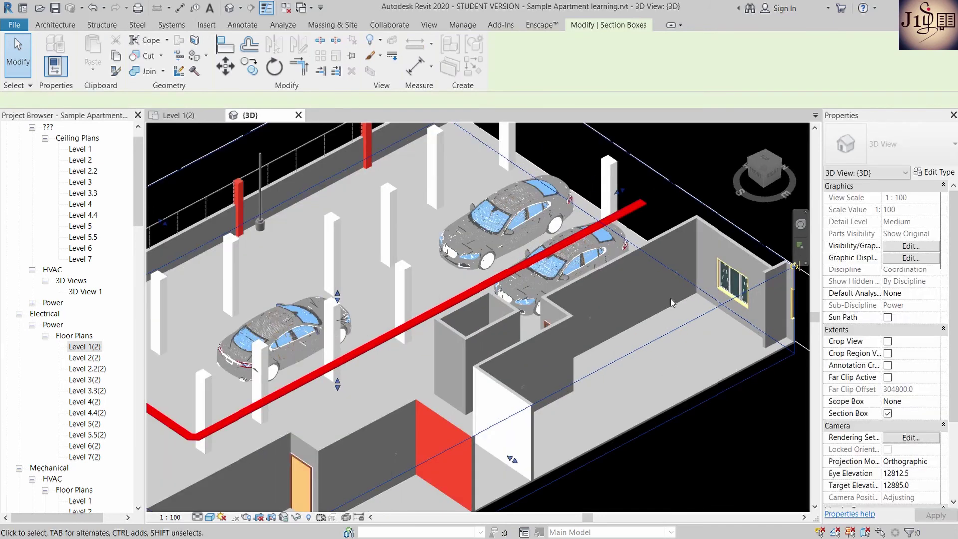
Zoom in and out on the cable tray to inspect it closely
left_click(586, 323)
scroll(595, 321, "up", 1)
scroll(595, 321, "up", 1)
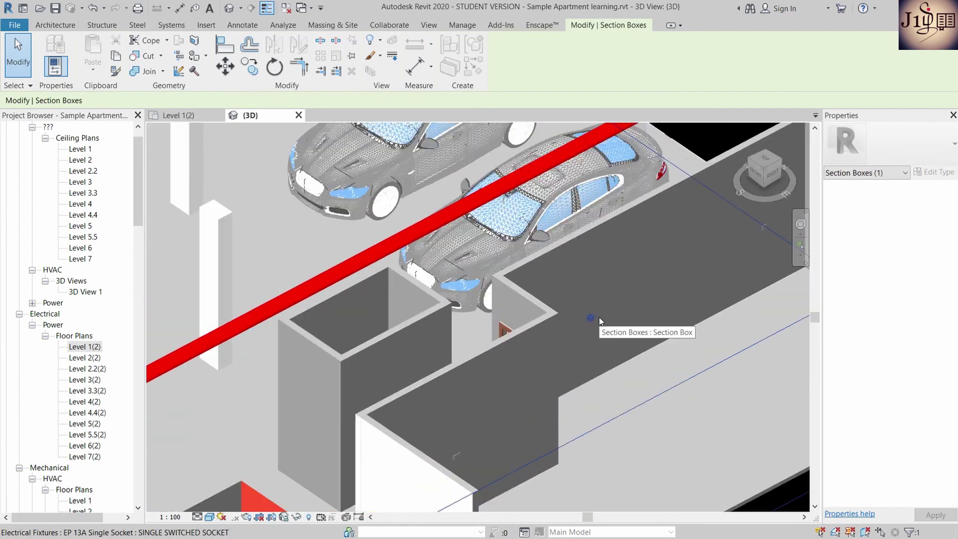
scroll(534, 282, "down", 3)
scroll(592, 282, "down", 2)
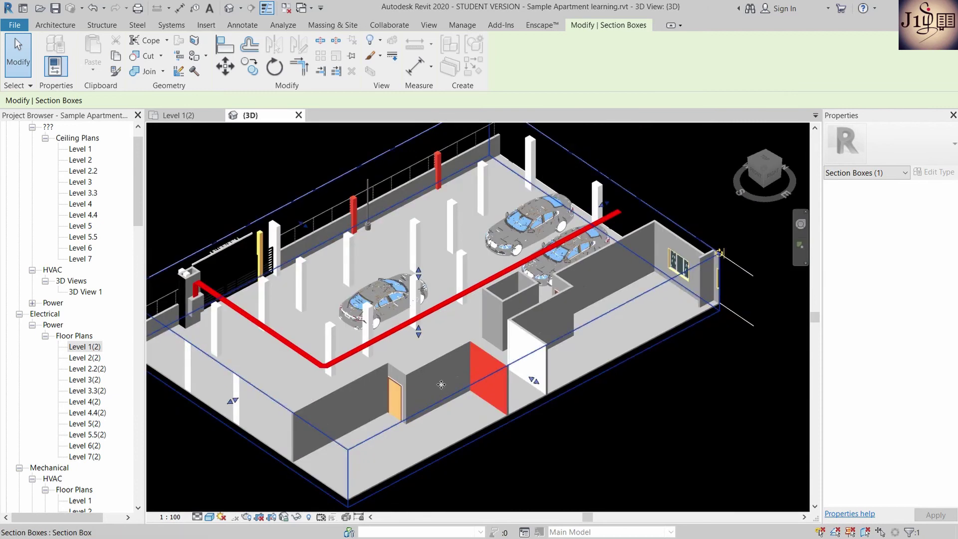
scroll(308, 429, "up", 2)
scroll(421, 391, "down", 3)
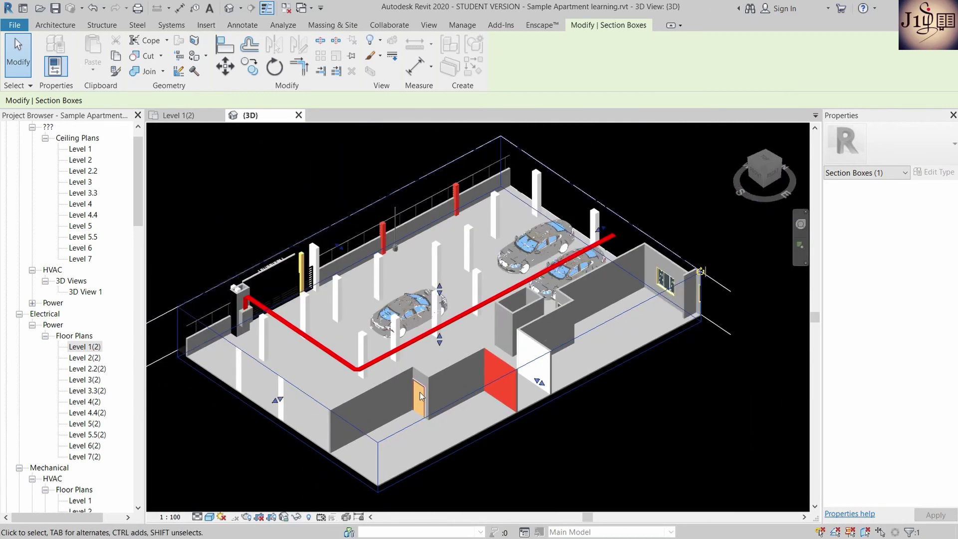
key("Escape")
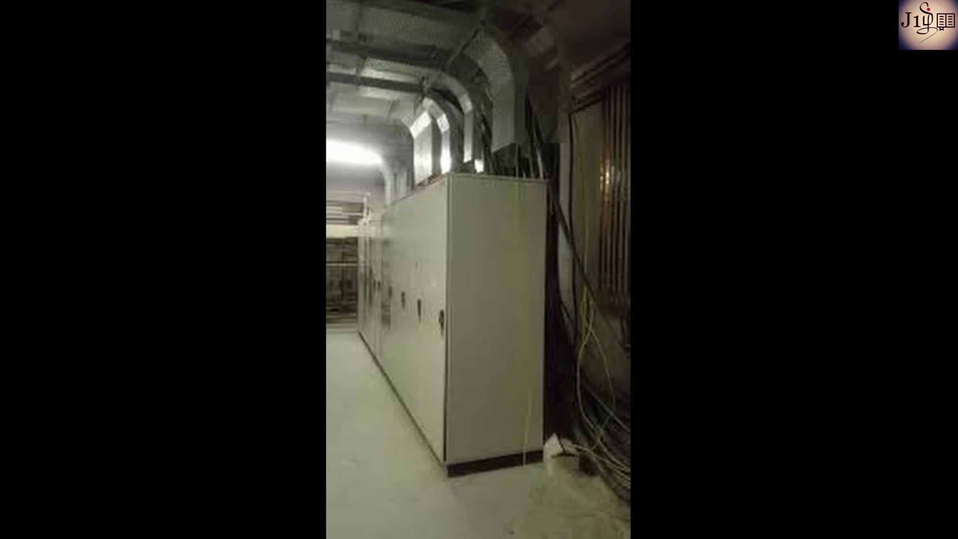